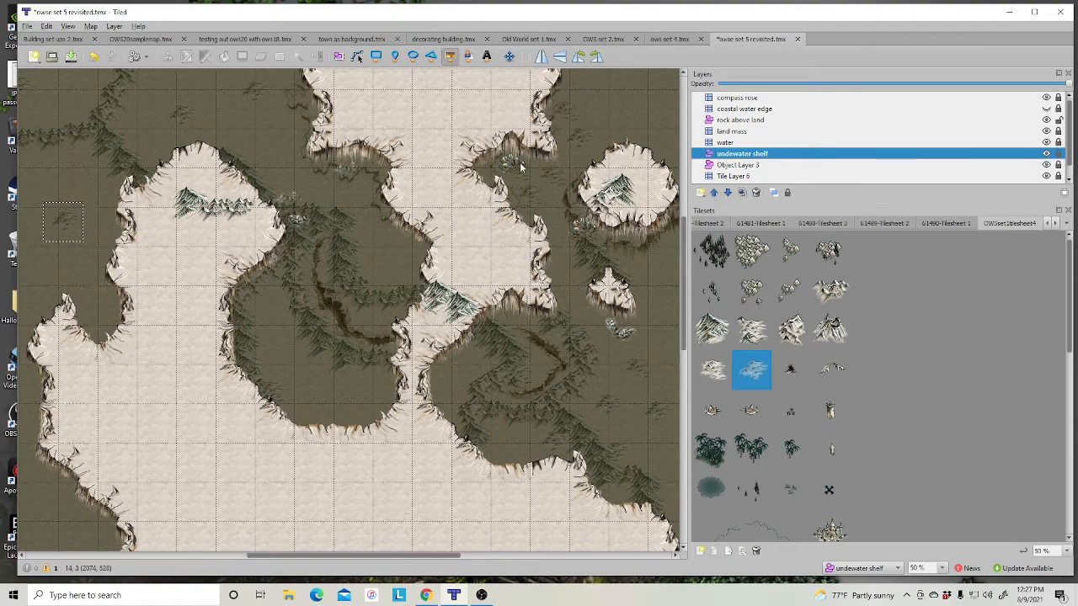
Step: Compare the map with the coastal water edge layer shown and the water layer hidden, restoring both layers' visibility
key(s)
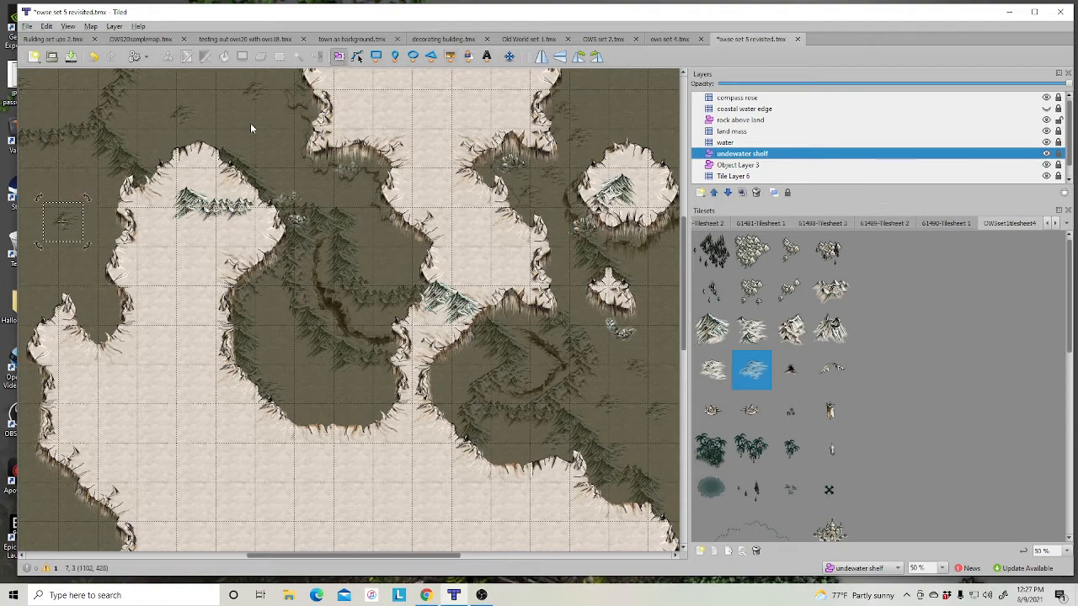
scroll(515, 298, up, 1)
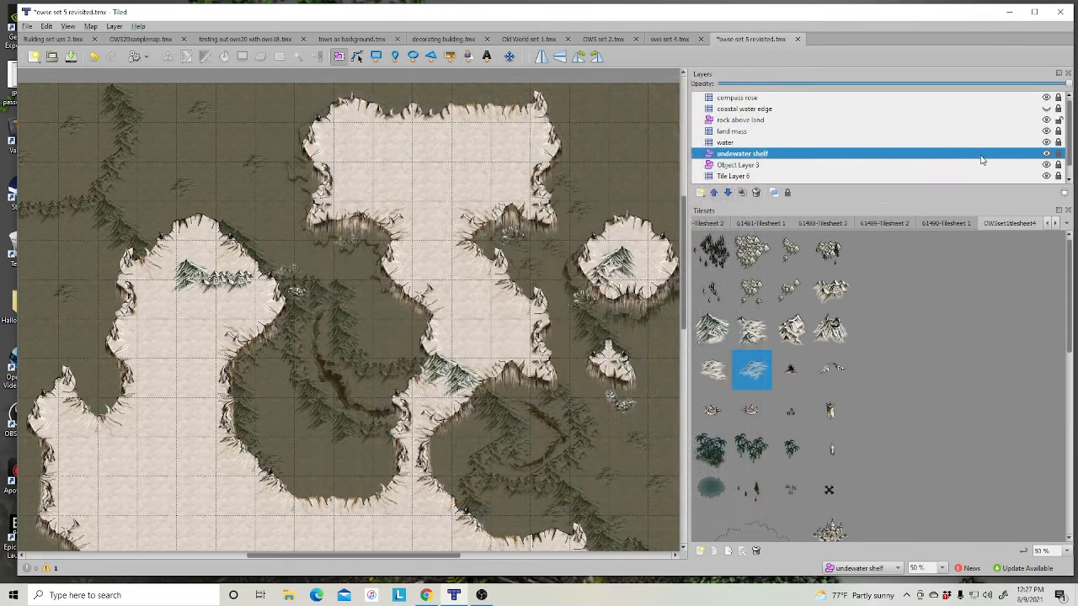
click(1046, 109)
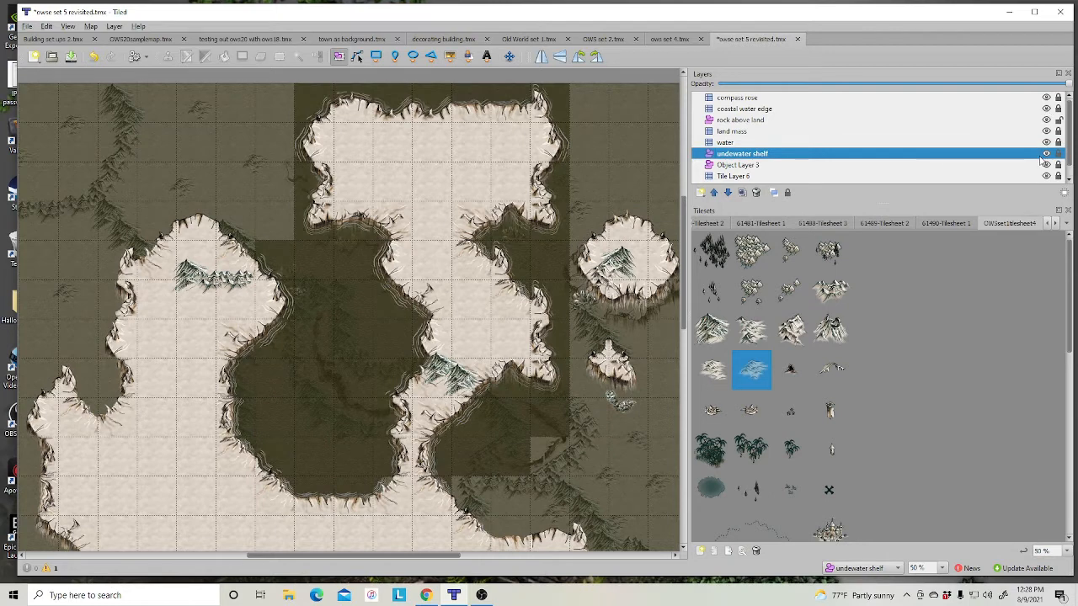
click(1046, 143)
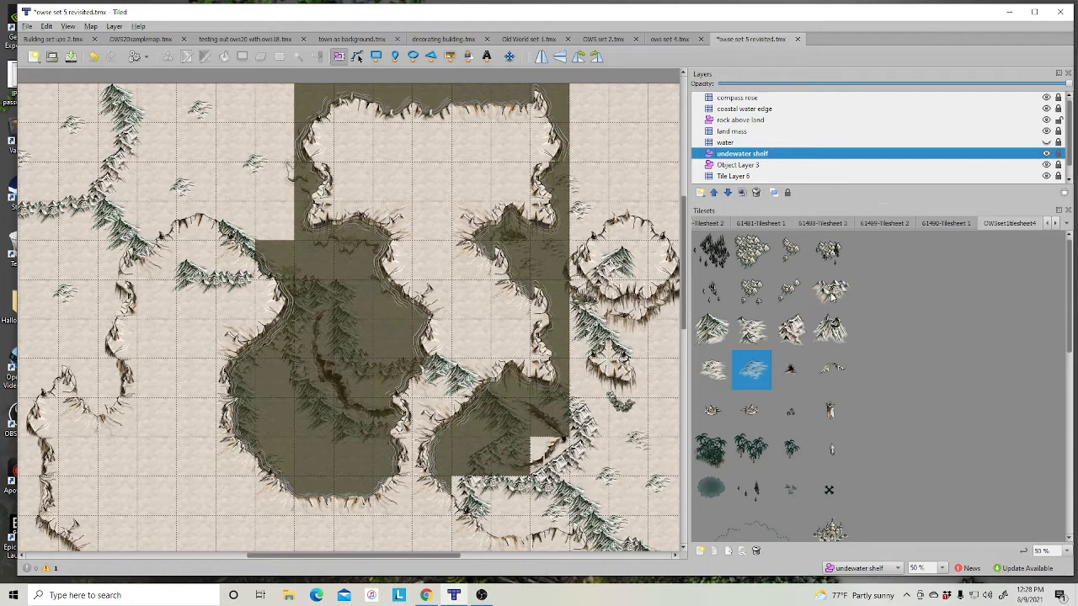
click(1046, 109)
click(1046, 142)
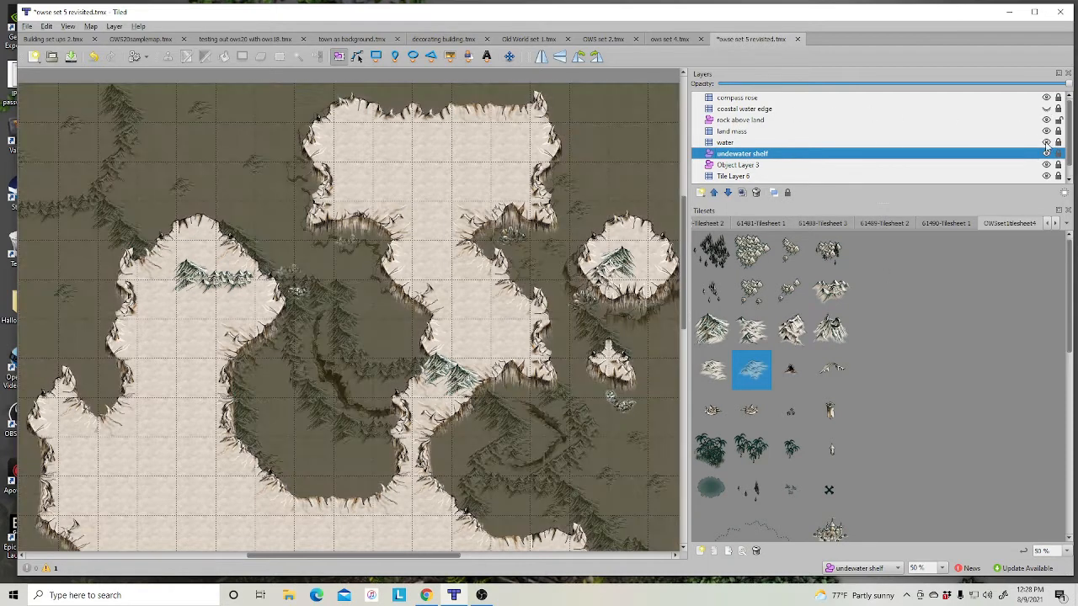
Step: Check what the land mass layer contributes by hiding it and showing it again
click(734, 132)
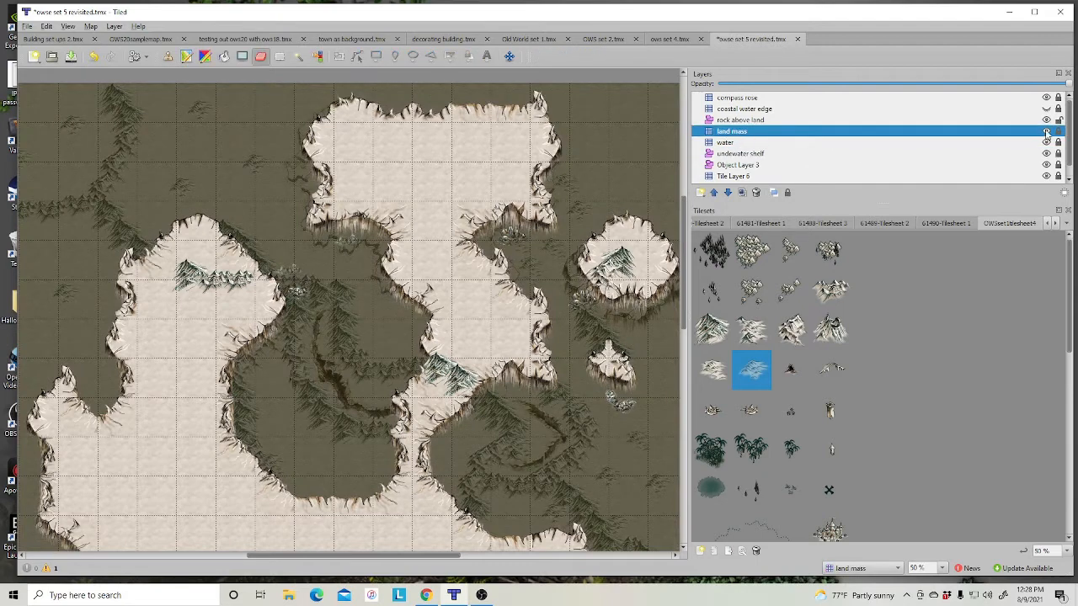
click(1046, 131)
click(1046, 131)
click(744, 143)
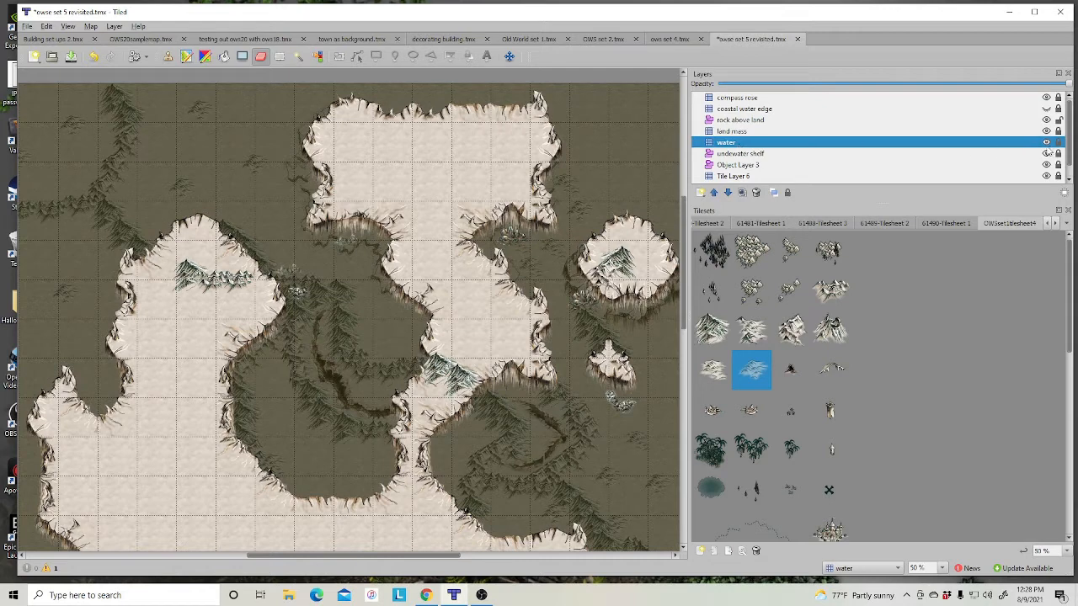
click(224, 58)
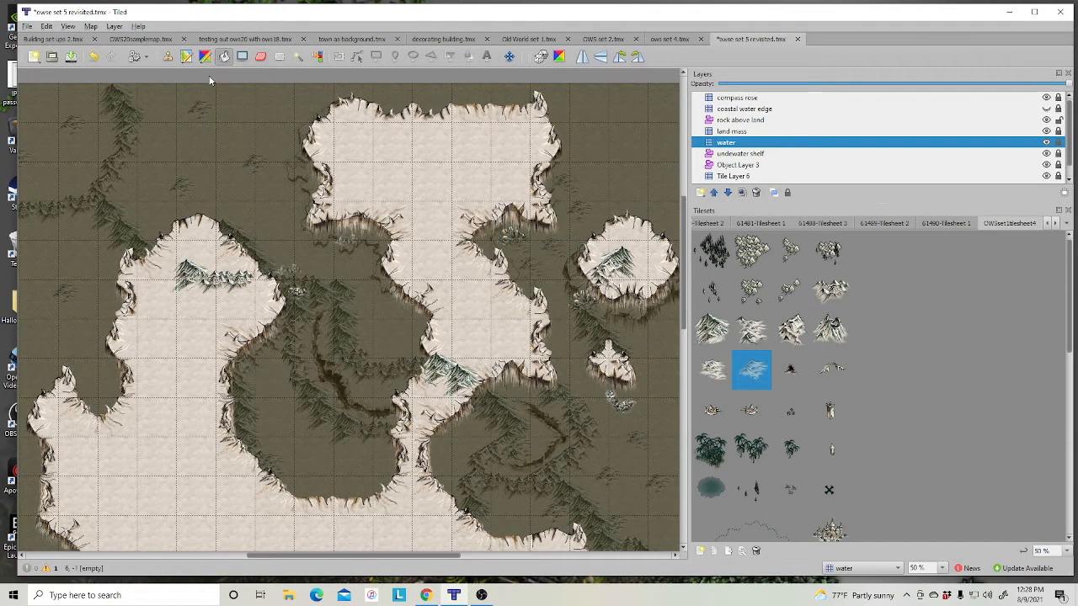
click(215, 121)
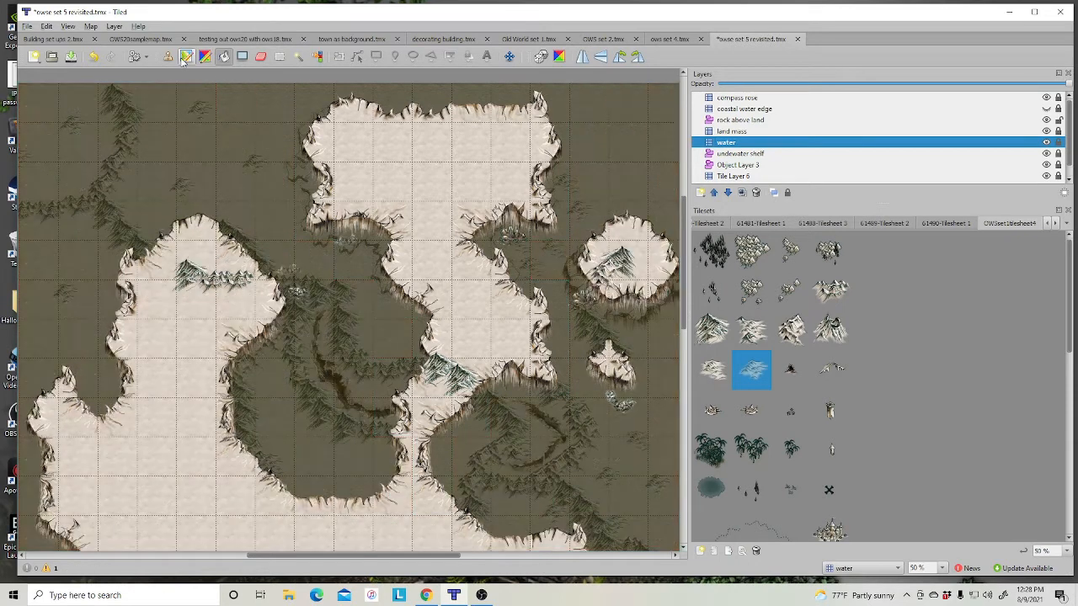
click(168, 57)
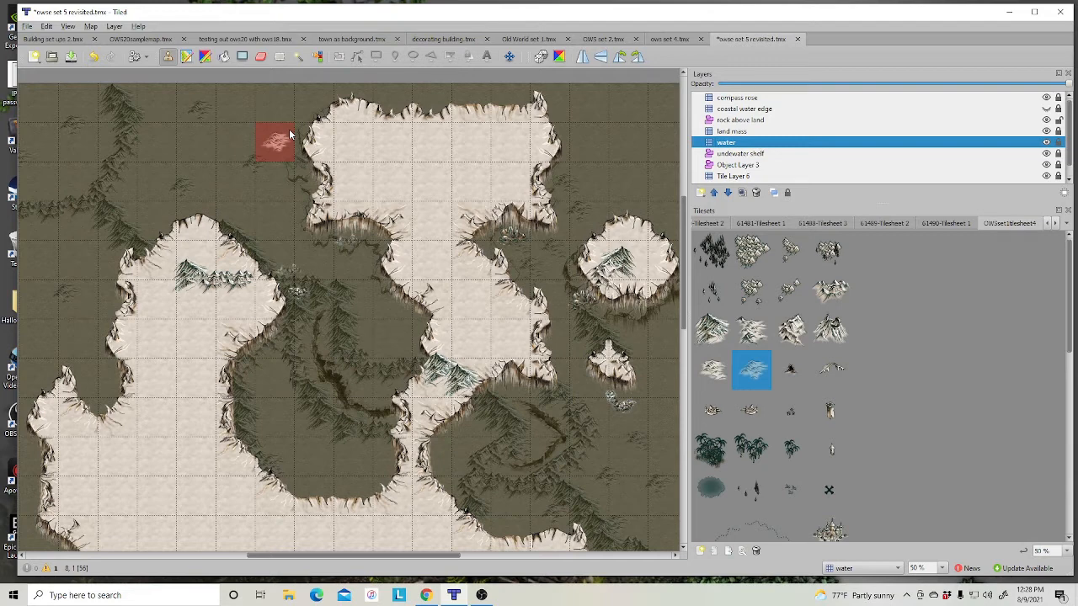
Step: Open the 61488-Tilesheet 3 tileset at its curved chasm tiles and show the map's western edge
click(798, 155)
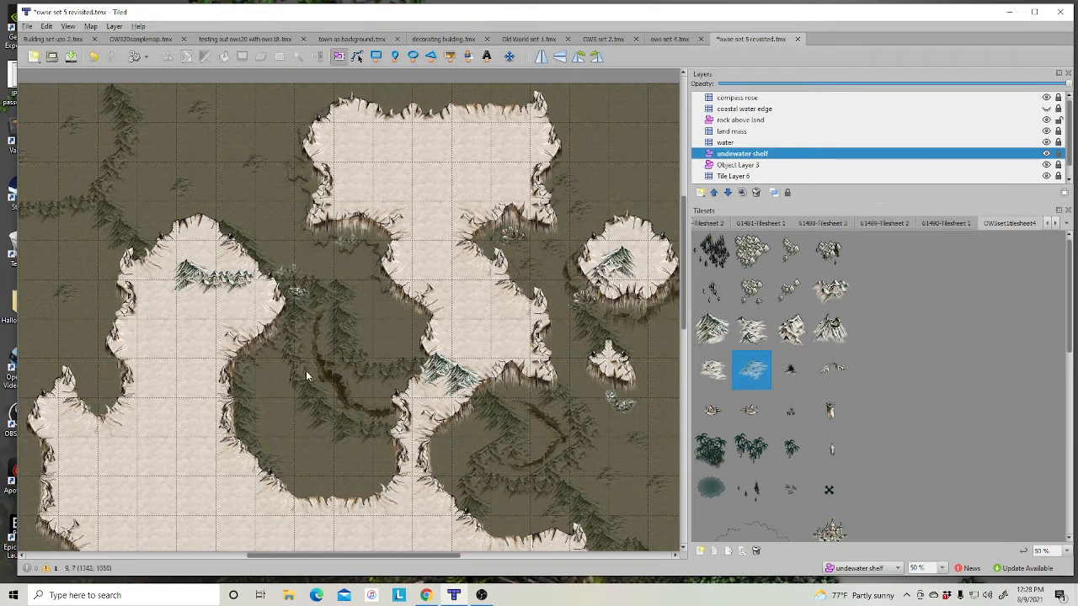
click(893, 223)
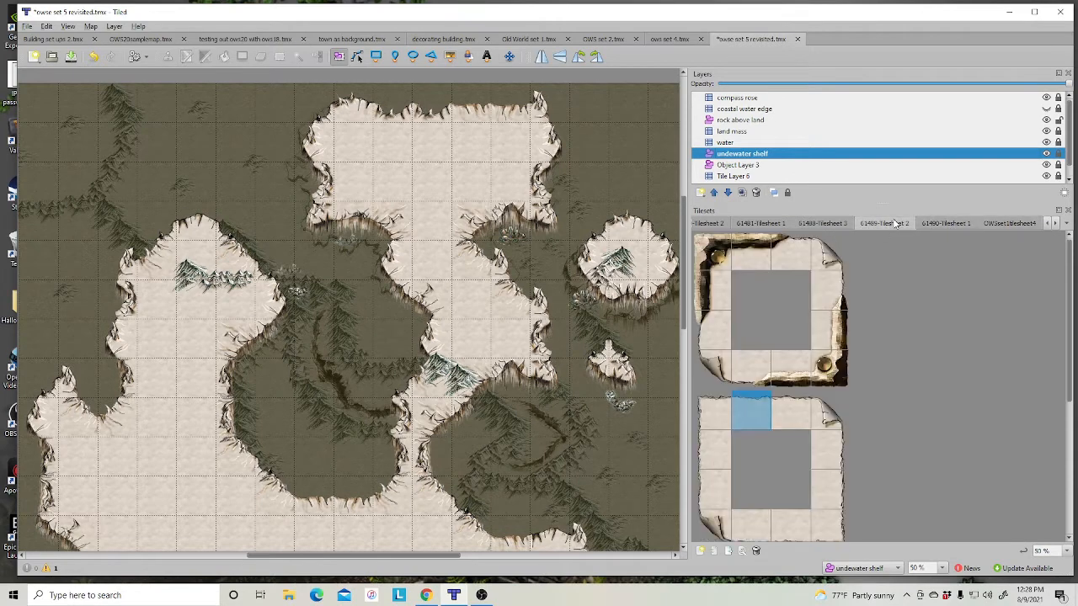
click(823, 223)
scroll(752, 368, down, 3)
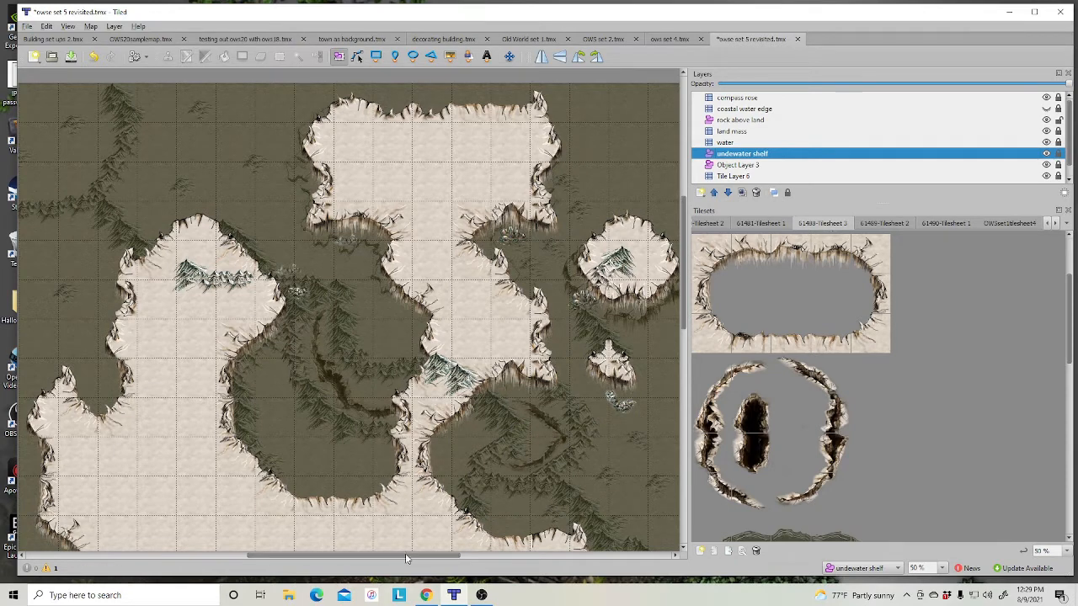
drag(405, 559, 362, 558)
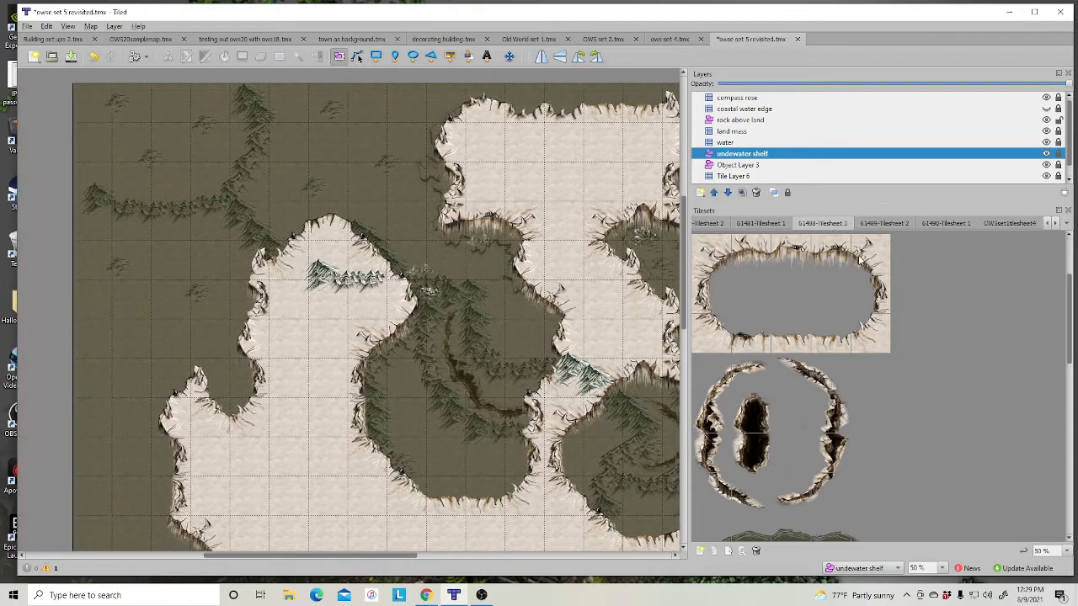
Step: Add a new object layer directly above Object Layer 3, keeping the default name
click(804, 166)
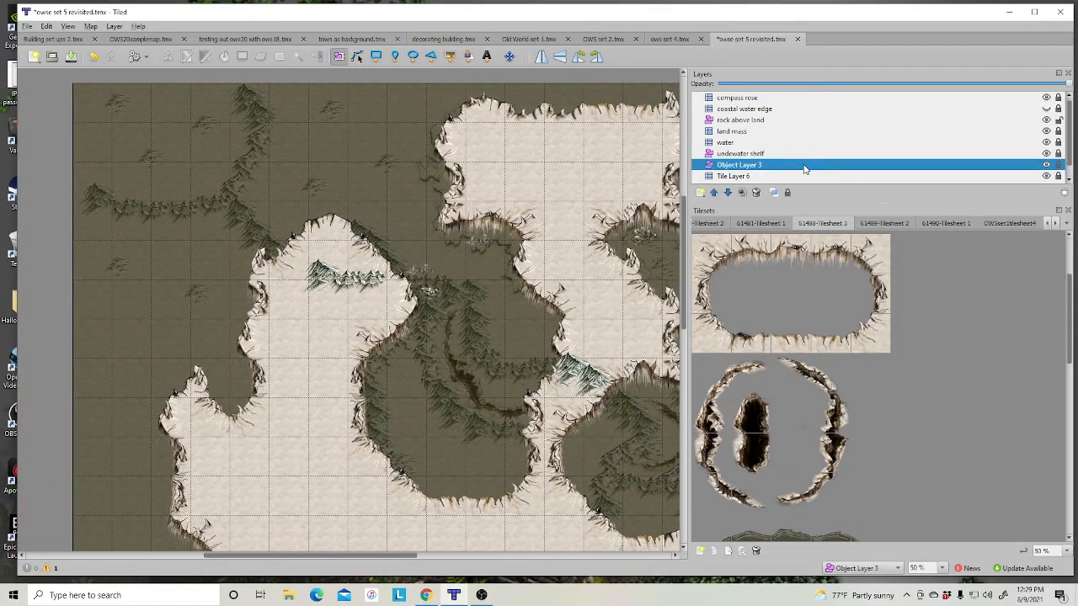
right_click(804, 168)
mouse_move(825, 173)
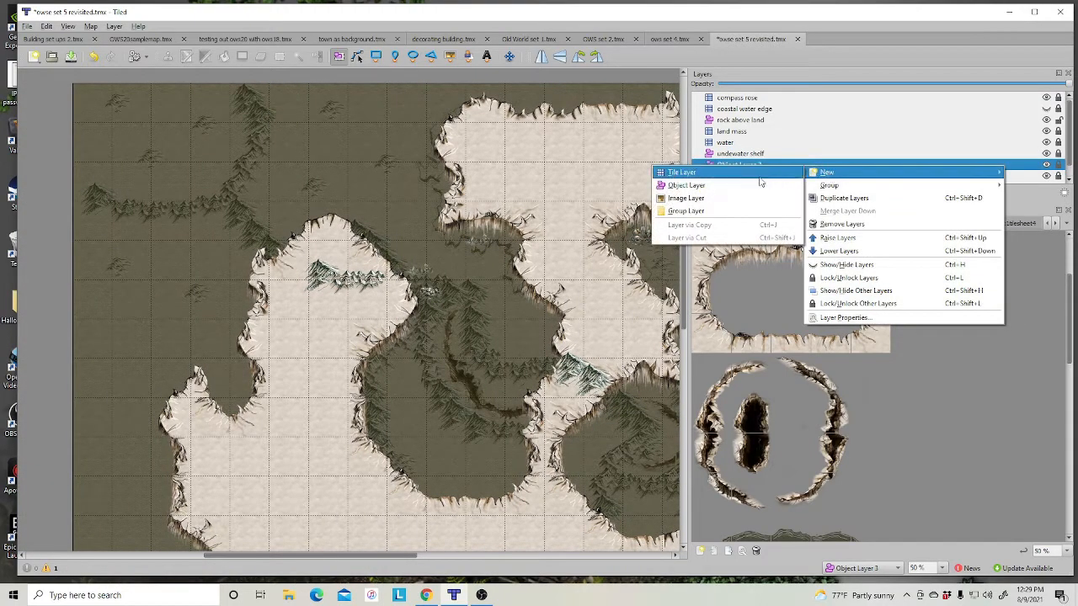
click(689, 187)
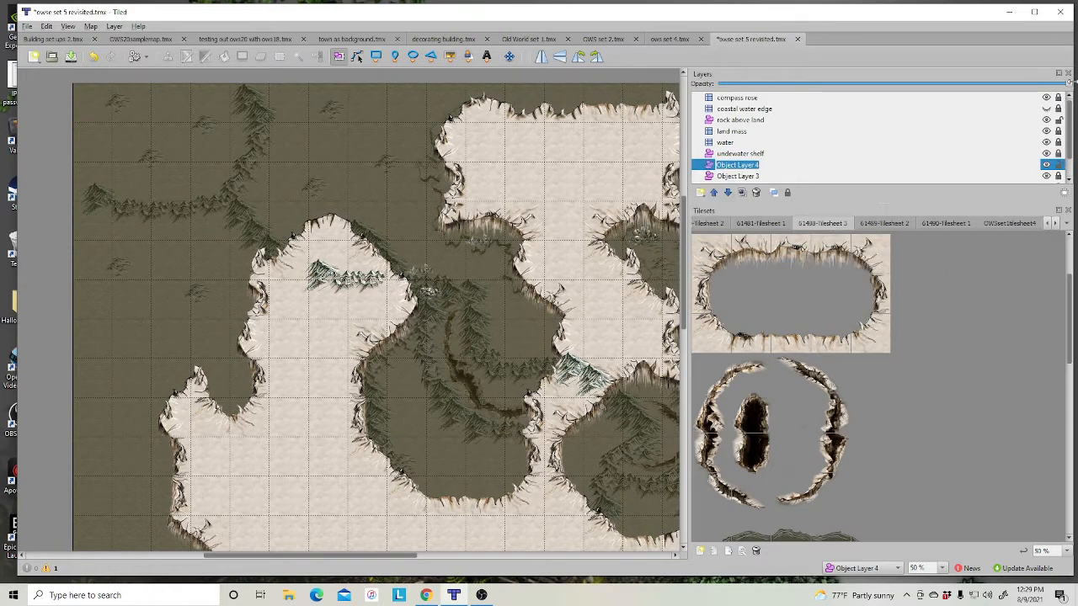
key(Return)
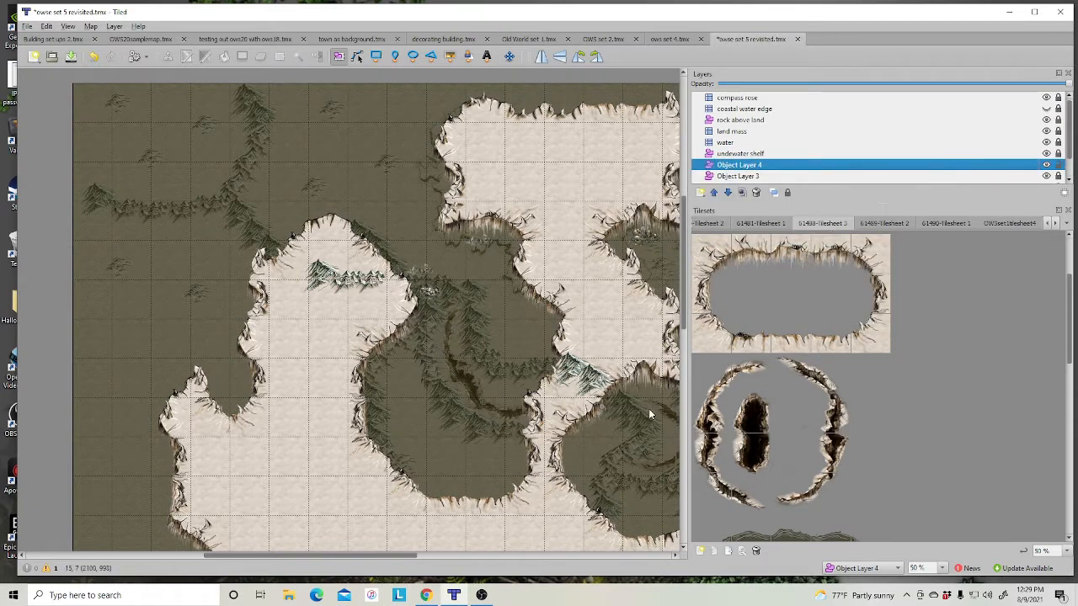
Step: Insert the tiles of the chasm arc that curves to the east as adjoining objects just north of the northwestern peninsula
click(792, 373)
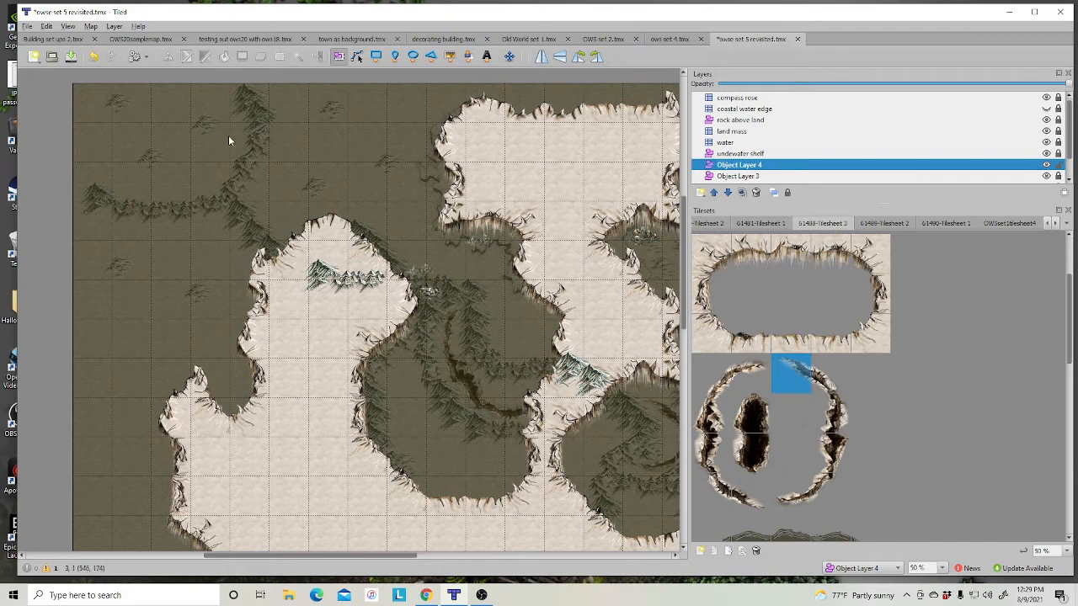
click(448, 57)
click(831, 374)
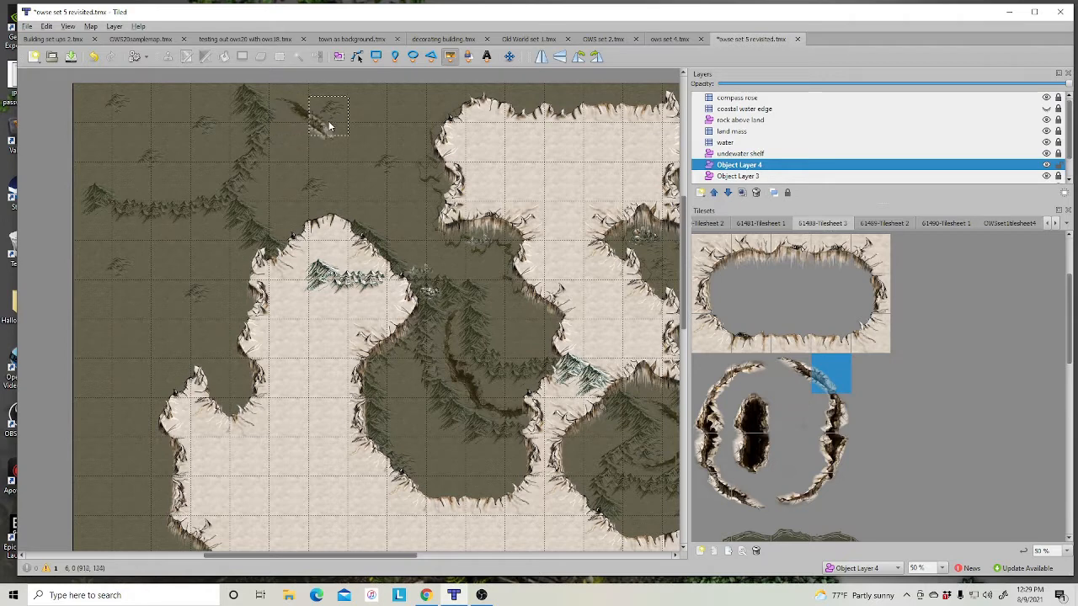
click(831, 412)
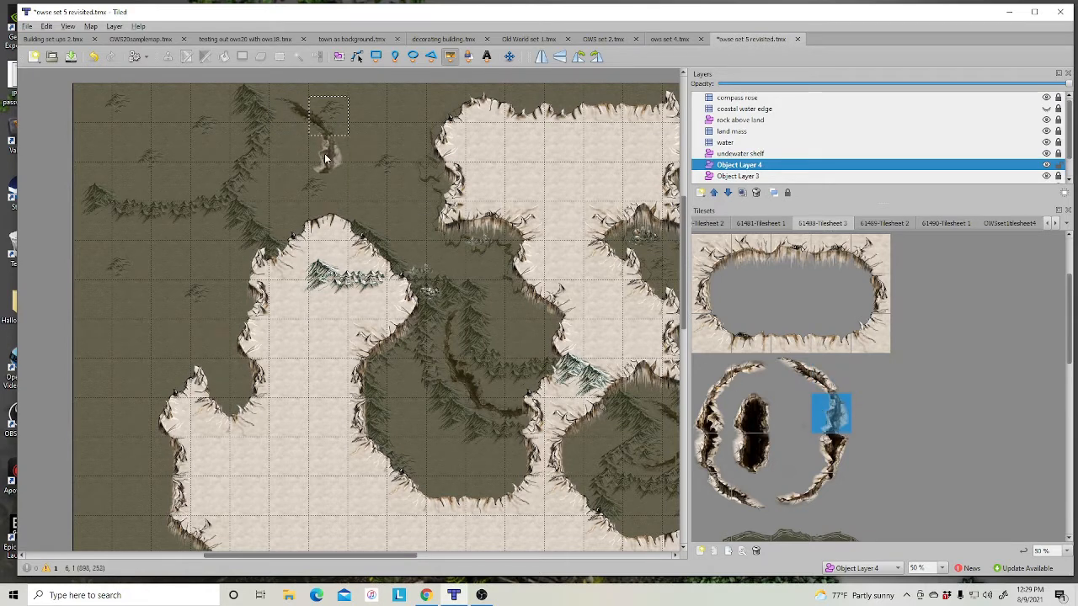
click(831, 453)
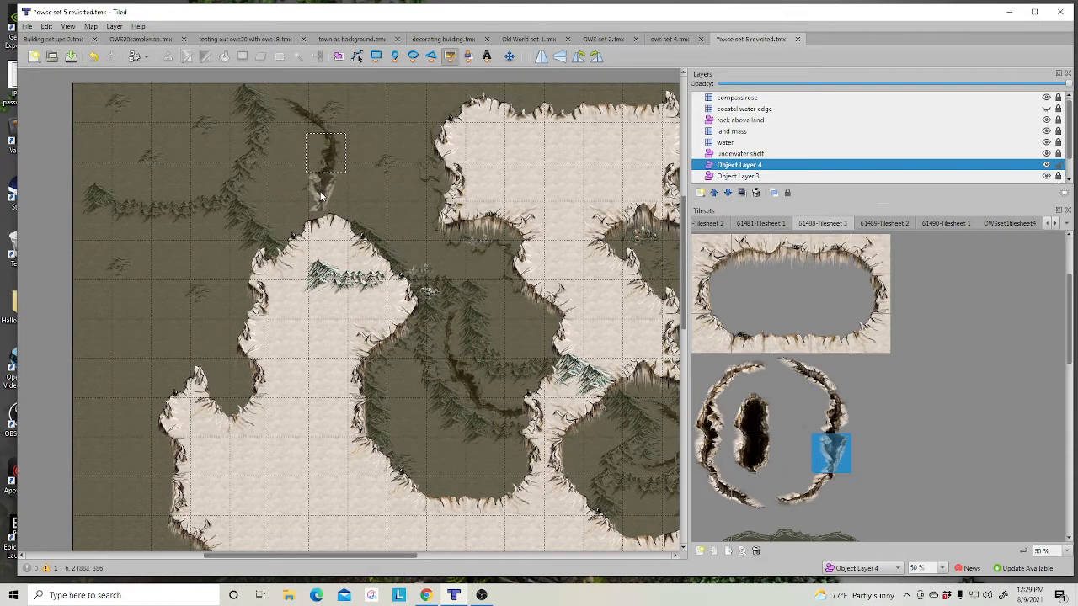
click(314, 196)
click(824, 492)
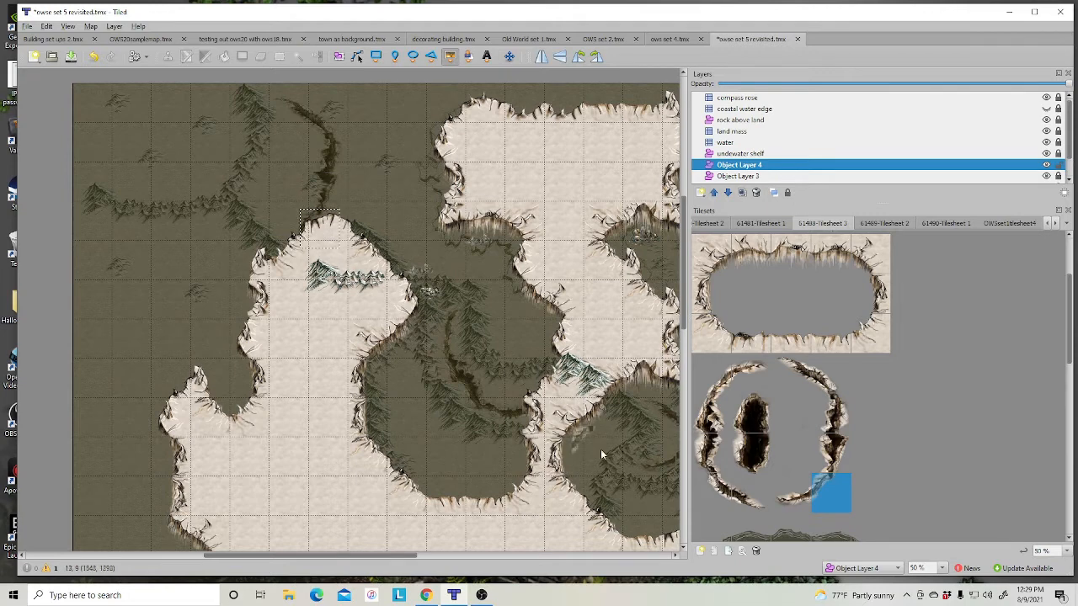
click(790, 492)
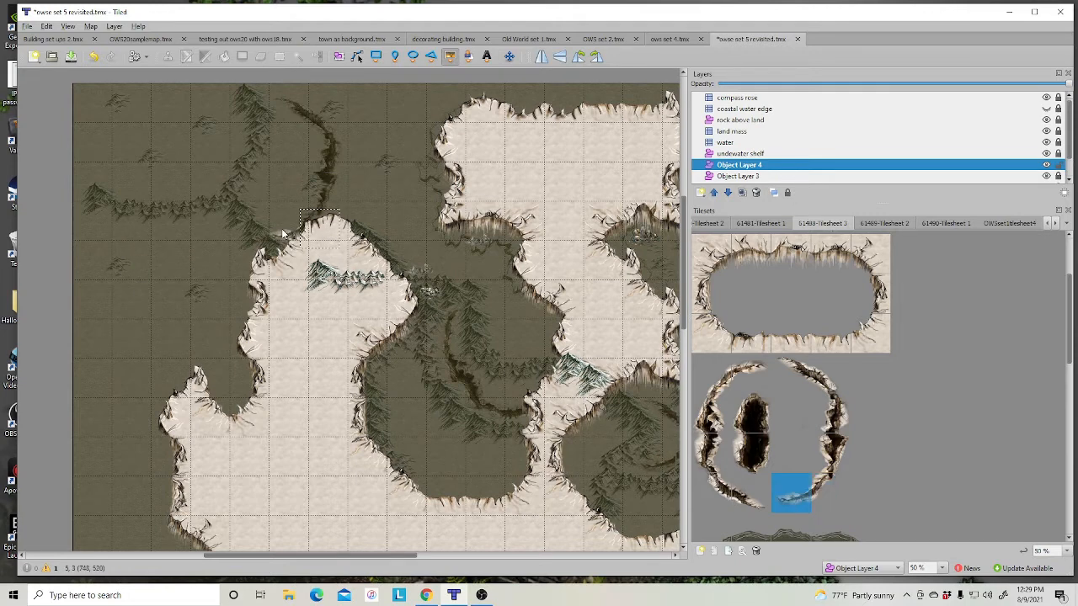
Step: Select all the newly placed chasm tiles and rotate them together about 45 degrees clockwise
click(337, 56)
drag(372, 88, 229, 281)
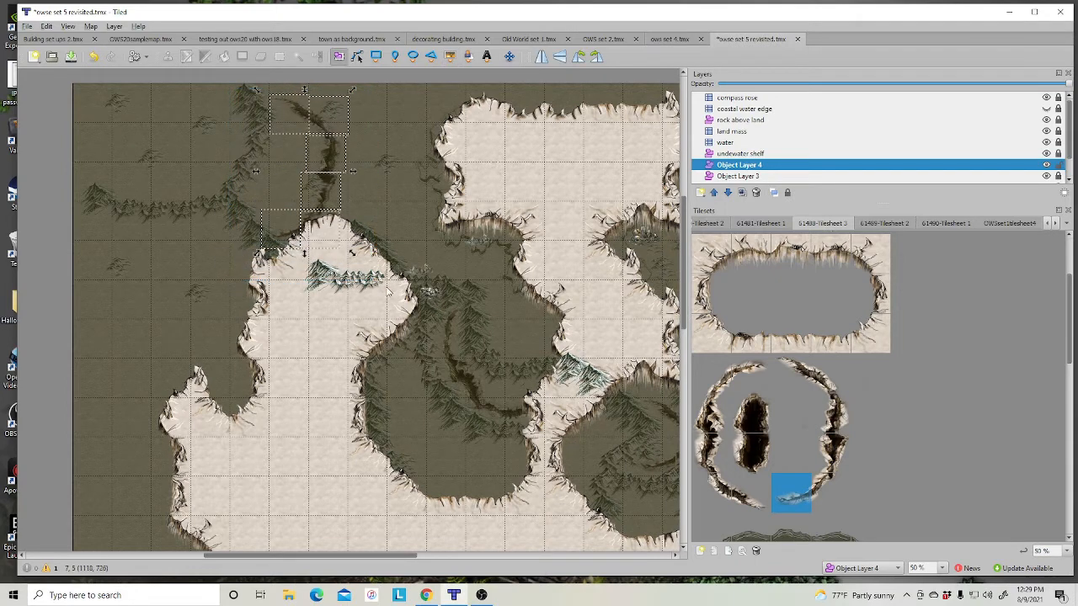
click(340, 105)
drag(354, 256, 283, 260)
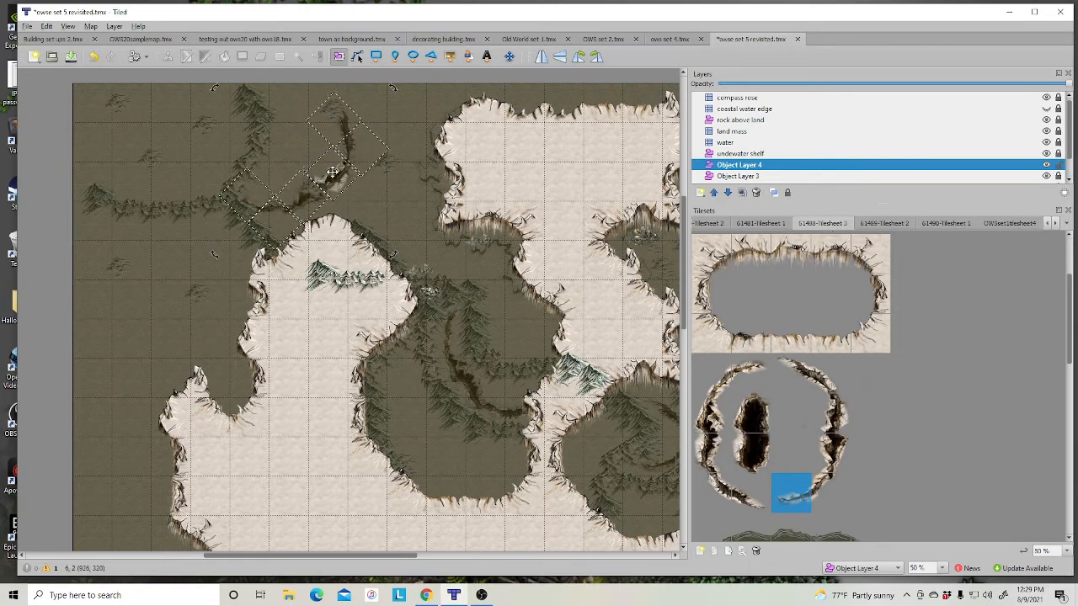
Step: Resize the rotated chasm group and move it to the map's northwest corner, inside the bend of the underwater mountain ridges
click(370, 146)
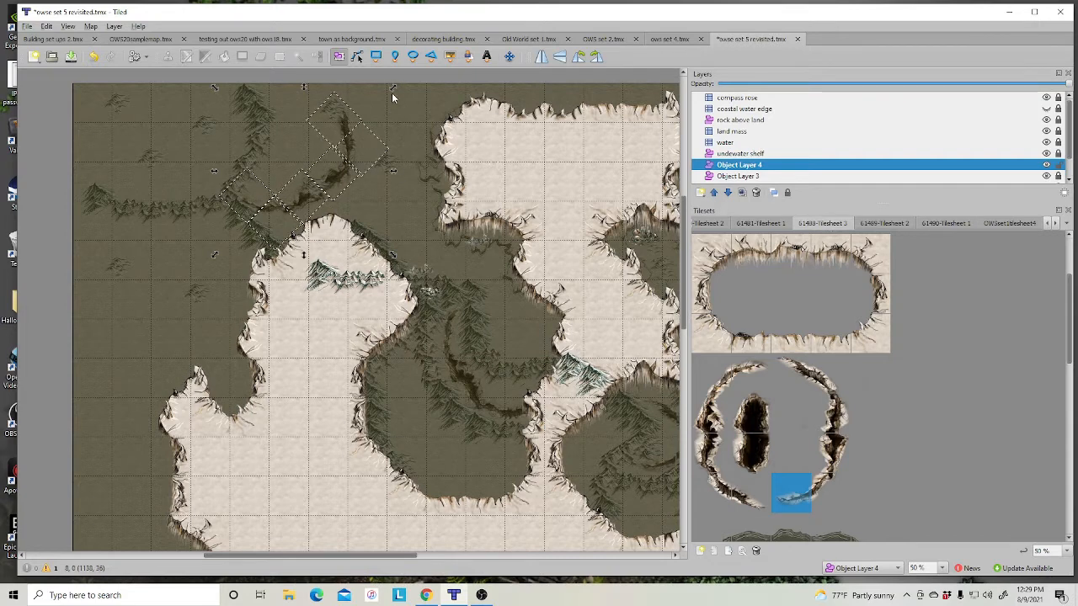
drag(392, 88, 367, 106)
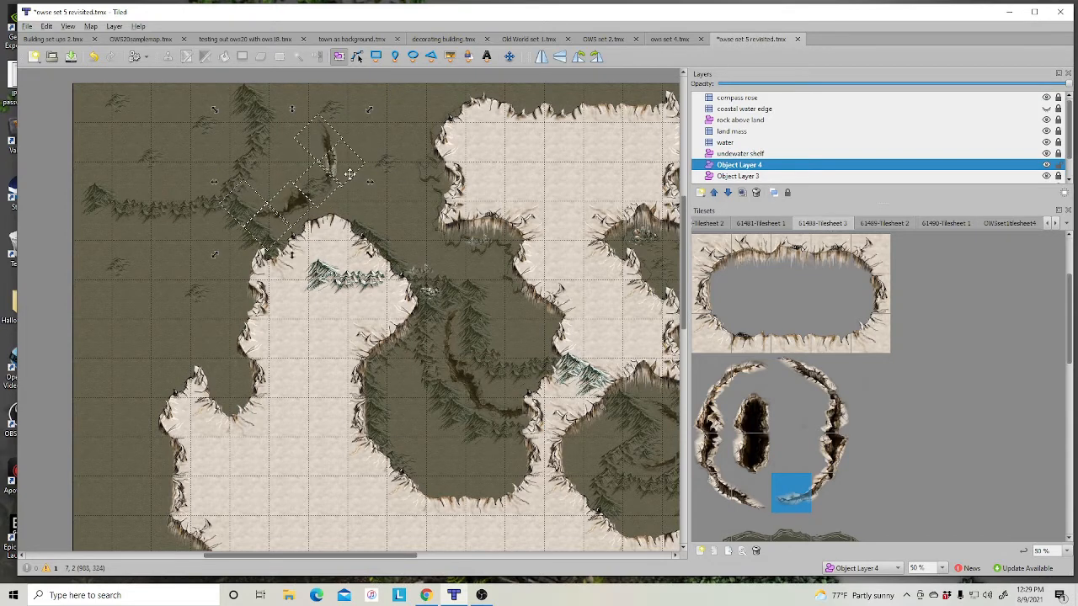
drag(349, 174, 253, 148)
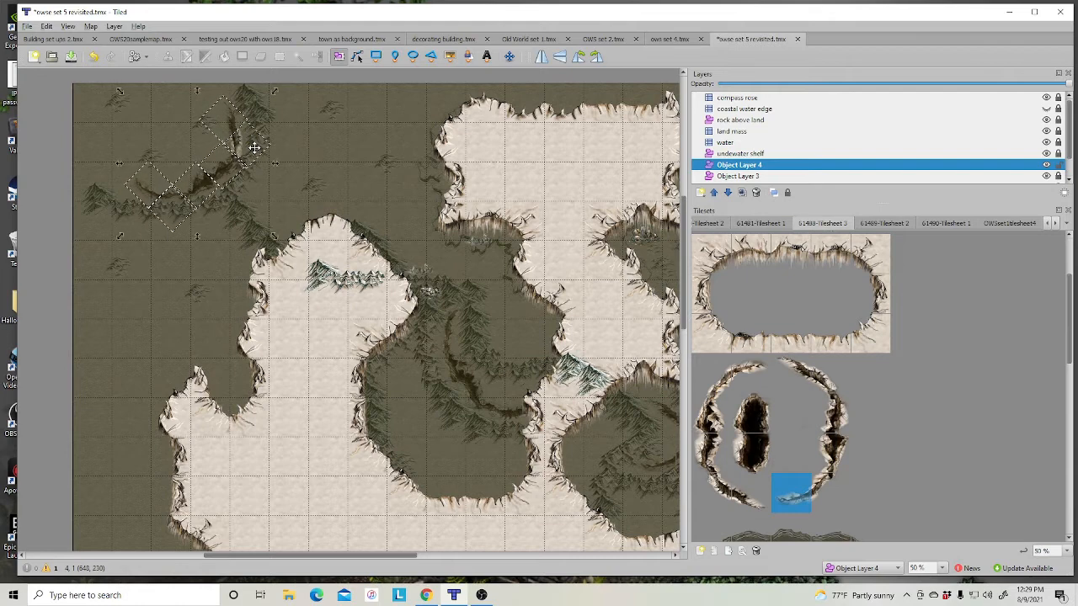
mouse_move(116, 235)
mouse_down()
mouse_move(76, 247)
mouse_move(104, 249)
mouse_up()
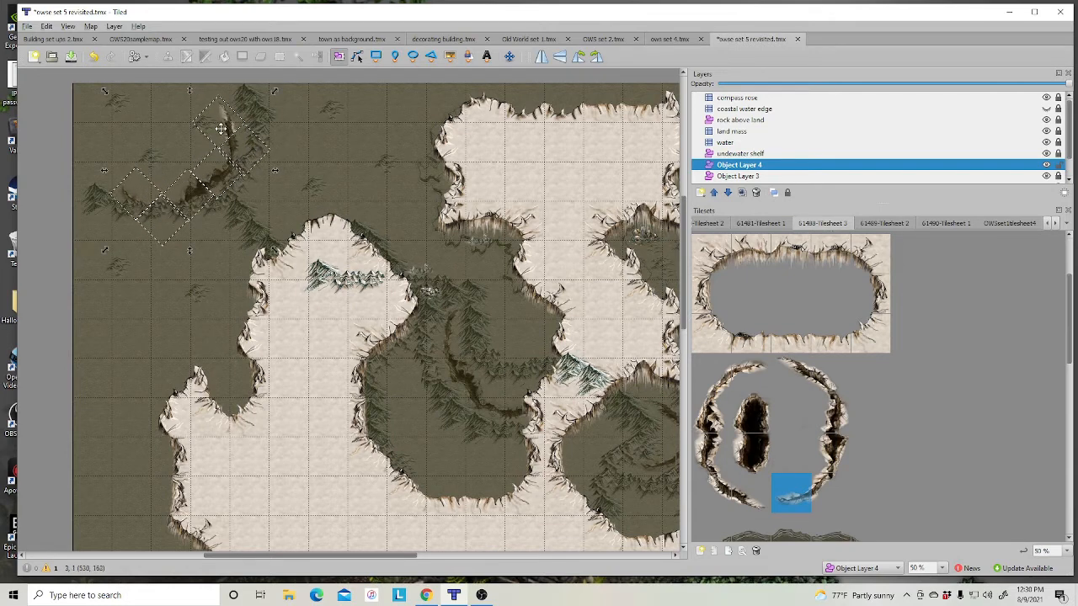
drag(211, 133, 211, 127)
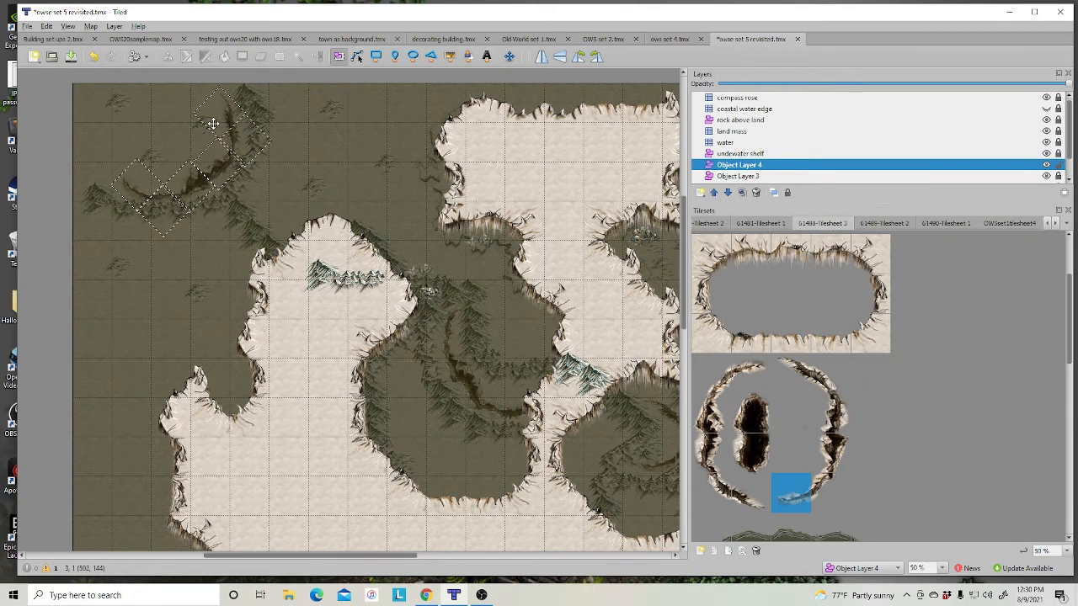
click(352, 174)
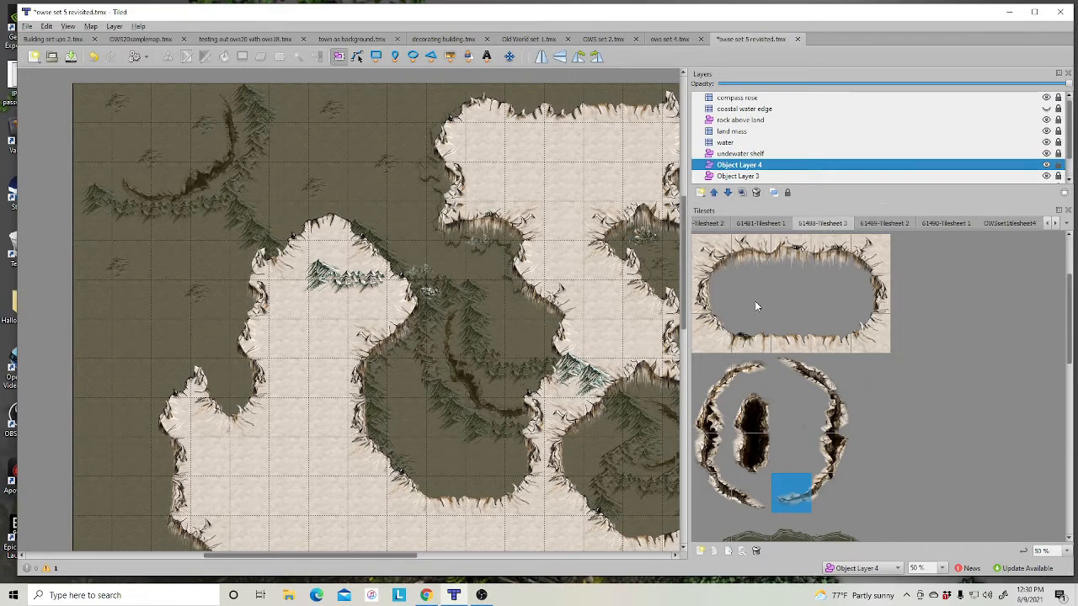
Step: Examine the parchment frame tiles in the 61489-Tilesheet 2 tileset
click(768, 121)
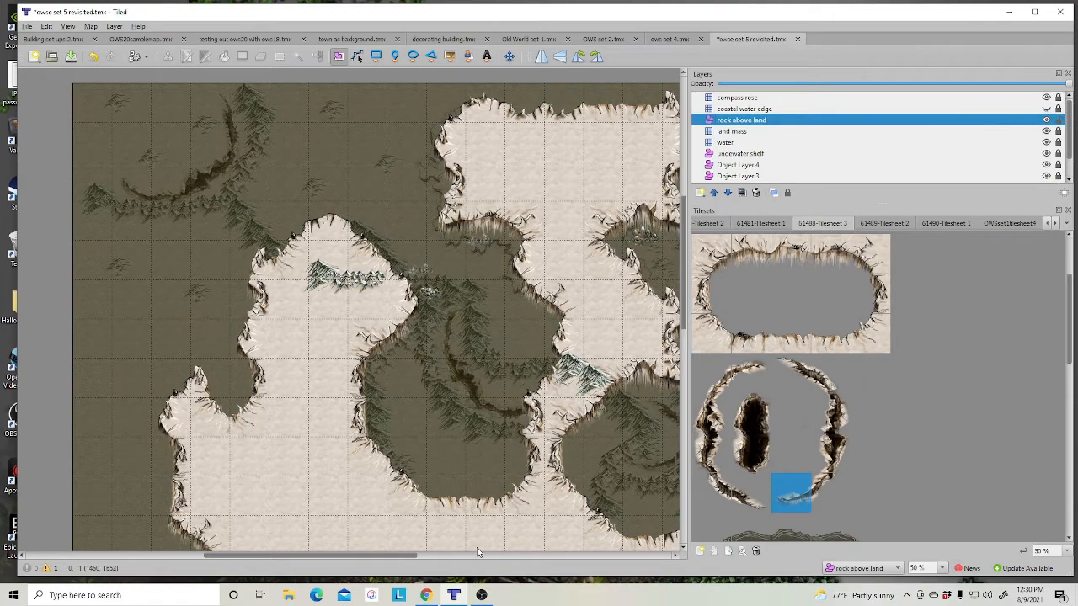
drag(363, 556, 420, 557)
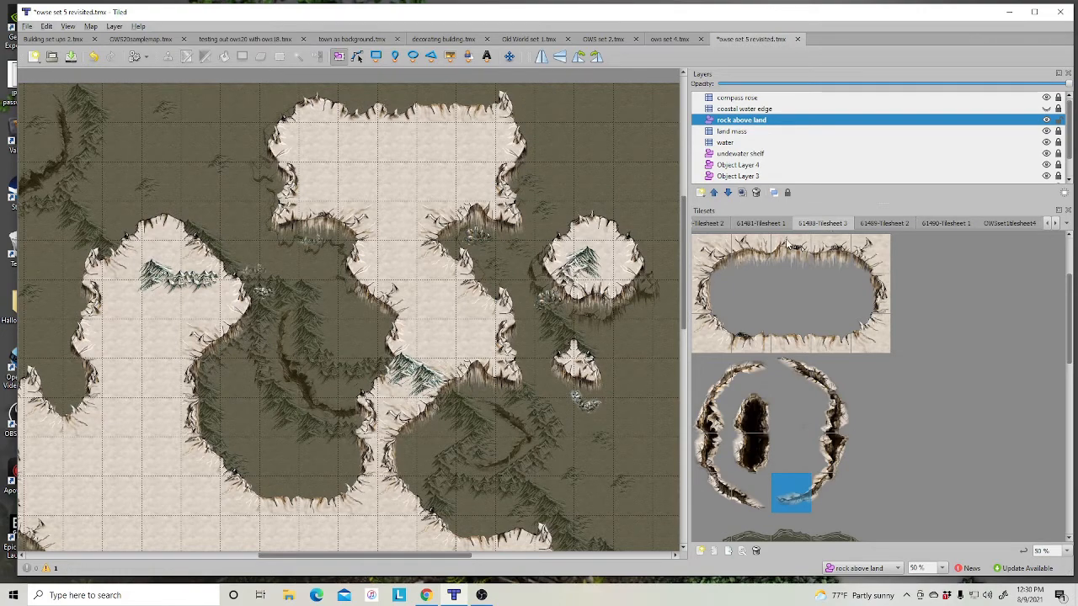
click(893, 223)
scroll(855, 312, down, 3)
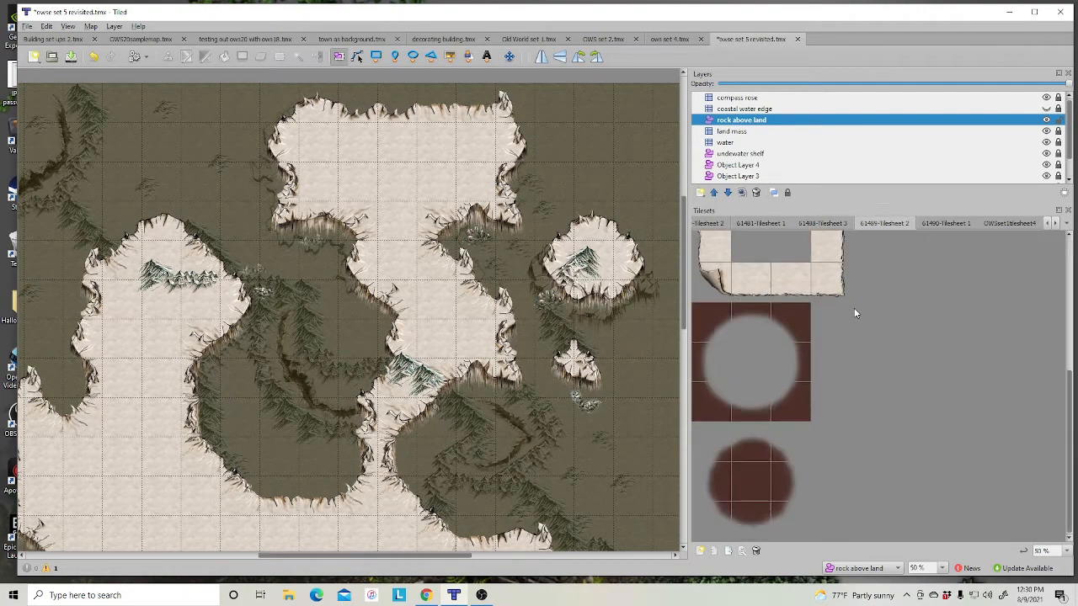
scroll(834, 371, up, 3)
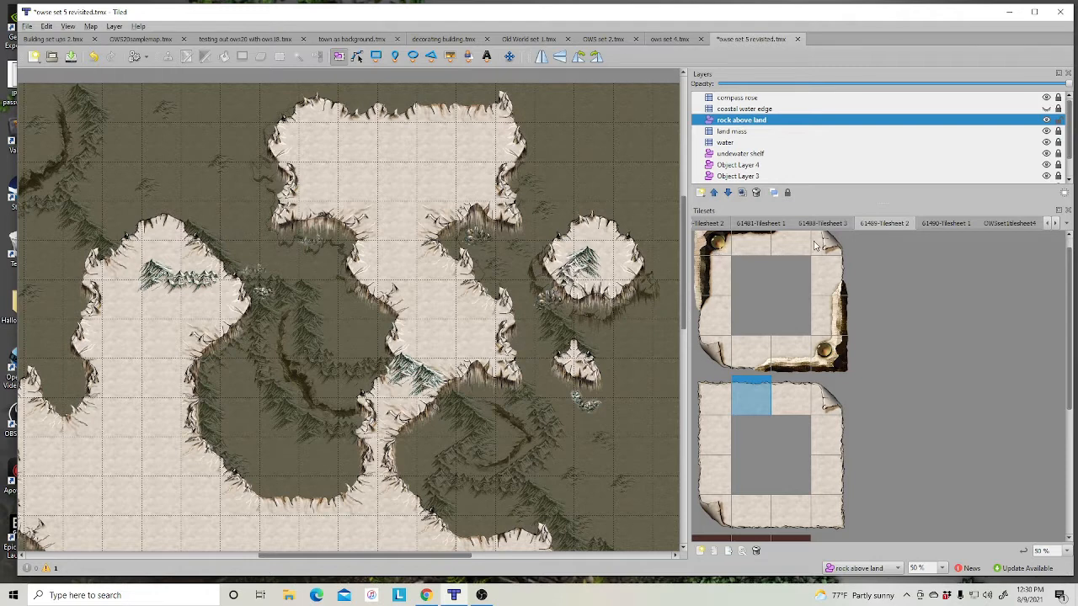
Step: Add a new tile layer directly above the compass rose layer for a parchment frame, keeping the default name
click(720, 398)
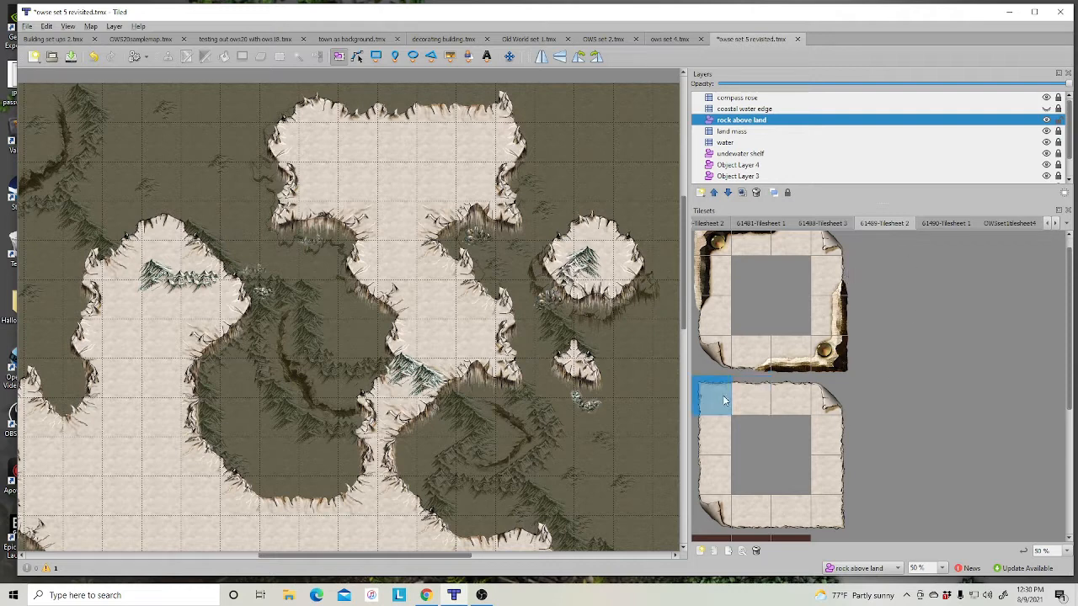
click(449, 56)
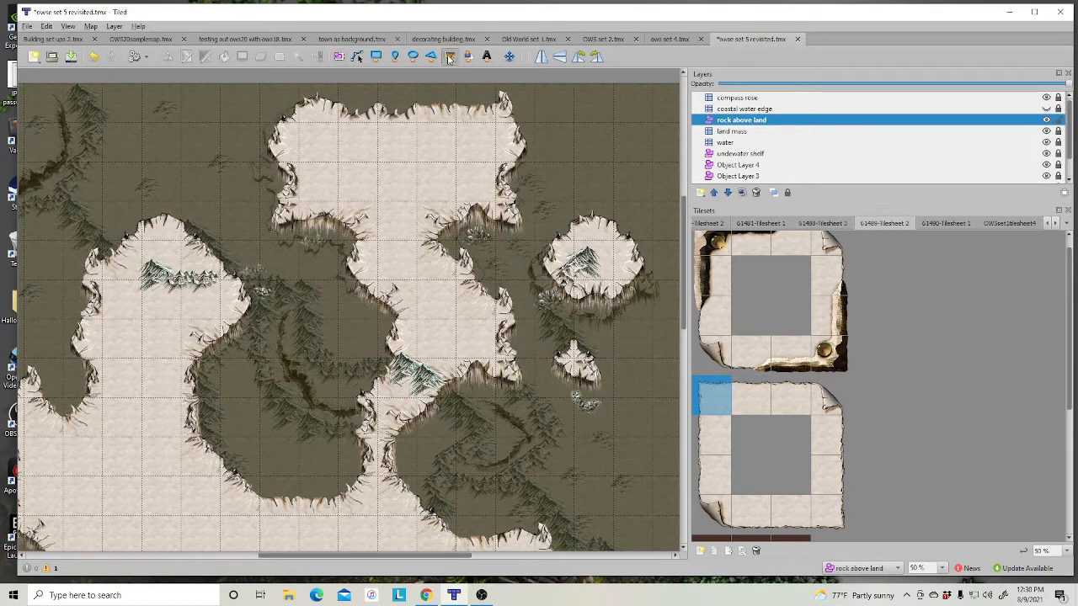
click(744, 100)
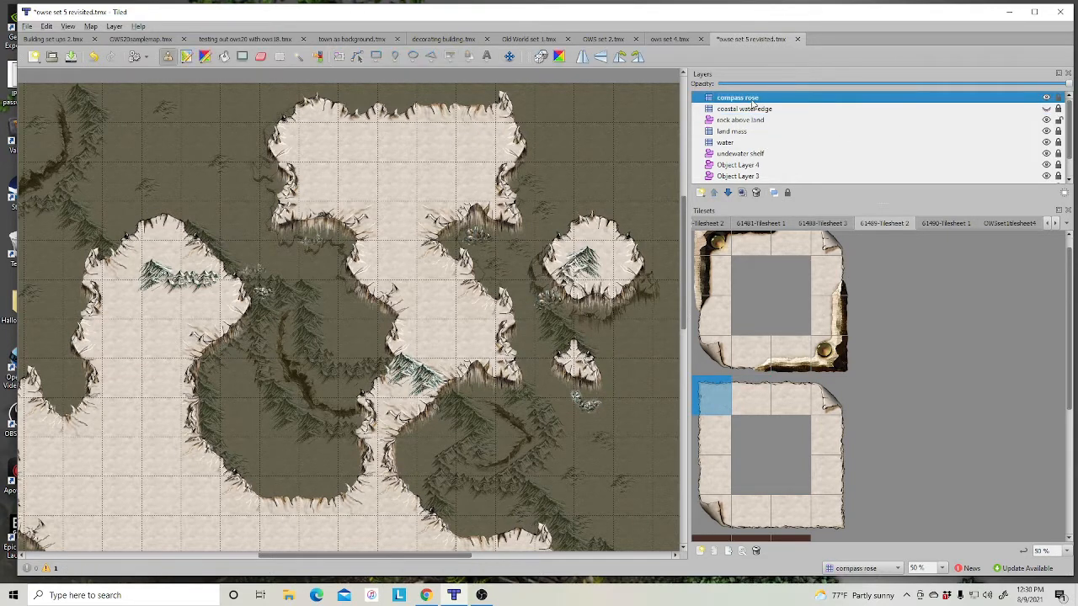
right_click(747, 100)
mouse_move(767, 106)
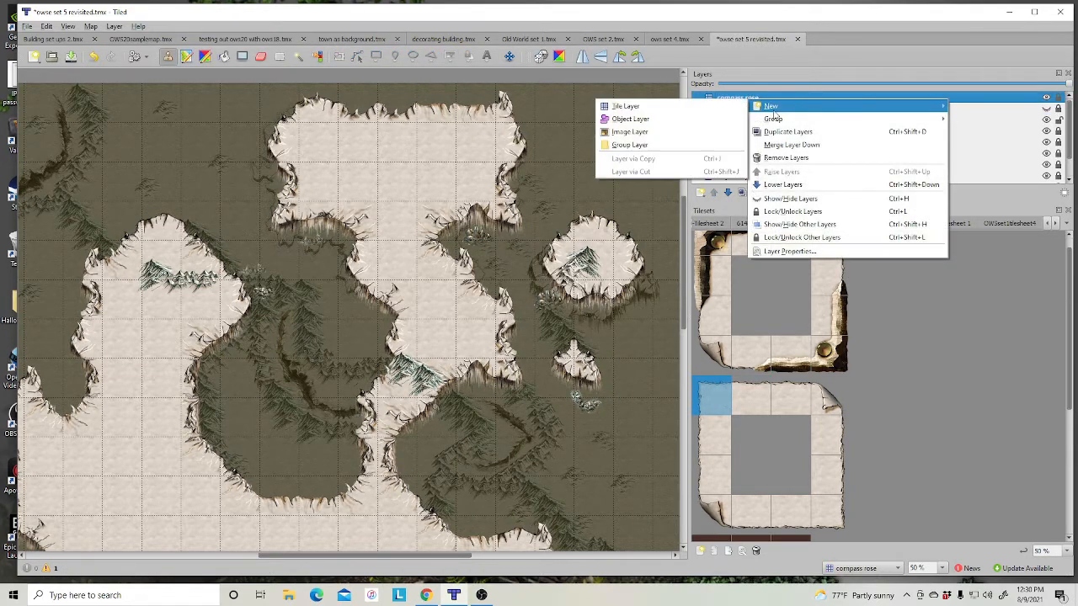
click(625, 106)
Step: Build the parchment frame's north edge over the northern land, with a plain west corner, four edge tiles and a curled east corner
click(161, 99)
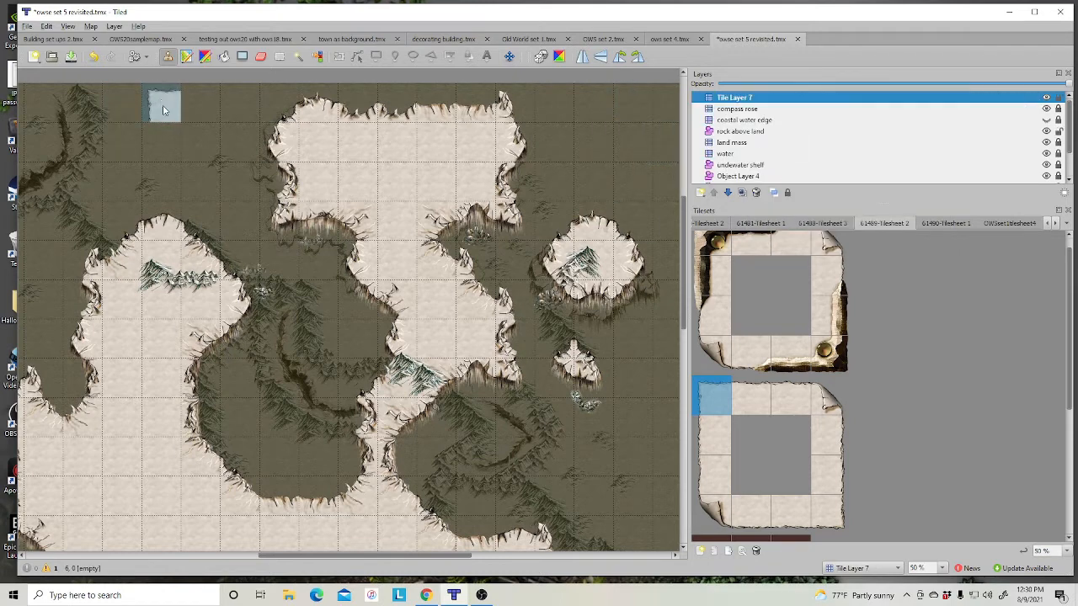
drag(753, 410, 791, 404)
click(199, 106)
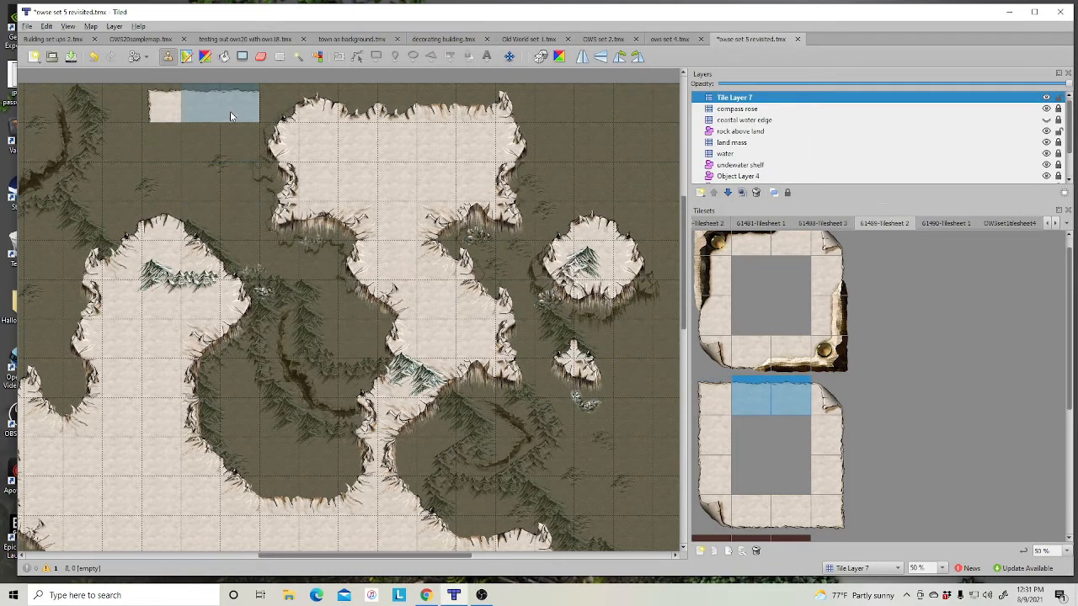
click(279, 105)
click(830, 396)
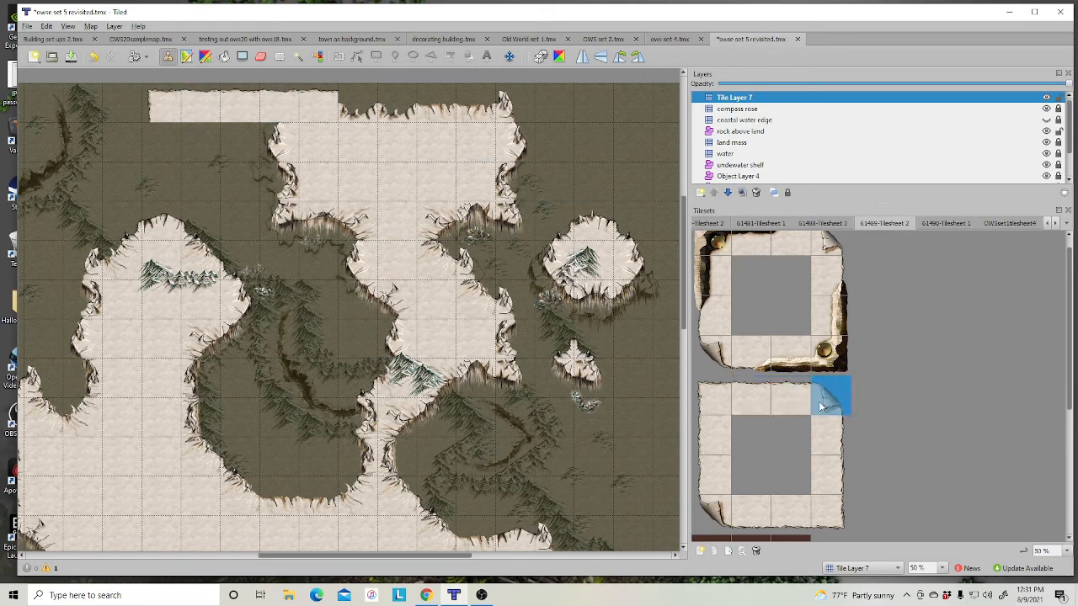
click(357, 106)
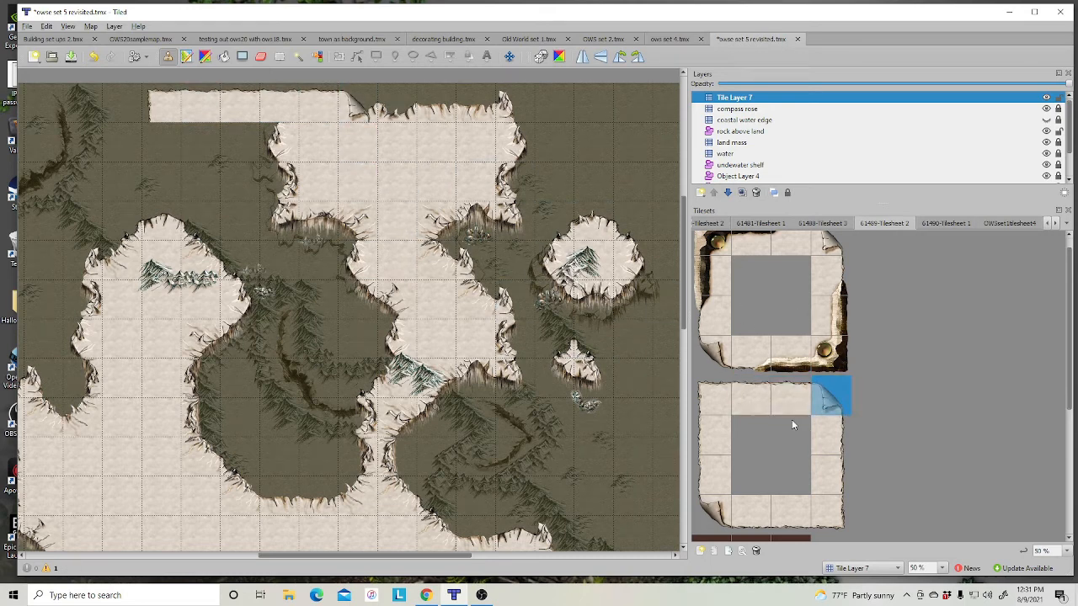
Step: Build the frame's east side southward from the curled corner with plain edges, burnt edges and the burnt corner with the round knob
drag(829, 433, 829, 476)
click(362, 190)
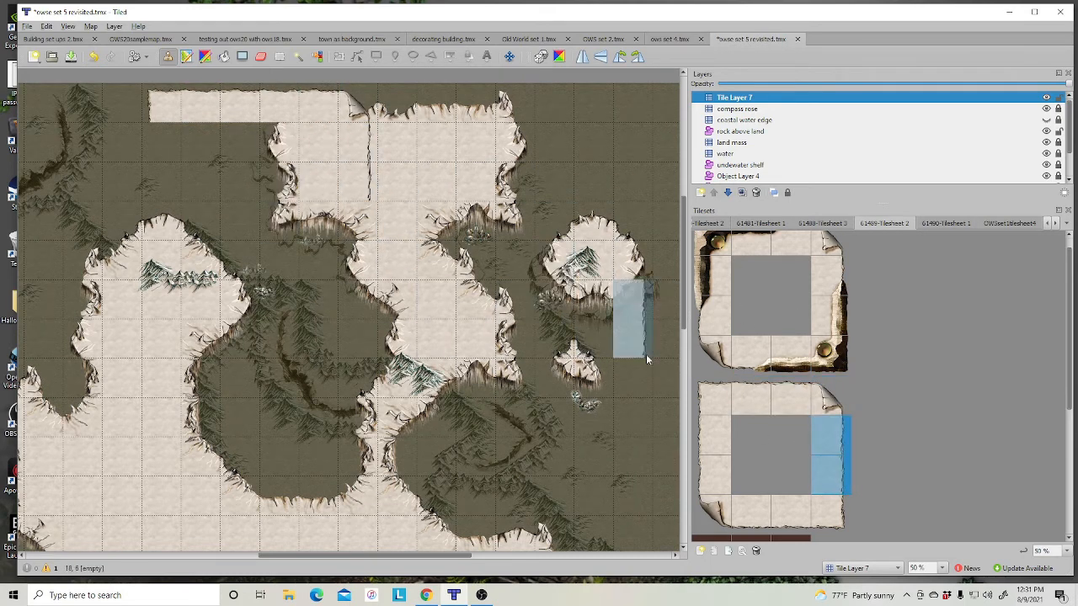
drag(833, 288, 836, 316)
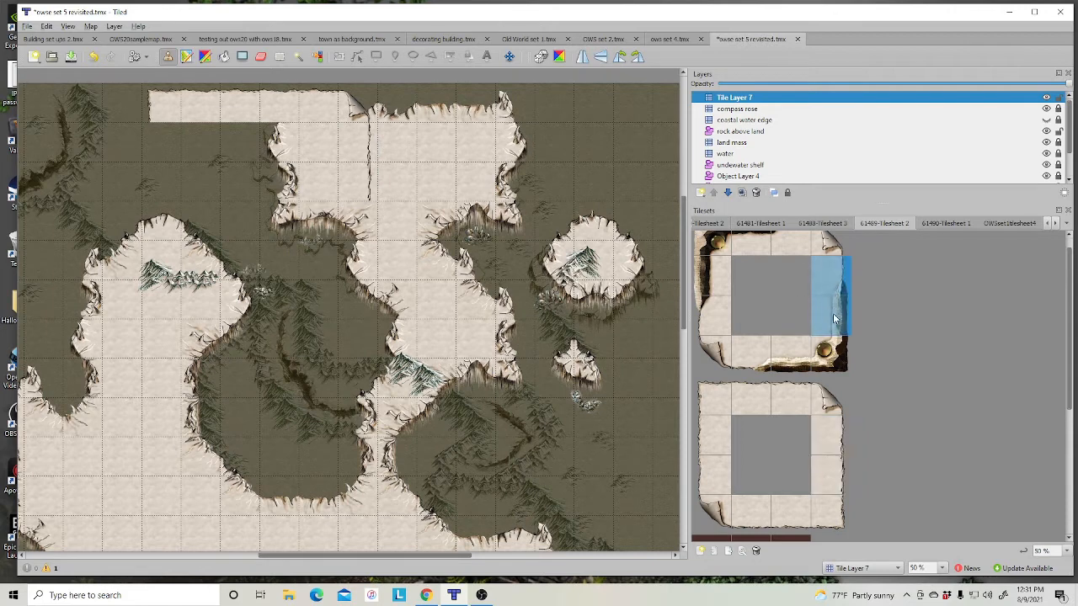
click(355, 248)
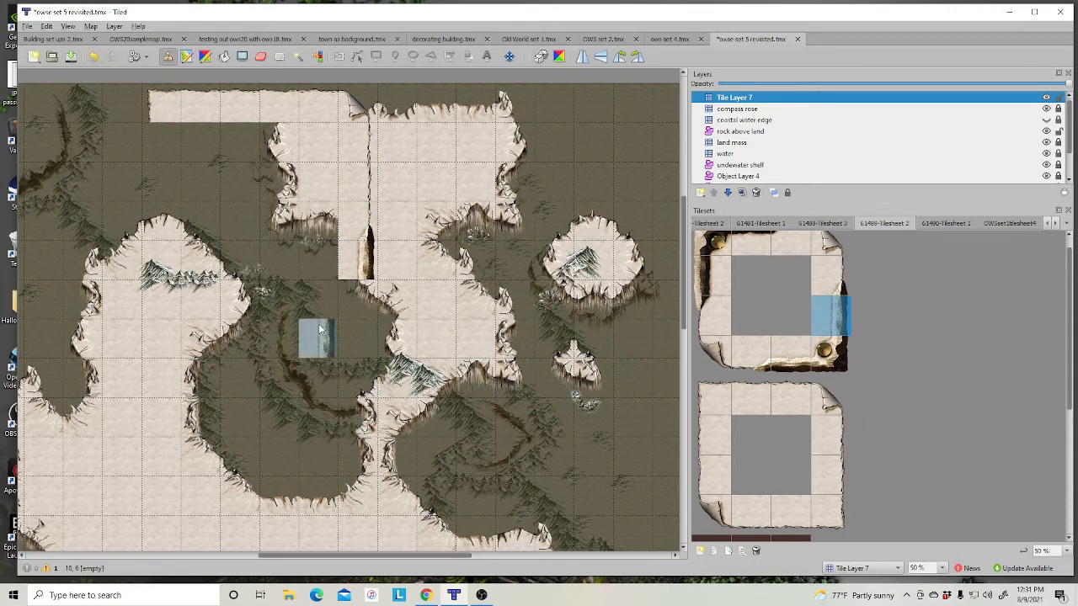
click(358, 288)
click(830, 354)
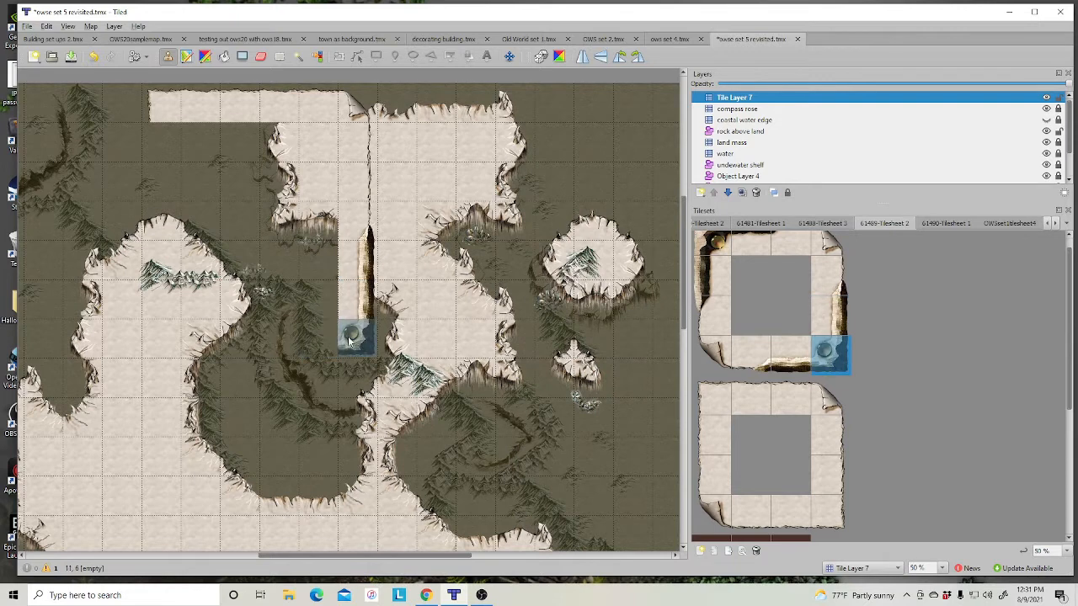
click(355, 337)
Step: Build the frame's south edge westward with burnt and plain edge tiles, ending in the curled southwest corner
drag(792, 360, 748, 358)
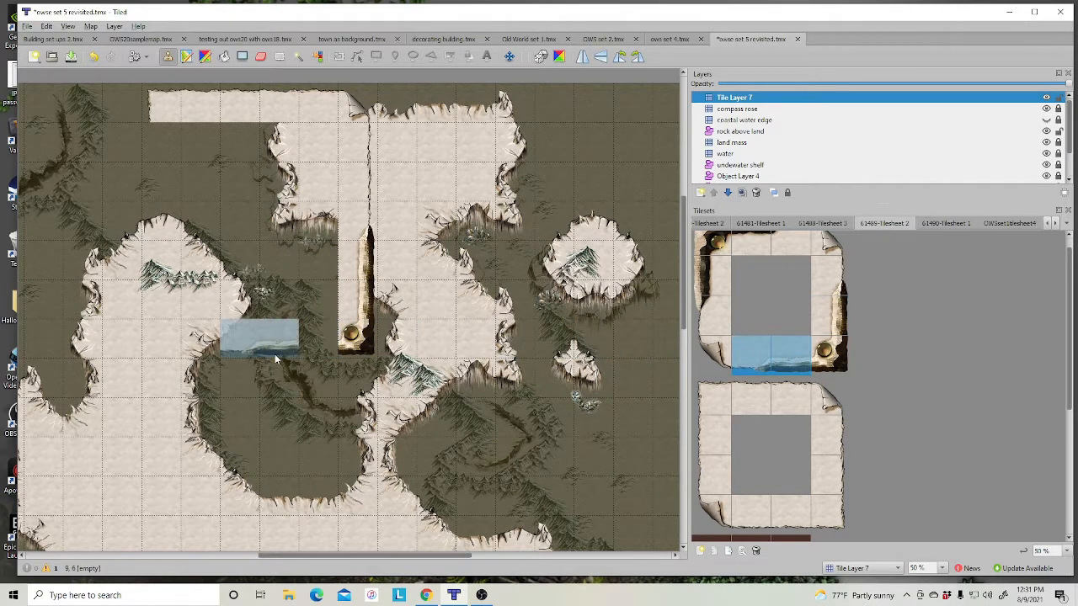
click(297, 337)
click(758, 512)
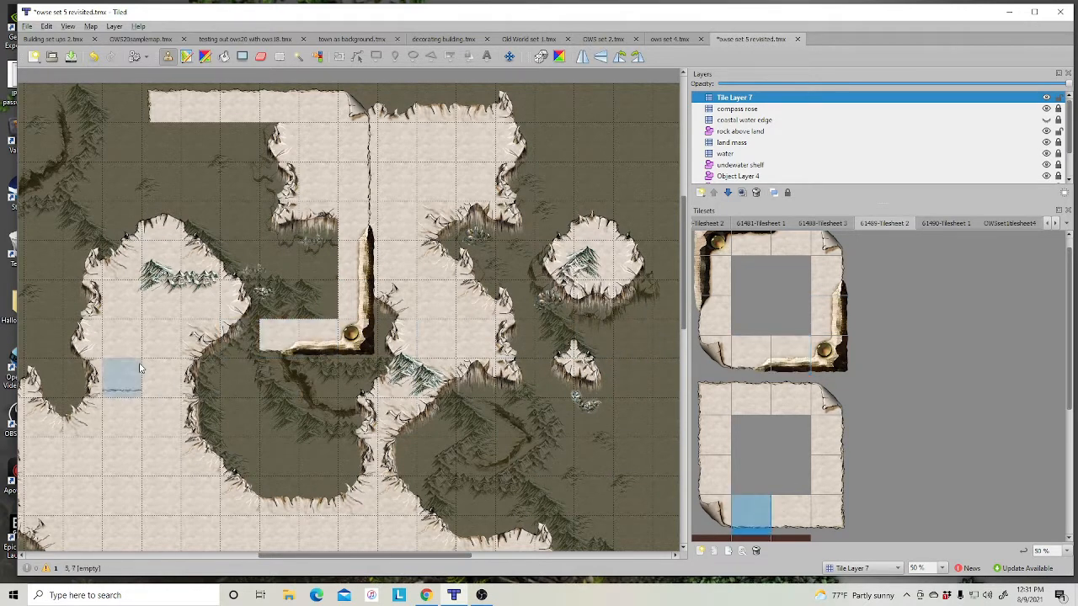
click(202, 338)
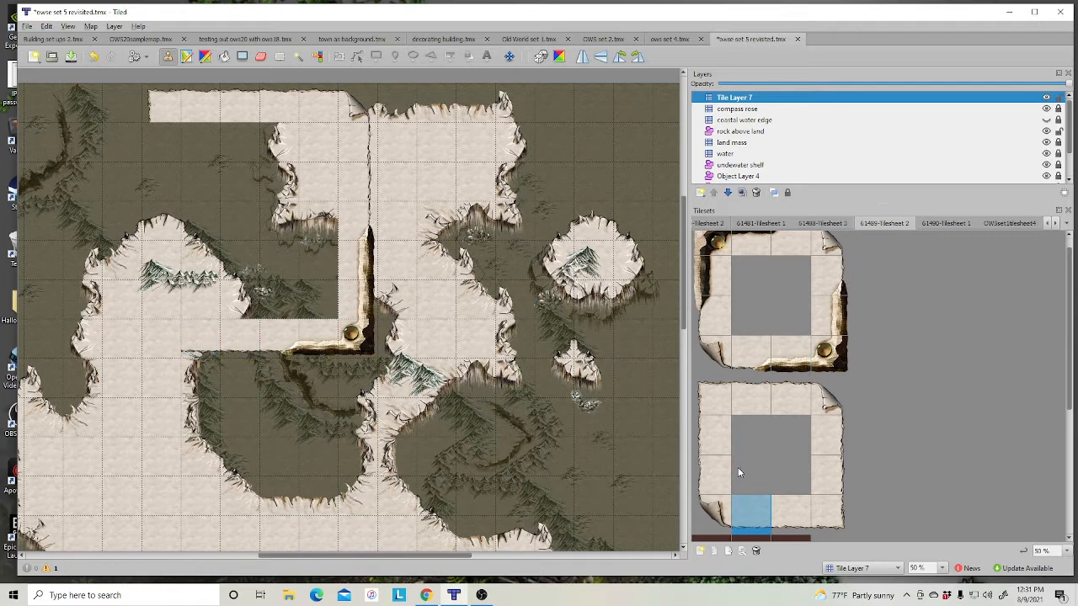
click(713, 514)
click(156, 337)
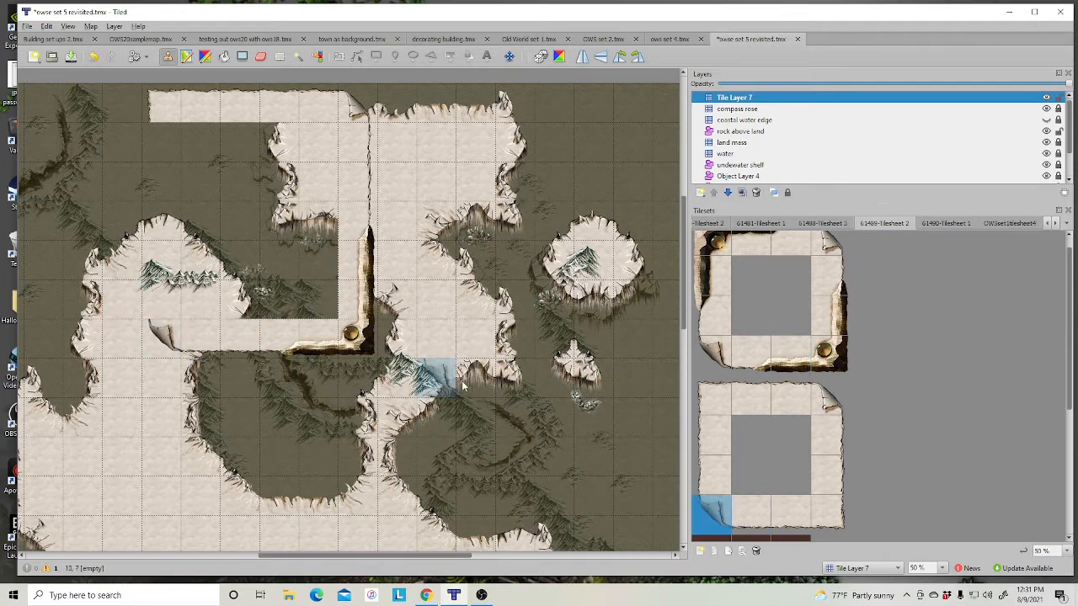
Step: Close the frame's west side with two pairs of plain parchment edge tiles
drag(710, 480, 712, 430)
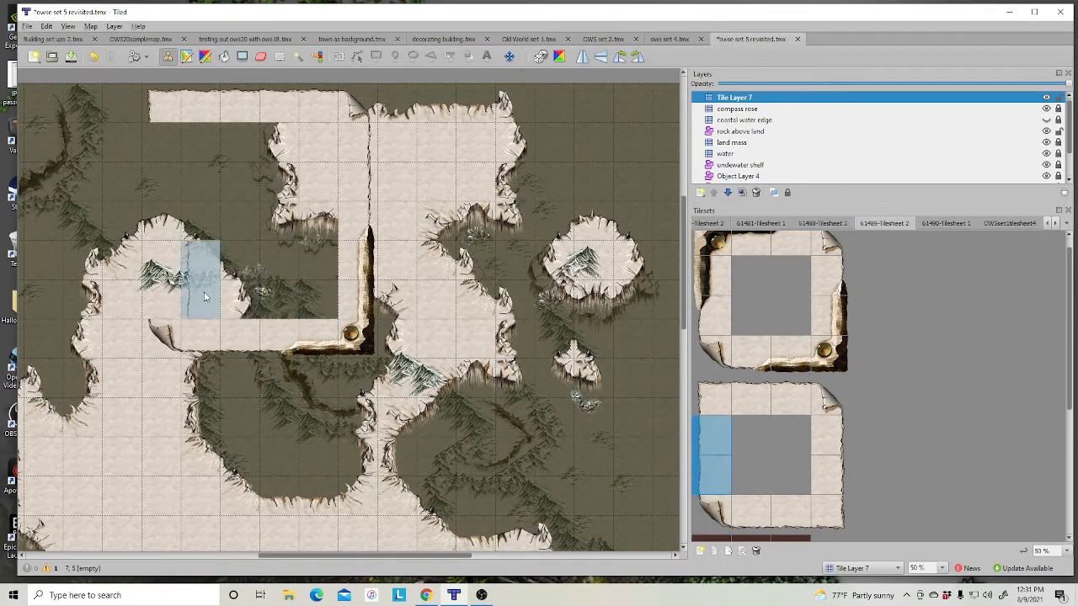
click(160, 282)
click(158, 194)
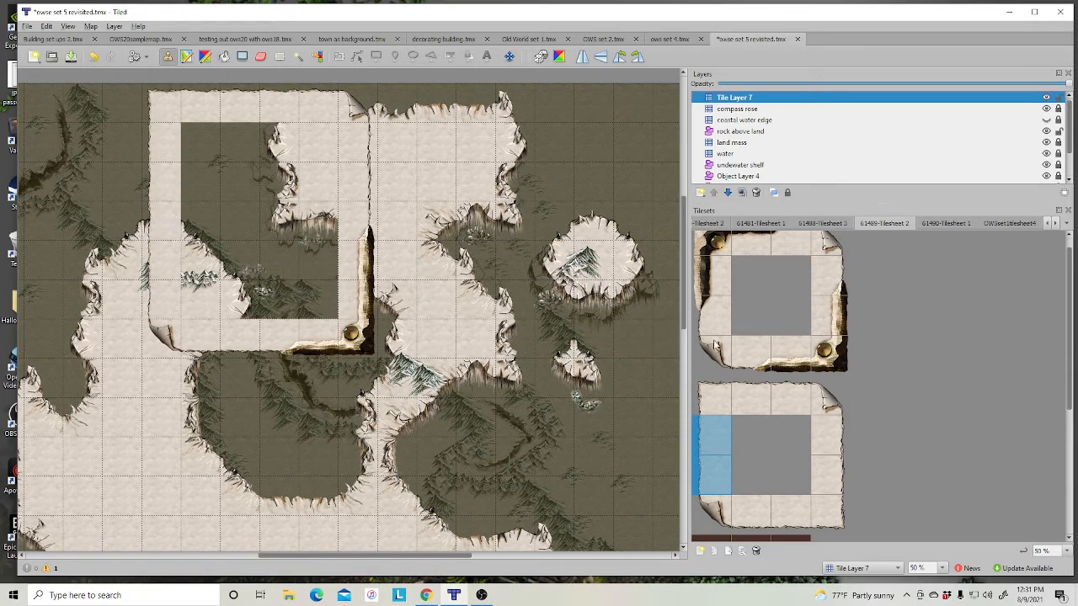
Step: Fill the inside of the parchment frame with the plain land tile from 61488-Tilesheet 3
scroll(890, 337, up, 1)
click(1008, 223)
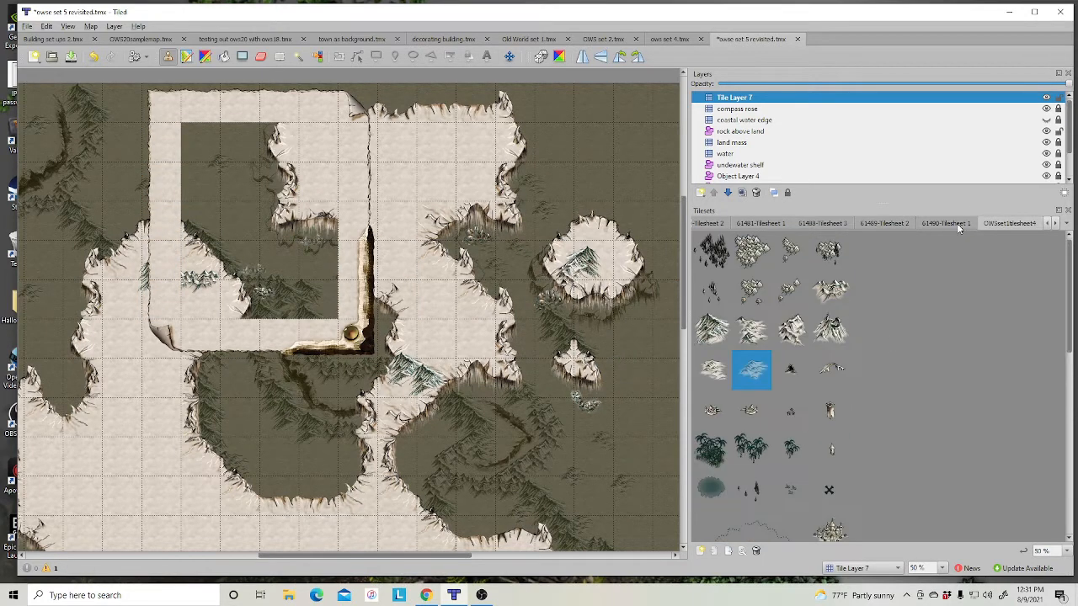
click(939, 224)
click(863, 227)
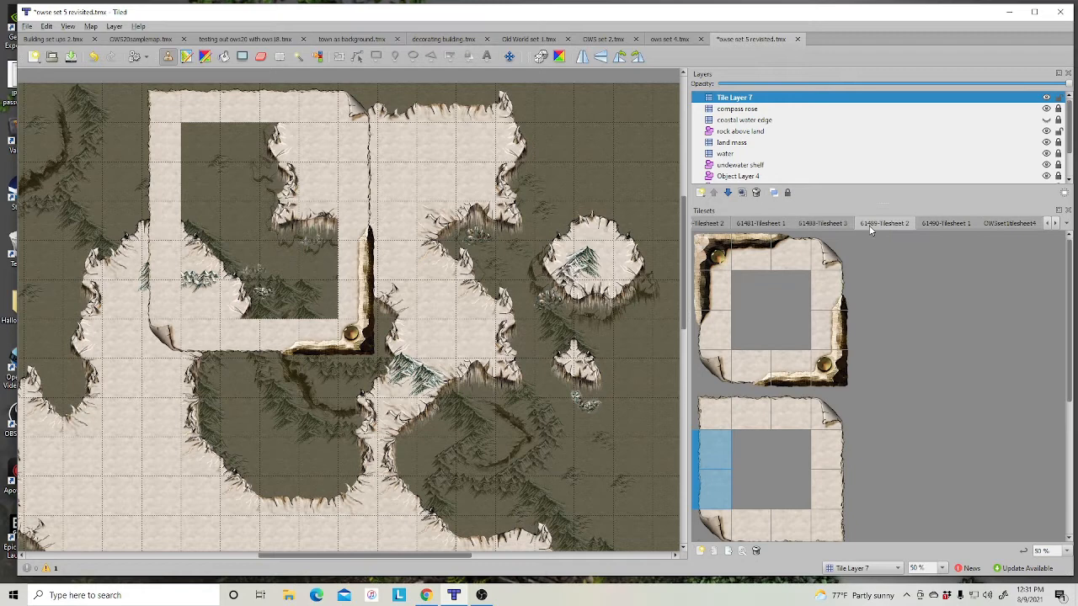
click(806, 224)
scroll(803, 294, up, 5)
click(791, 289)
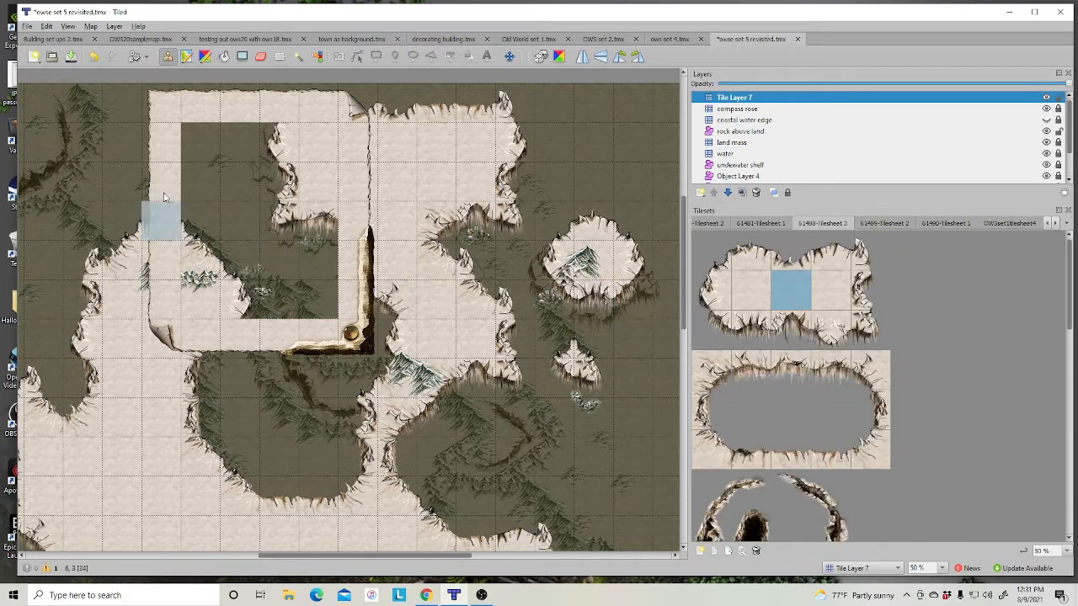
mouse_move(198, 140)
mouse_down()
mouse_move(290, 160)
mouse_move(311, 202)
mouse_move(244, 310)
mouse_move(231, 176)
mouse_move(213, 257)
mouse_move(236, 223)
mouse_up()
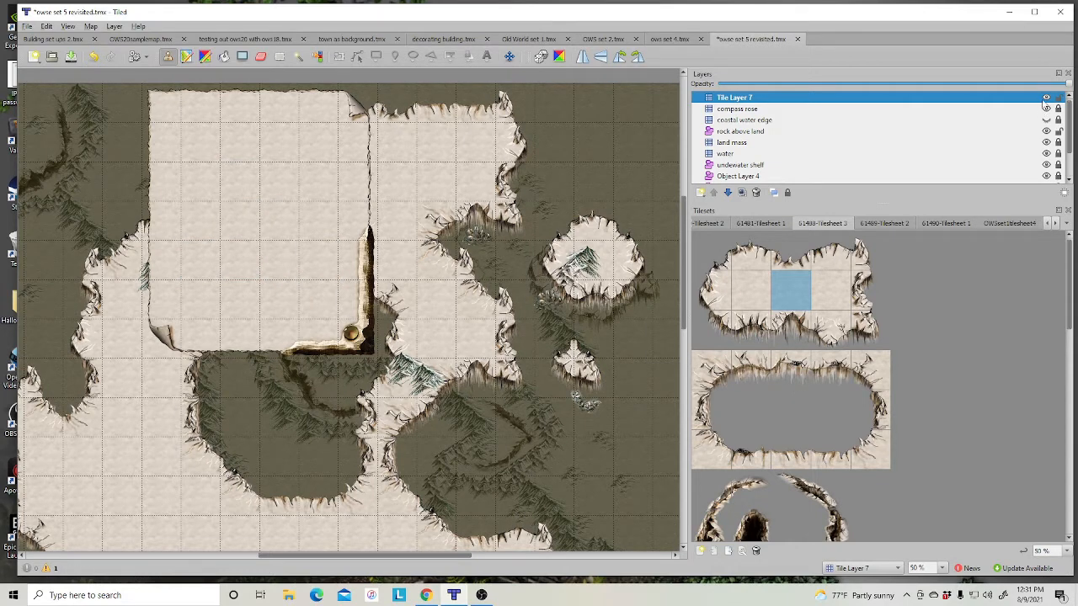
Step: Delete the tile layer that holds the parchment frame
click(755, 193)
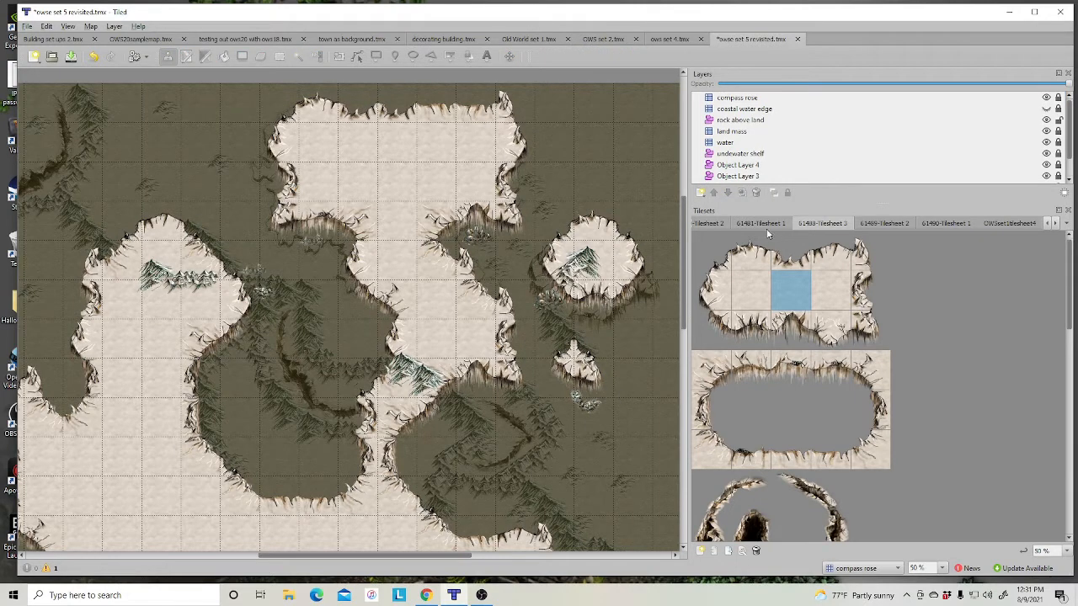
scroll(787, 383, down, 5)
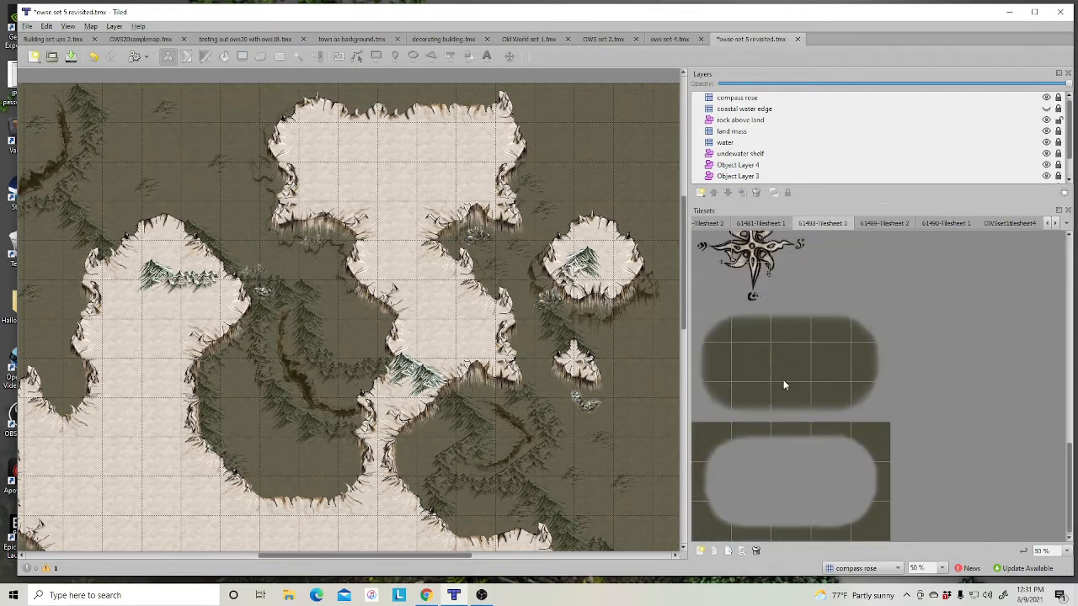
scroll(786, 365, down, 4)
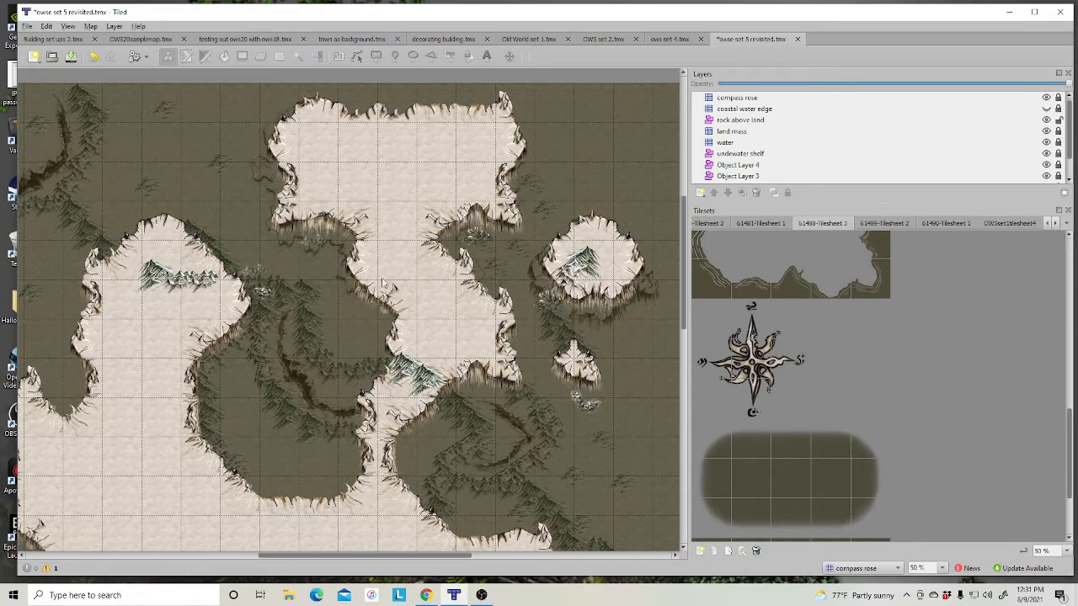
Step: Add a new tile layer directly above the rock above land layer, keeping the default name
click(738, 121)
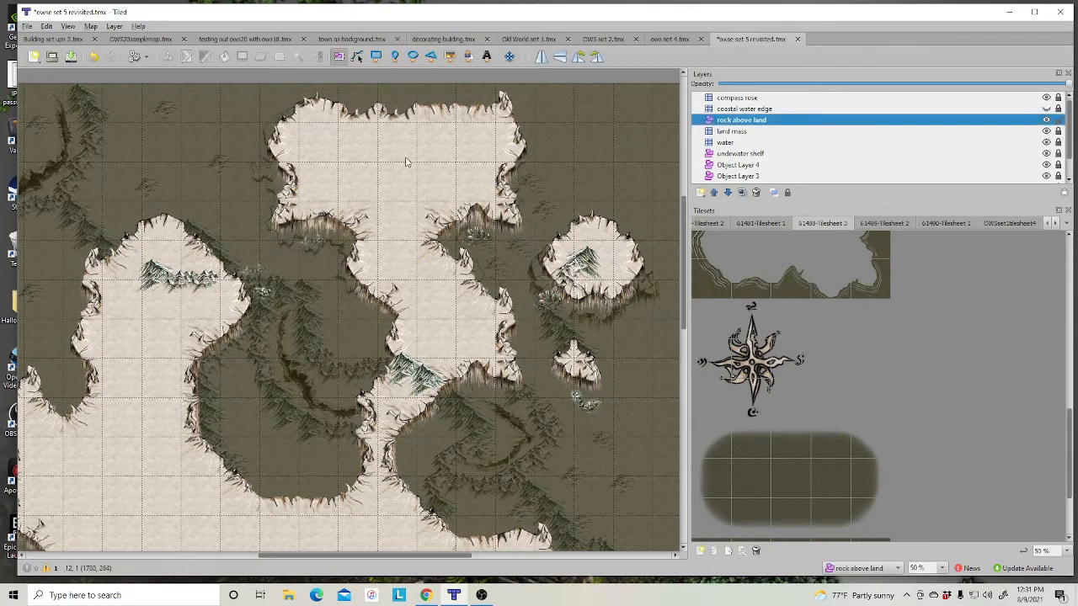
ctrl+scroll(436, 137, down, 2)
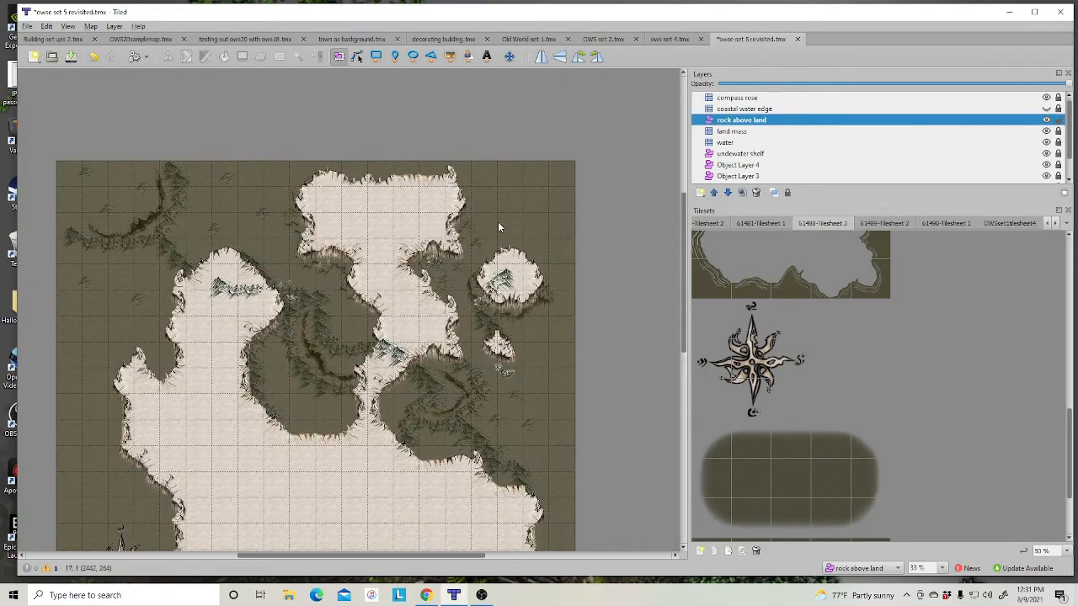
ctrl+scroll(497, 221, up, 1)
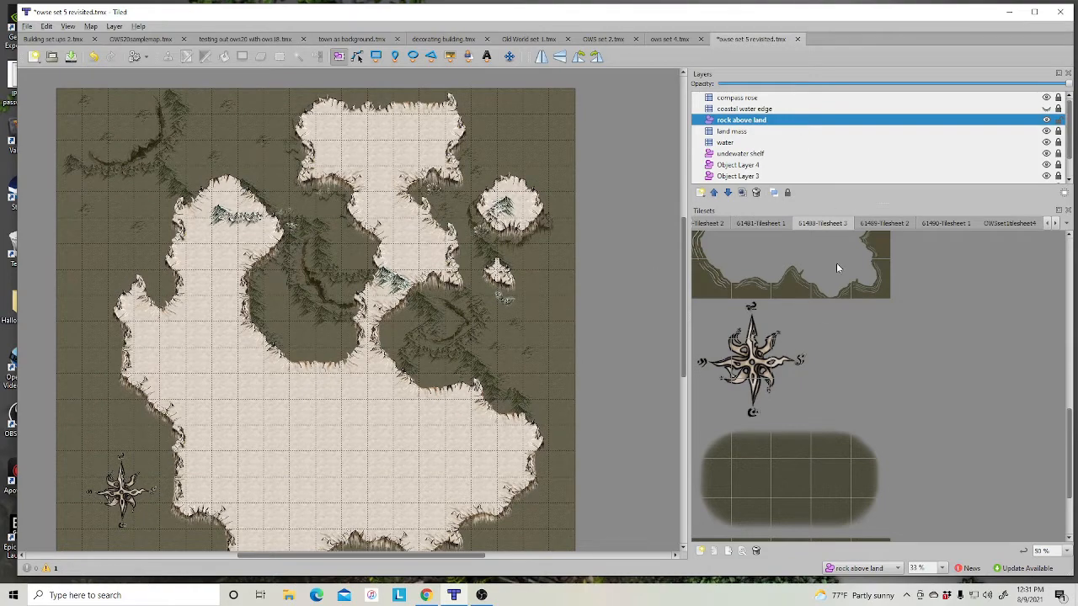
click(897, 222)
click(952, 224)
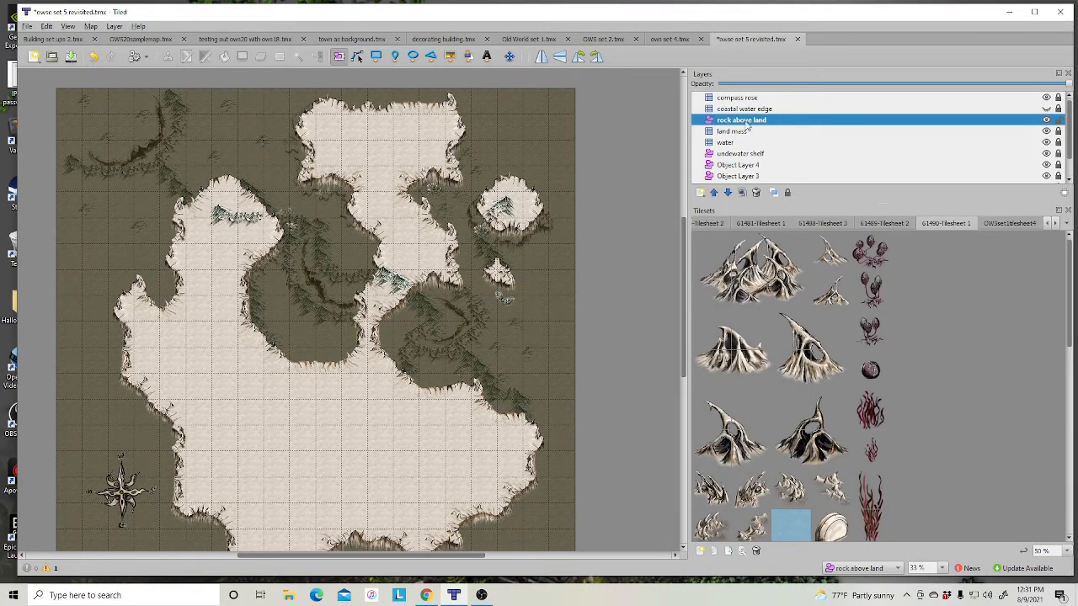
right_click(787, 124)
mouse_move(821, 126)
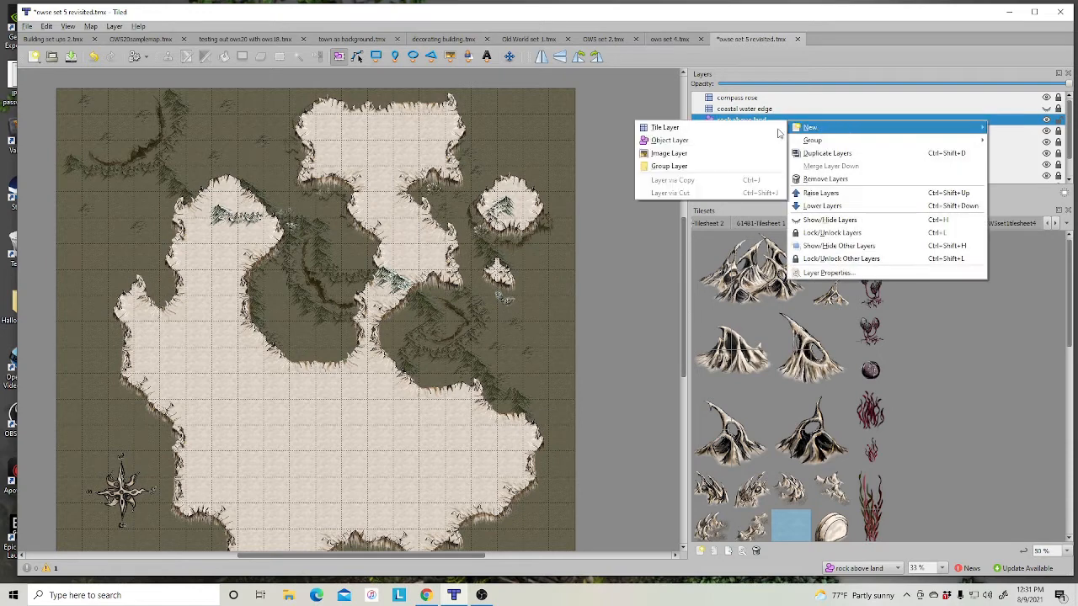
click(673, 124)
Step: Stamp the large bone mountain cluster twice across the mainland south of the inlet, plus the curved hollow peak on the round northeast island
drag(713, 243, 796, 295)
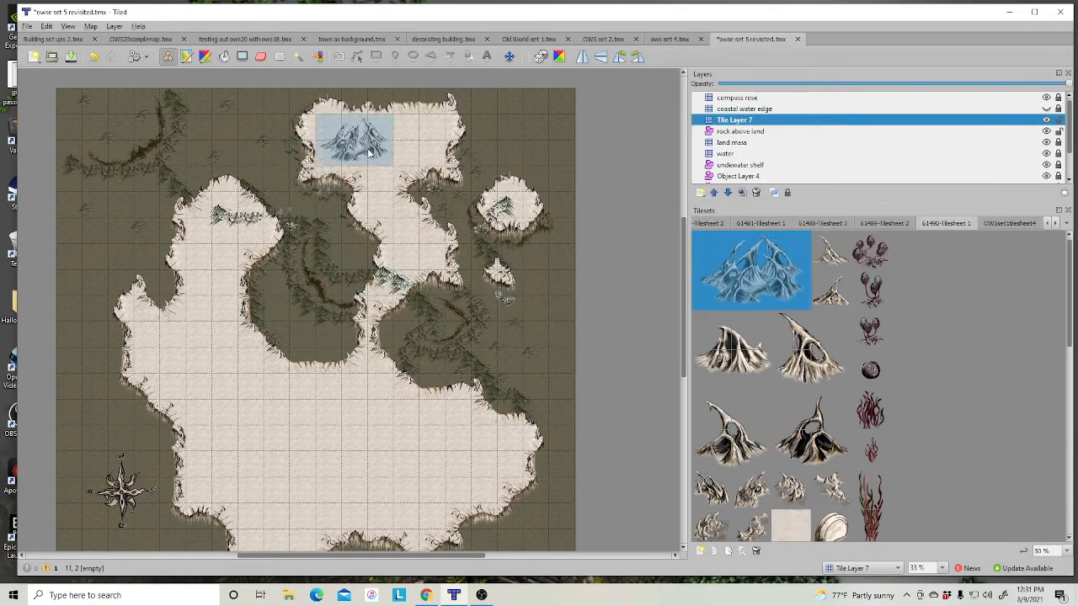
click(365, 426)
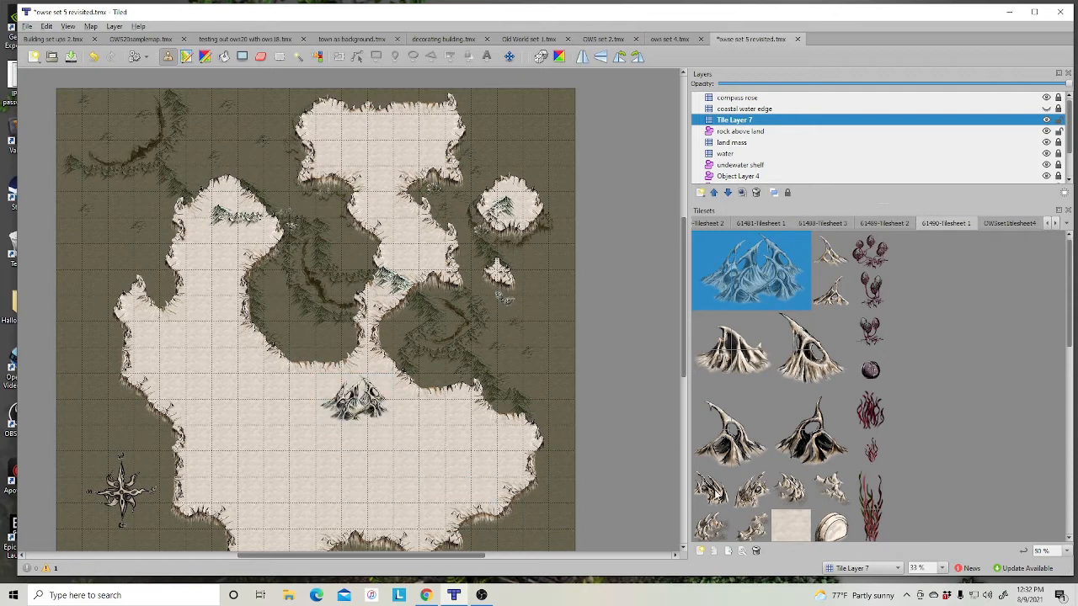
click(423, 454)
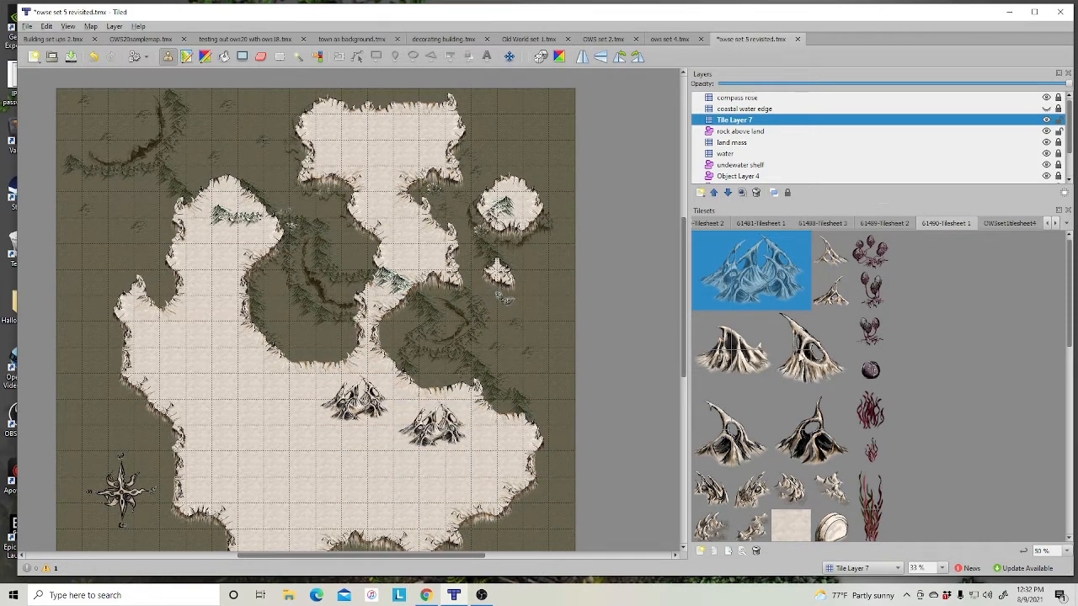
drag(787, 328, 837, 379)
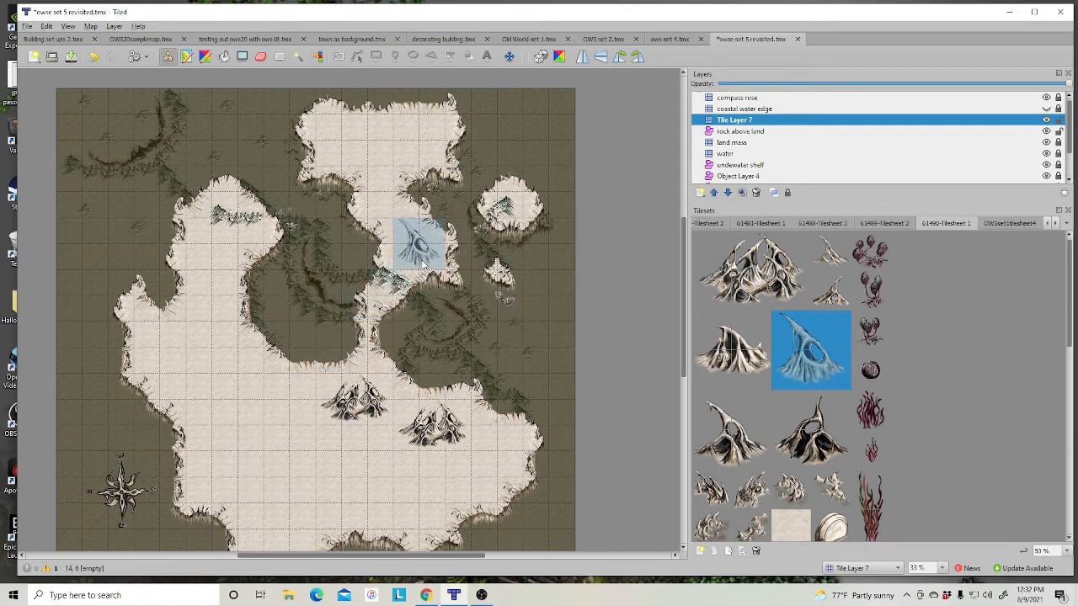
click(527, 203)
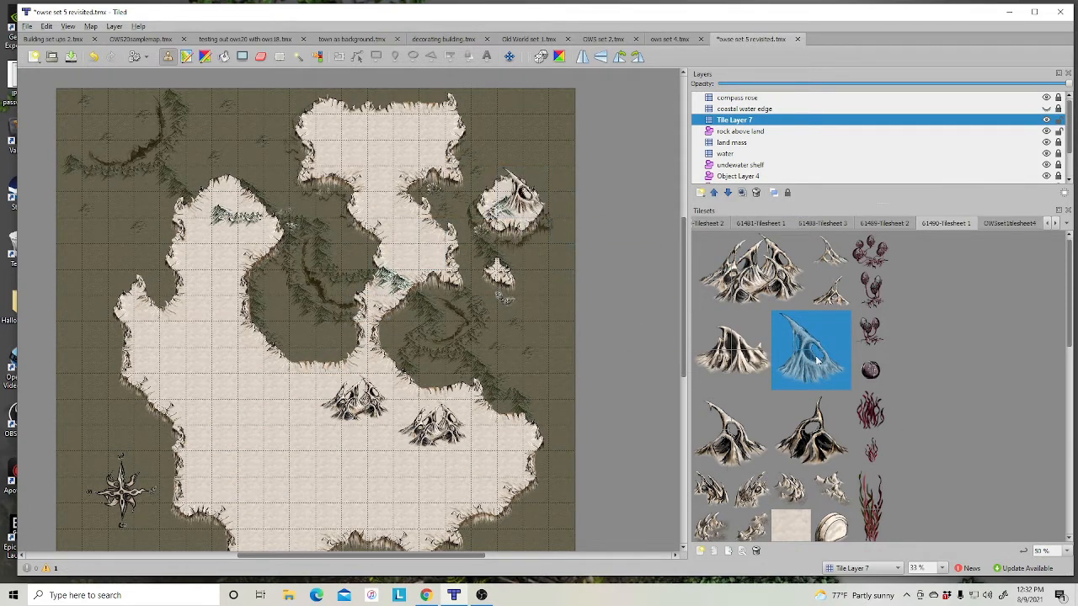
Step: Stamp two low ridged bone mountains northwest of the mountain clusters and a pointed hollow peak on the western peninsula
click(719, 332)
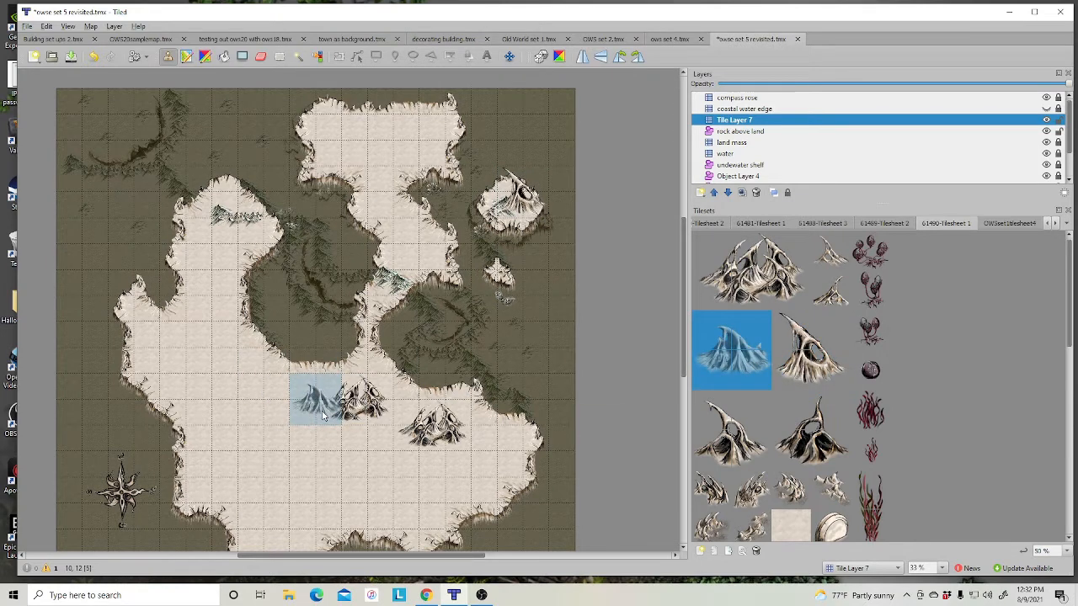
click(295, 413)
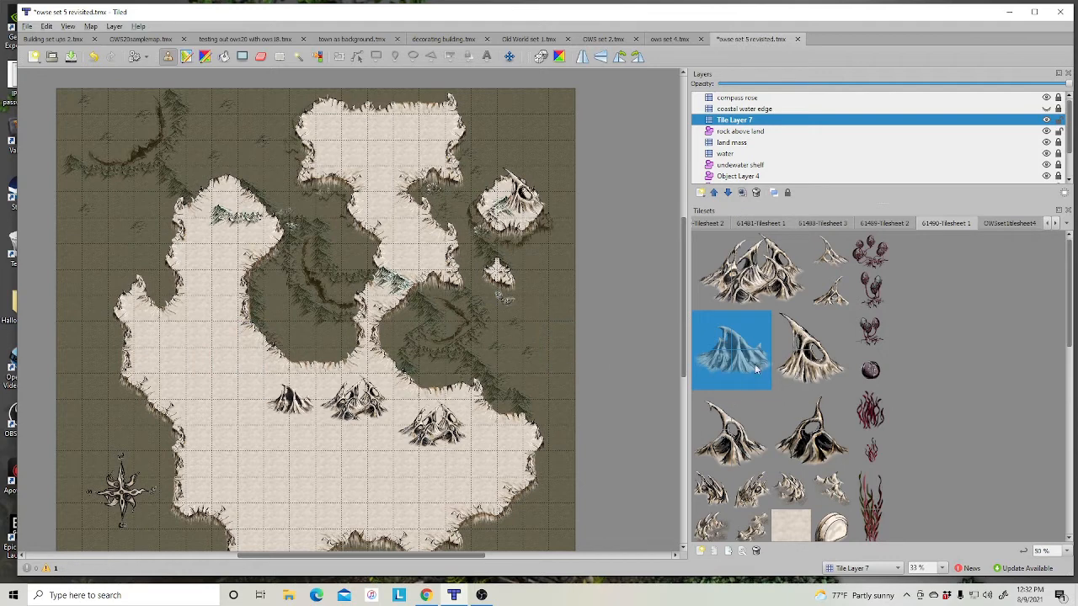
click(248, 370)
click(792, 424)
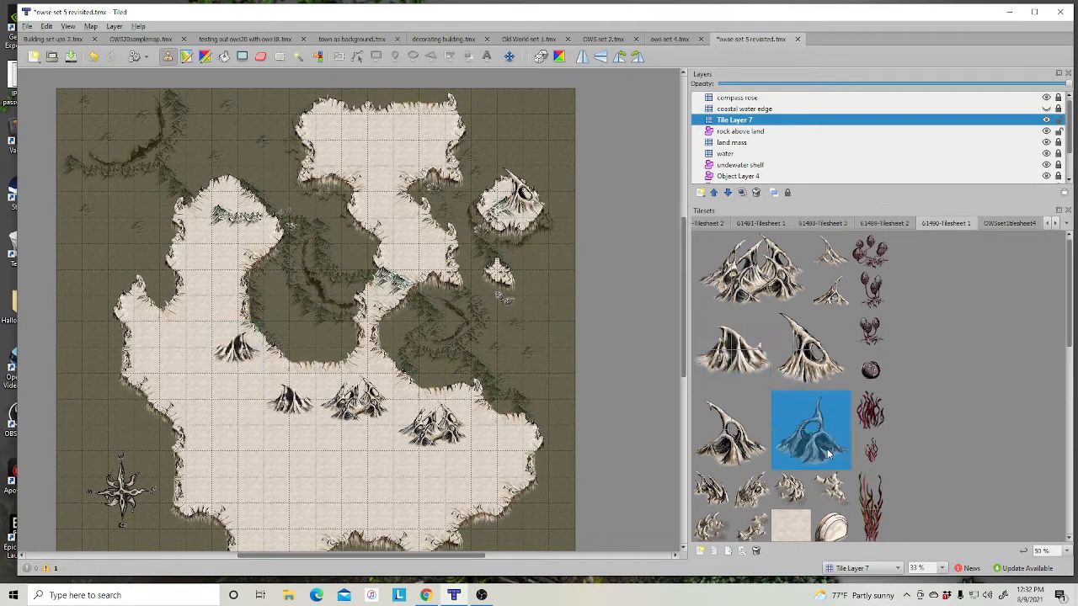
click(223, 318)
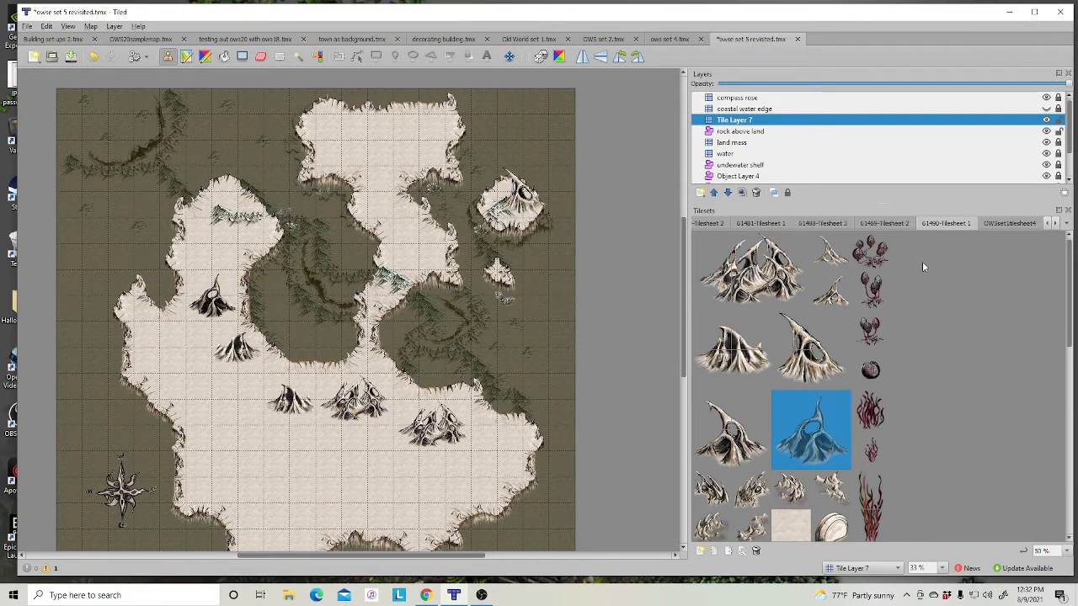
Step: Raise the rock above land layer so that it sits directly above Tile Layer 7
scroll(781, 419, down, 3)
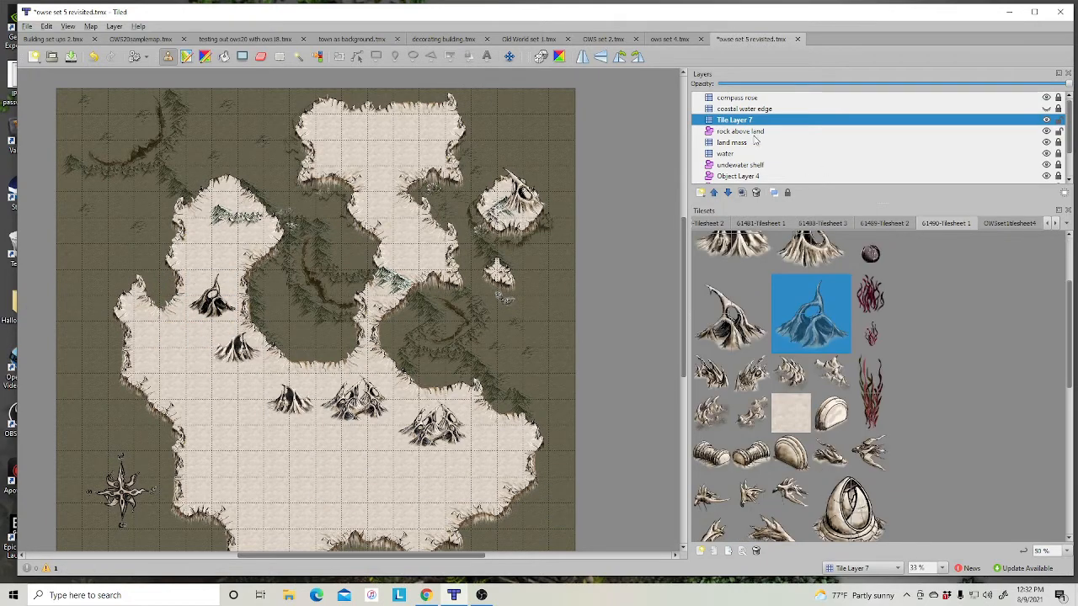
click(745, 133)
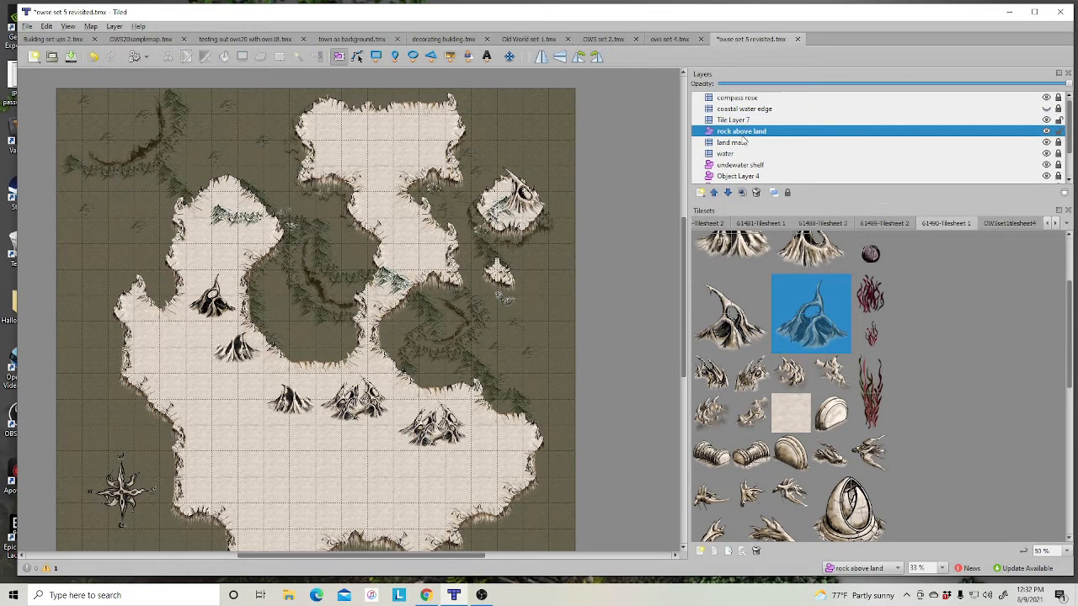
click(713, 193)
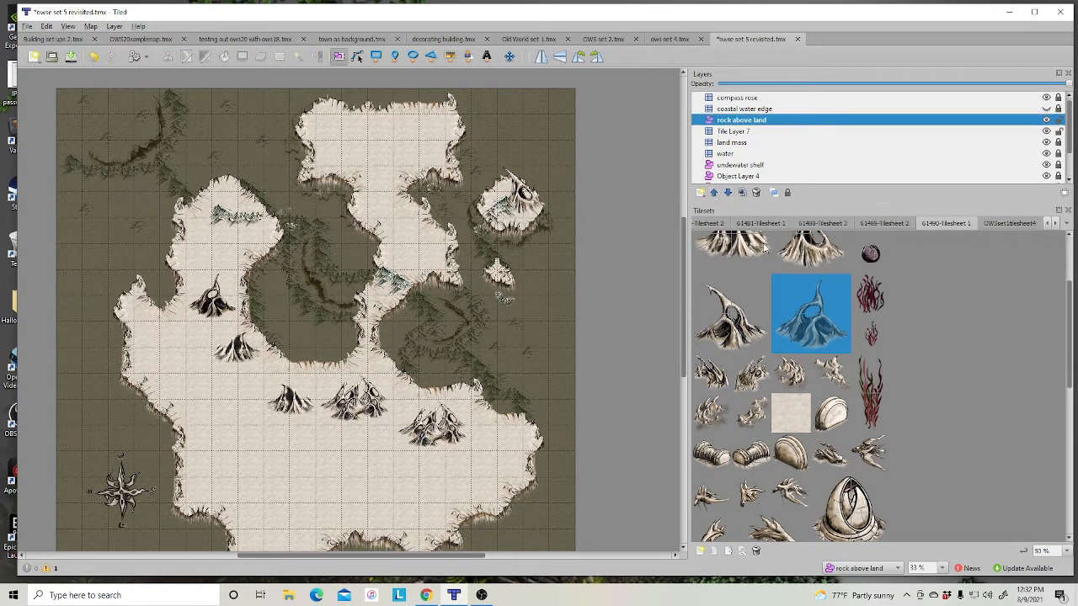
Step: Insert two kinds of small spiky bone rocks as tile objects at the bases of the western and central mountains
click(754, 379)
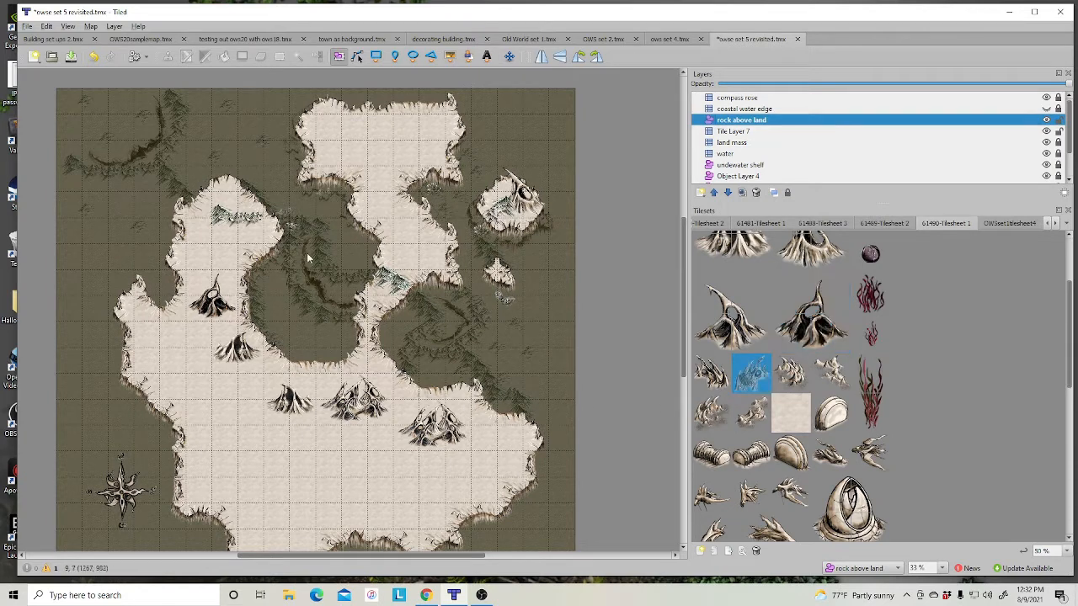
click(450, 55)
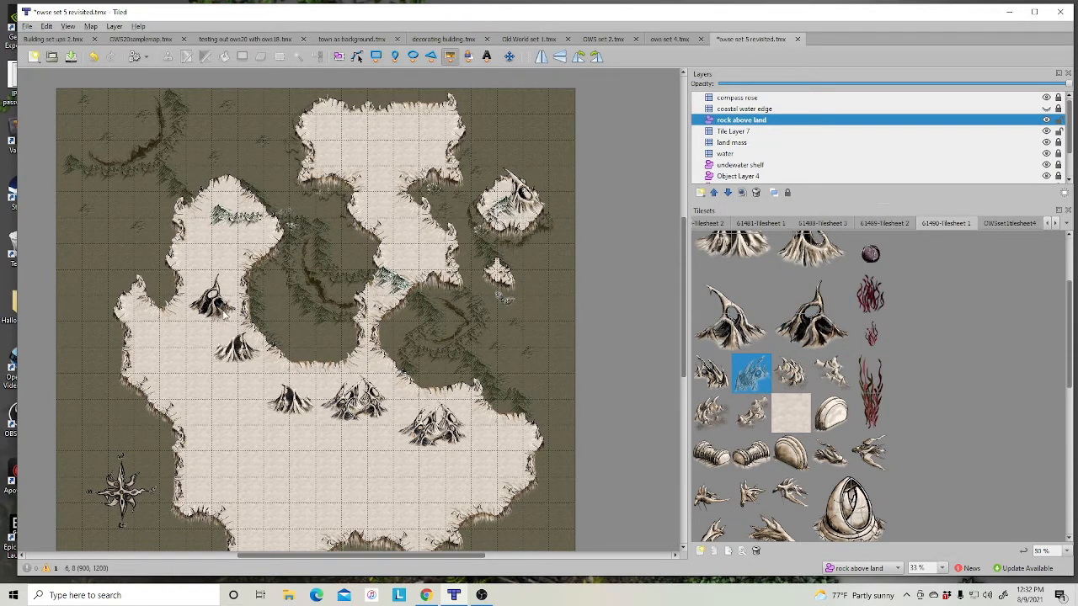
click(253, 360)
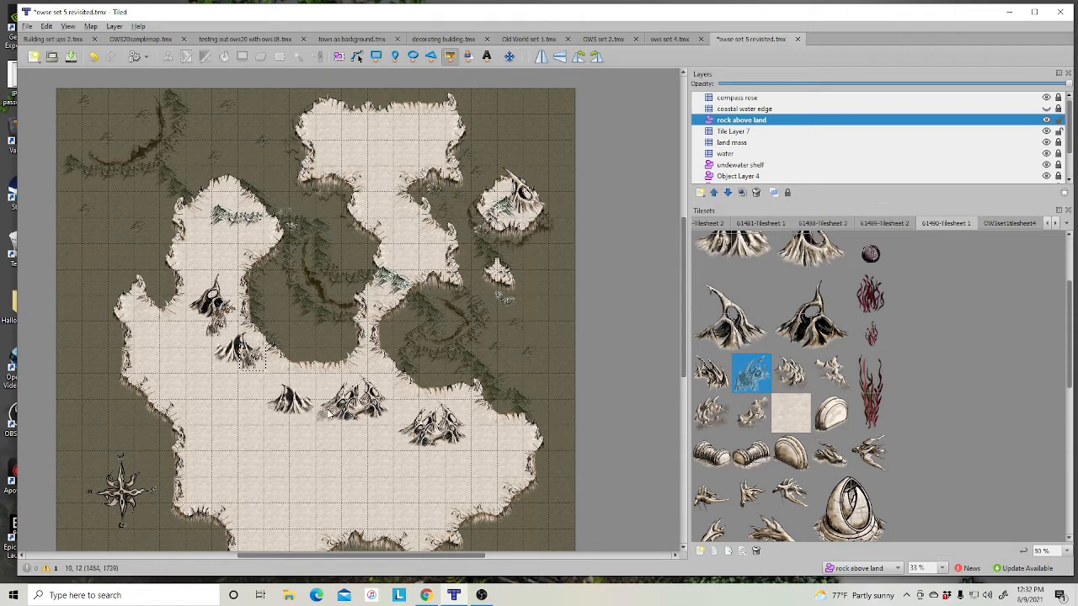
click(318, 397)
click(711, 373)
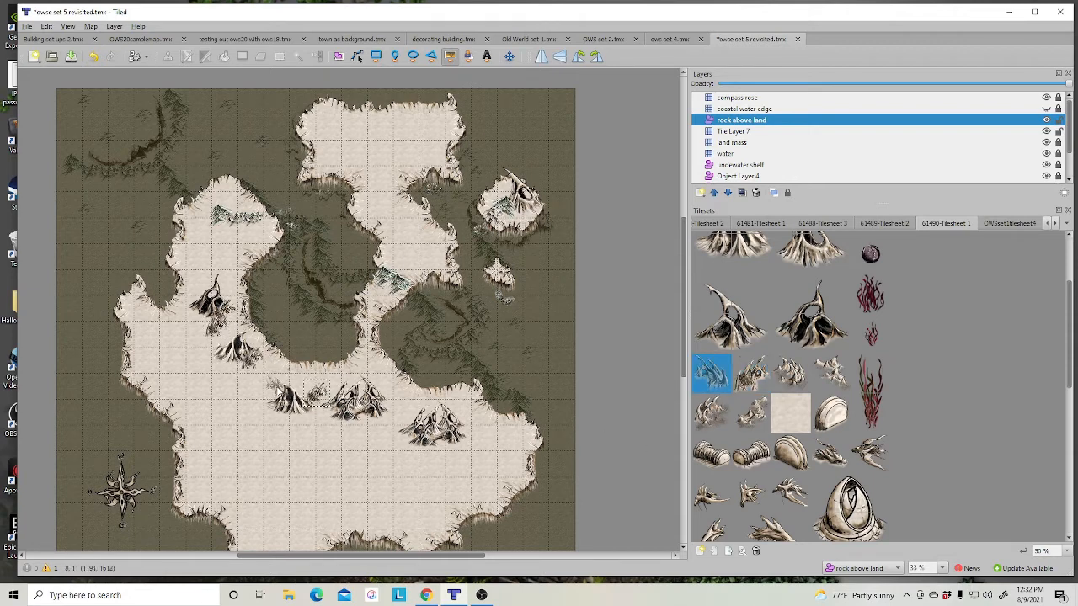
click(228, 360)
Step: Scatter more varied small bone rocks as tile objects beside the western mountains and along the shore south of the inlet
click(790, 377)
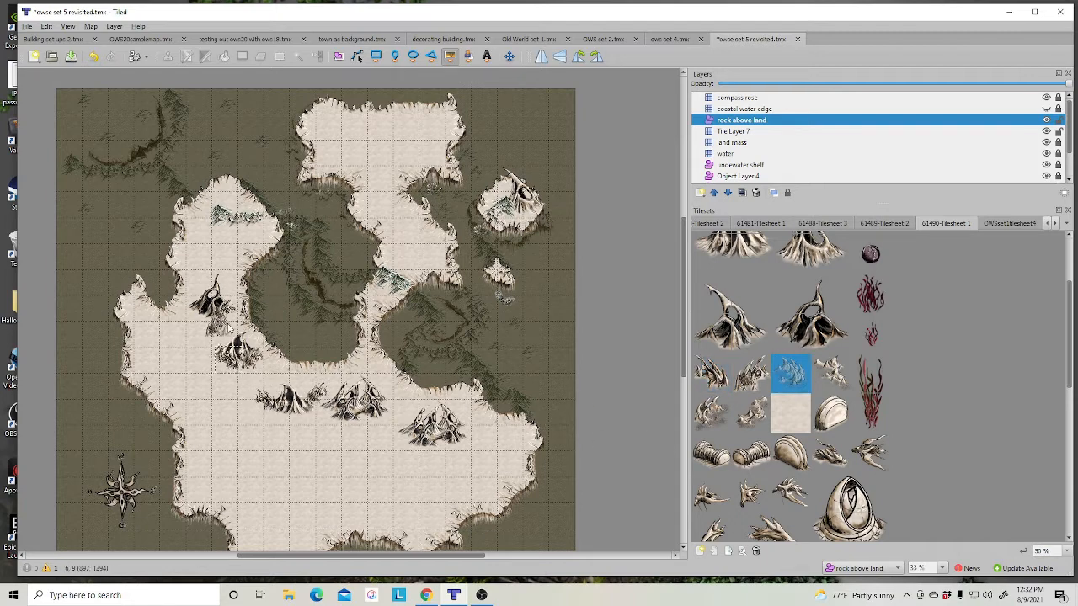
click(183, 325)
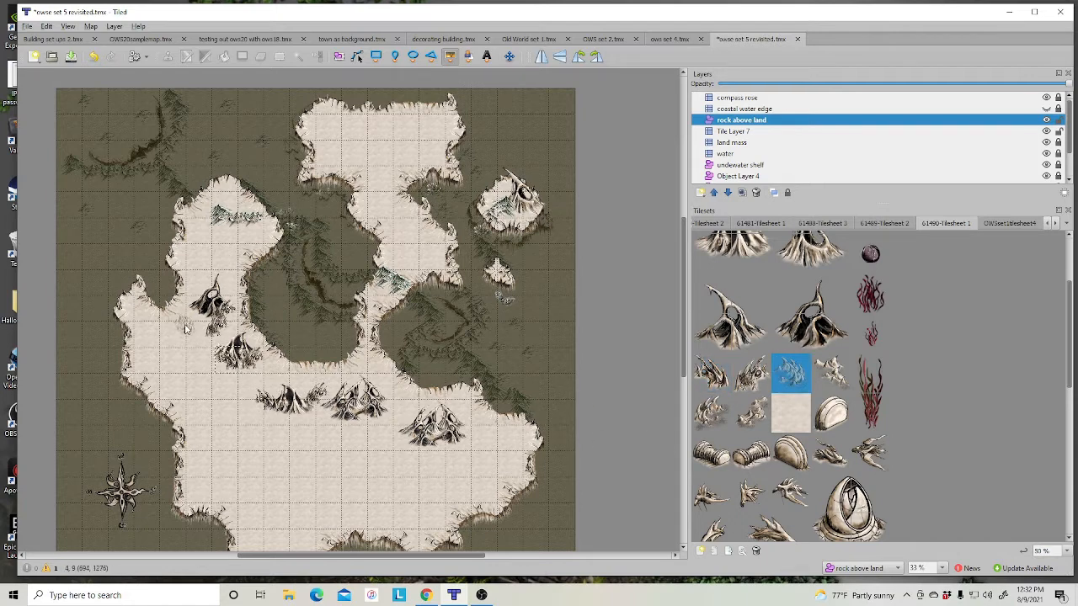
click(829, 376)
click(288, 372)
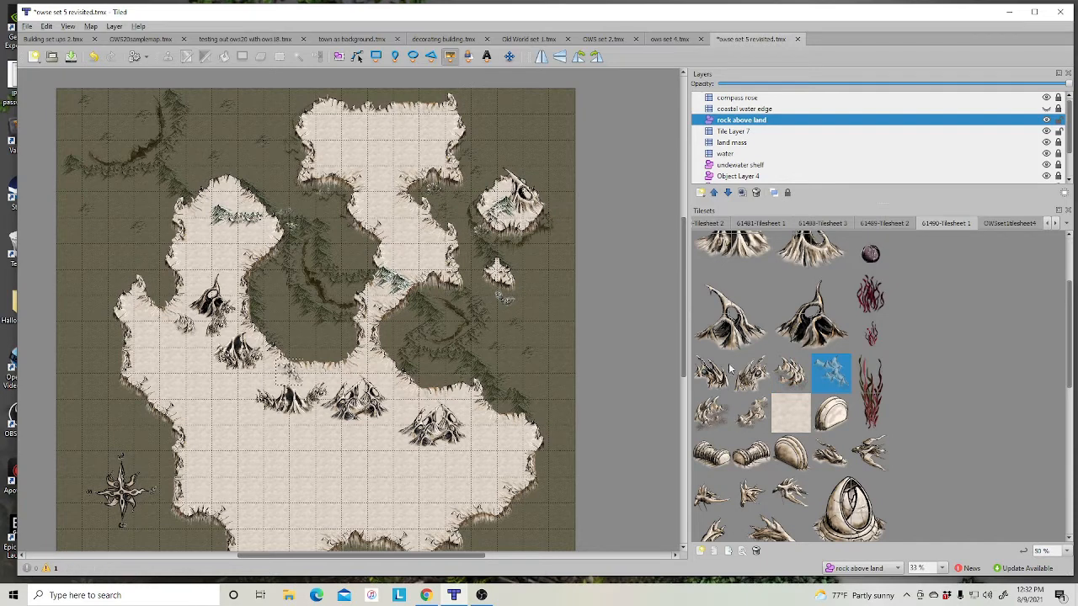
click(790, 378)
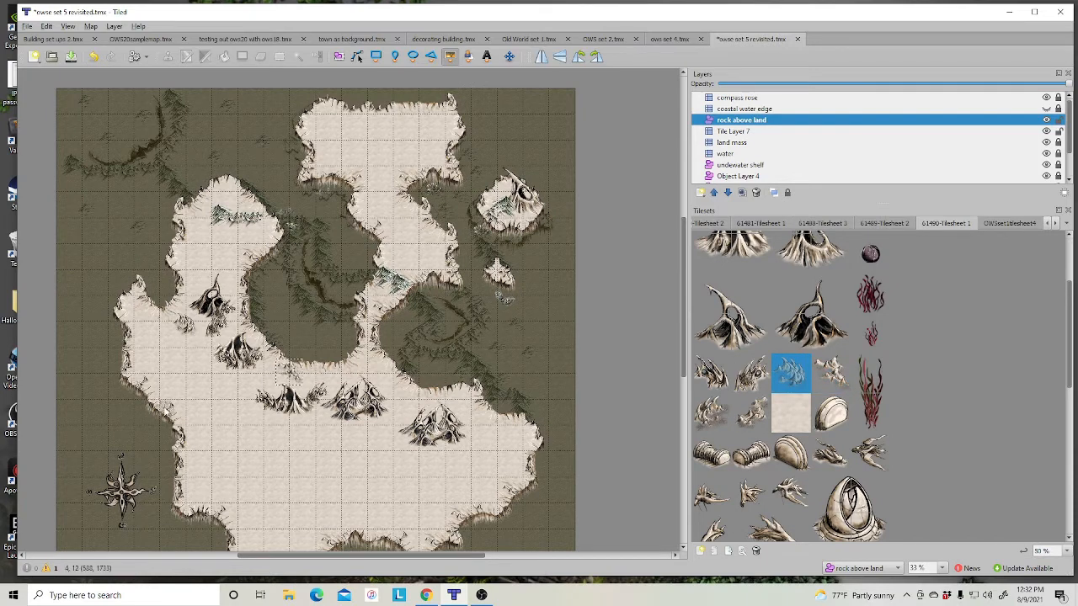
click(212, 356)
click(754, 376)
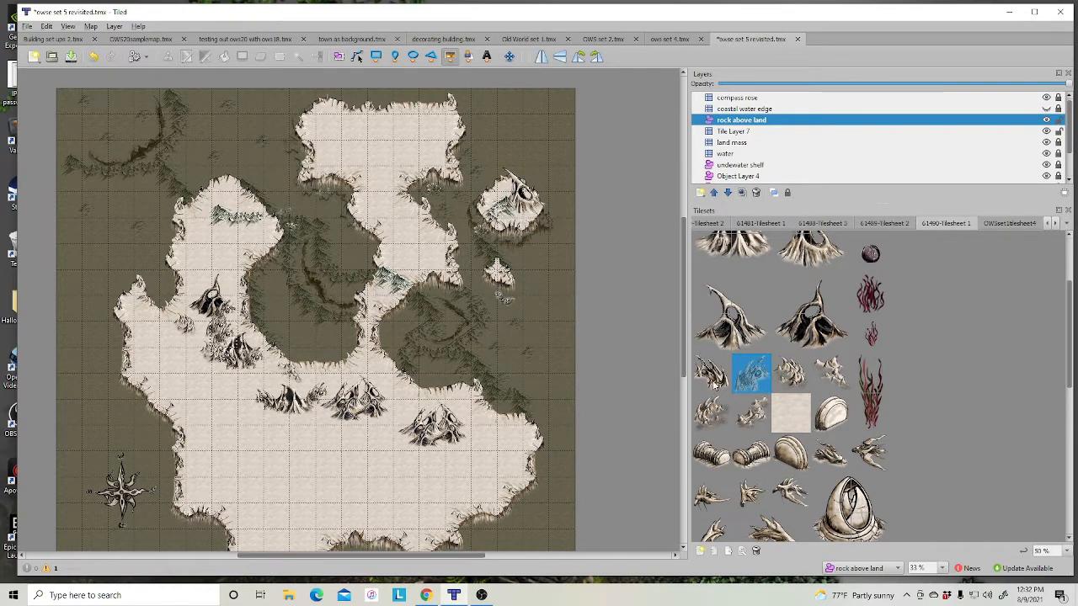
click(713, 414)
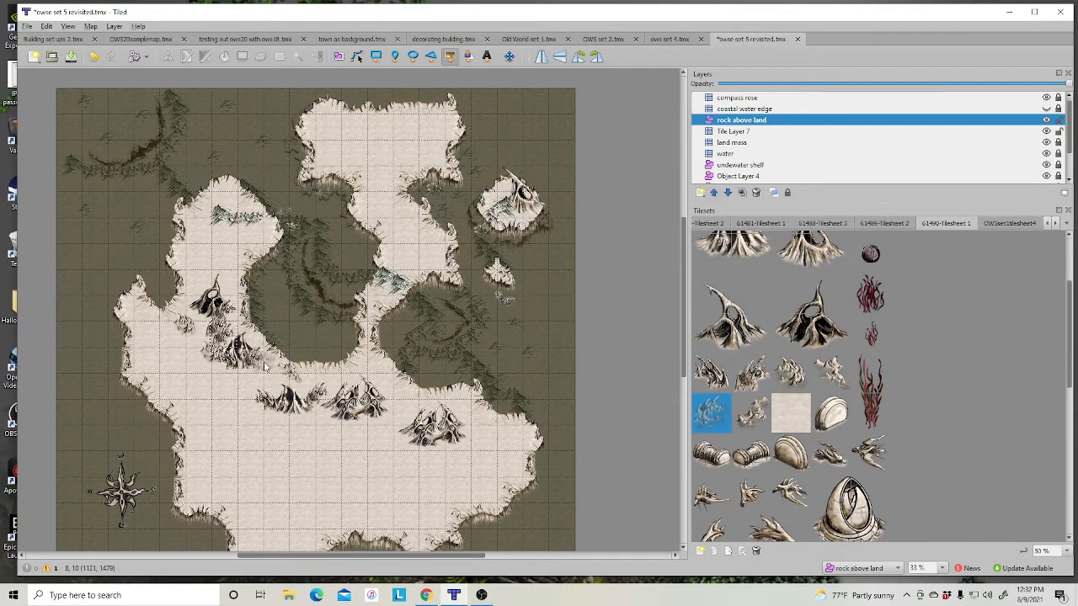
Step: Stamp the large dark orb with bone roots on Tile Layer 7 at the northern edge of the northernmost land area
scroll(808, 463, down, 3)
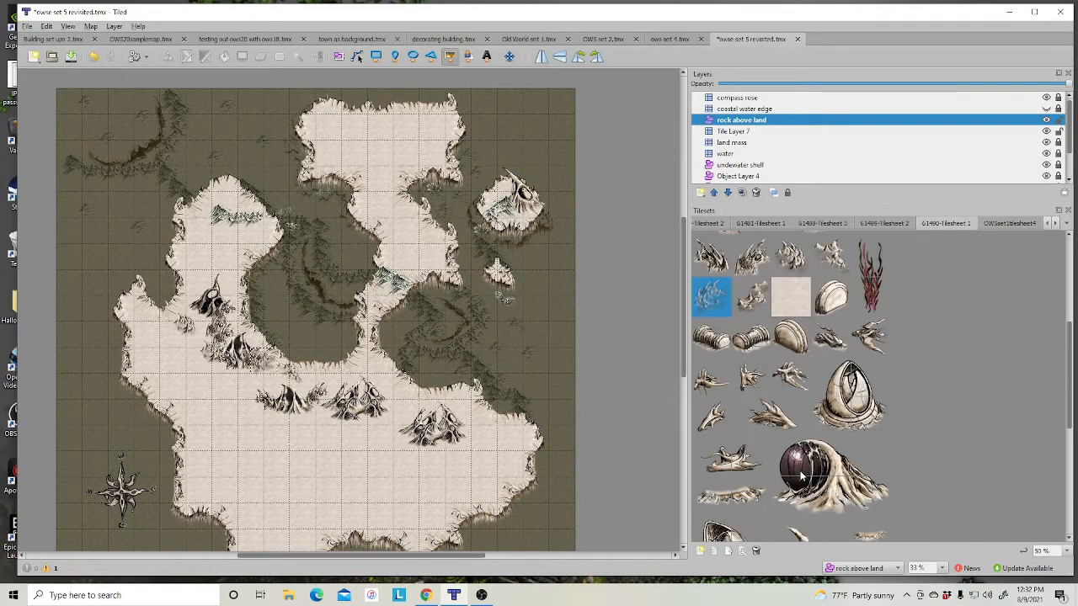
drag(789, 461, 871, 497)
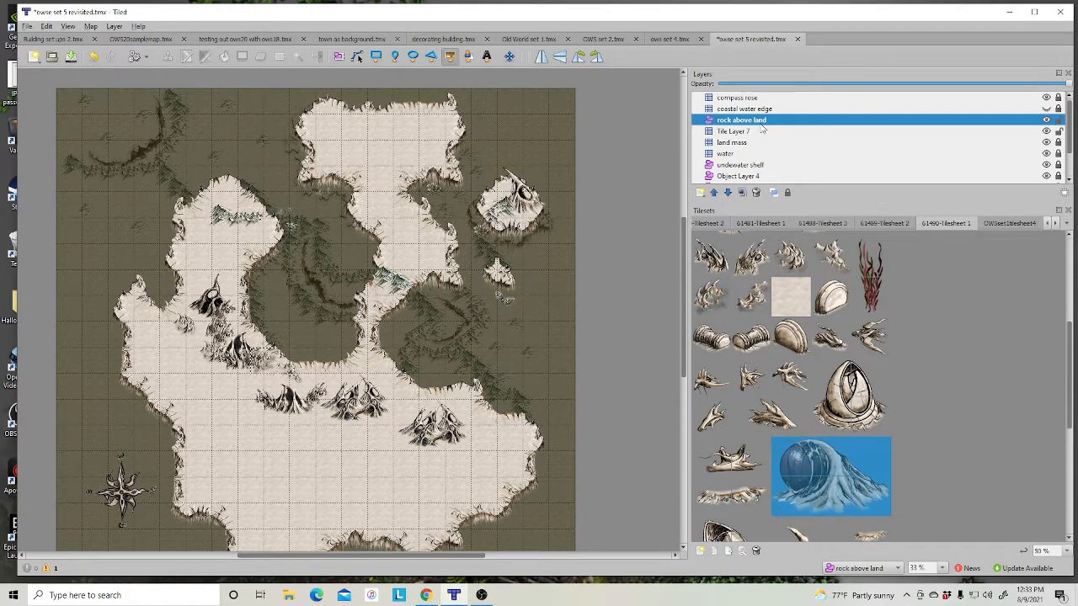
click(732, 132)
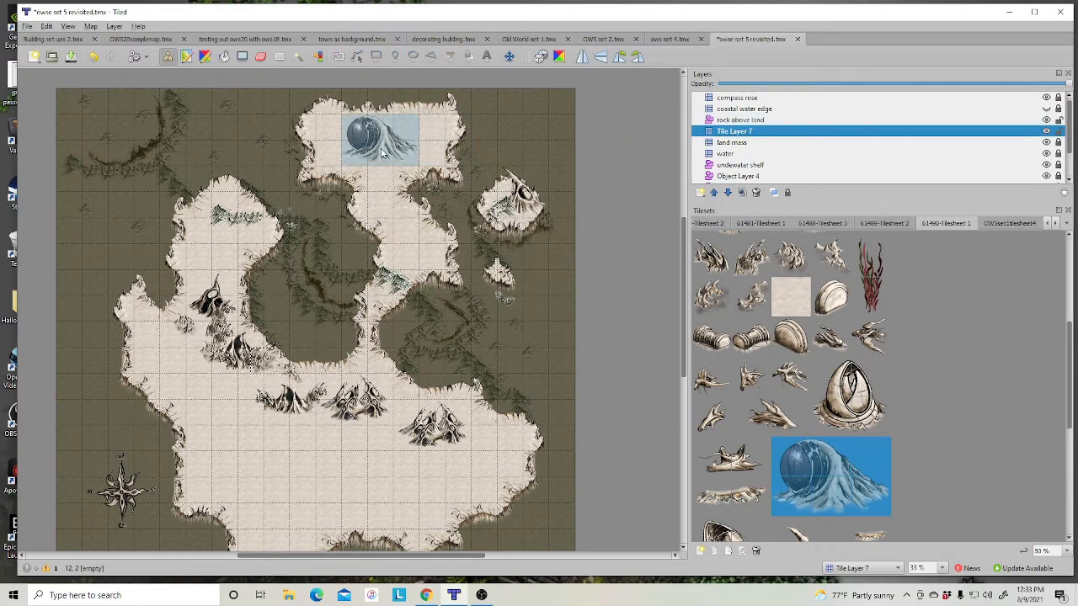
click(395, 143)
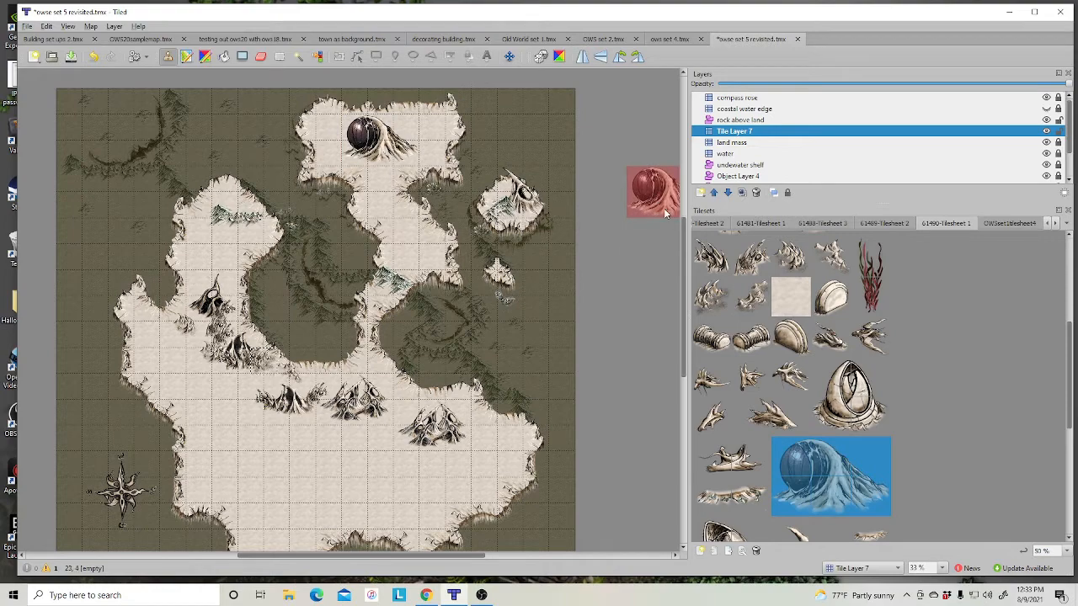
key(ctrl+z)
click(389, 118)
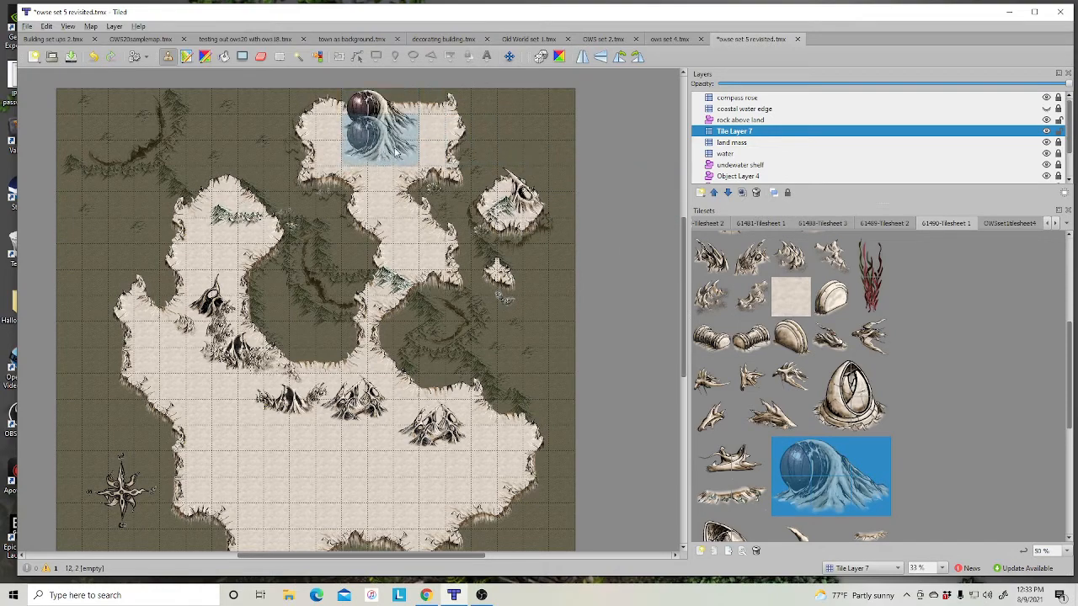
Step: Stamp the ribbed bone arch structure from 61490-Tilesheet 1 on the open southern part of the mainland
scroll(881, 416, down, 3)
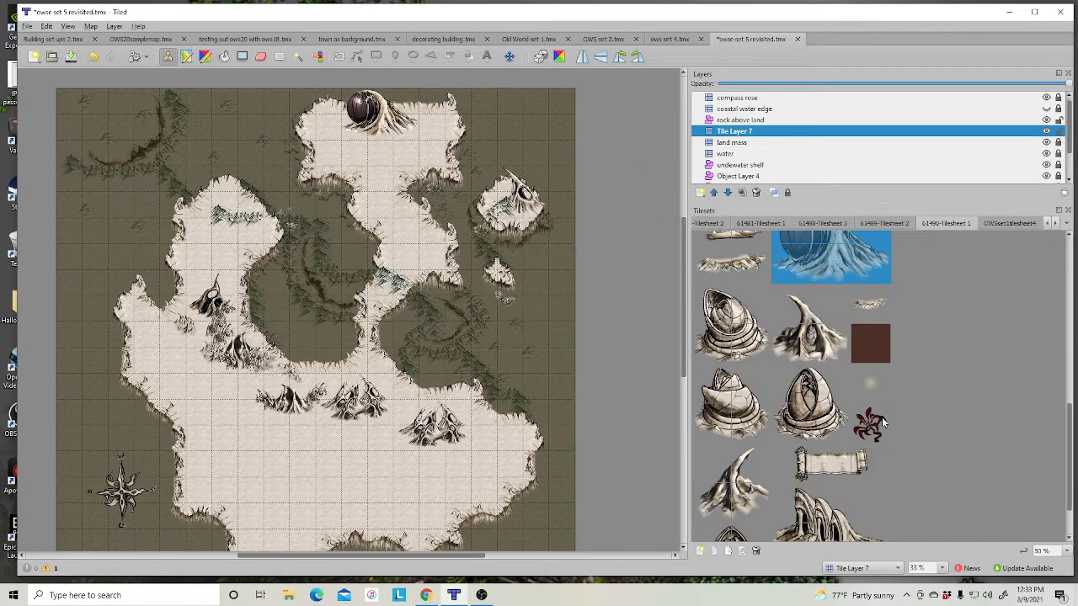
scroll(880, 420, down, 1)
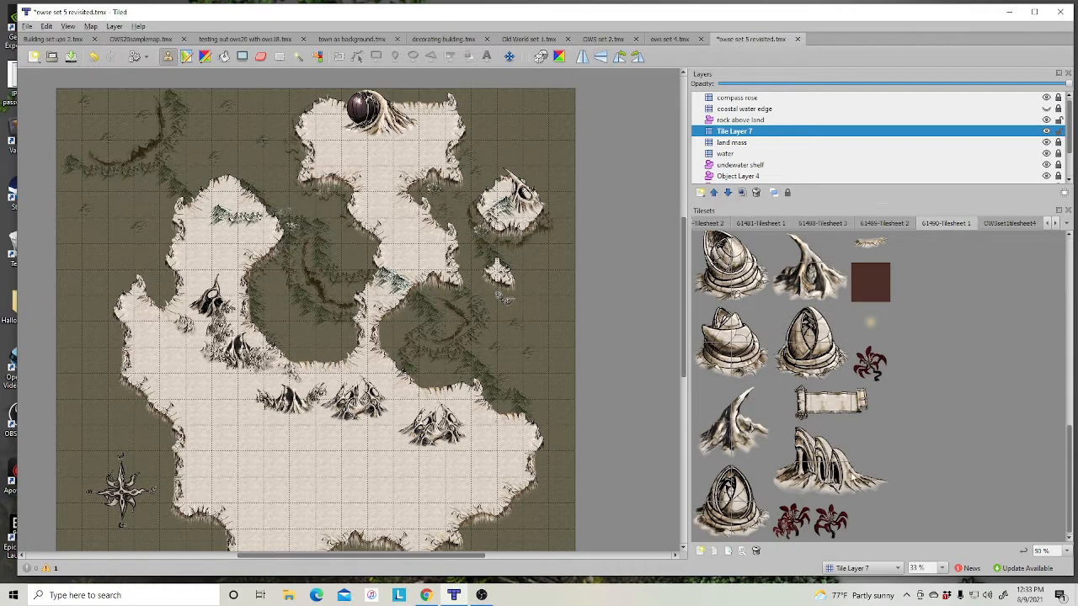
drag(791, 450, 863, 483)
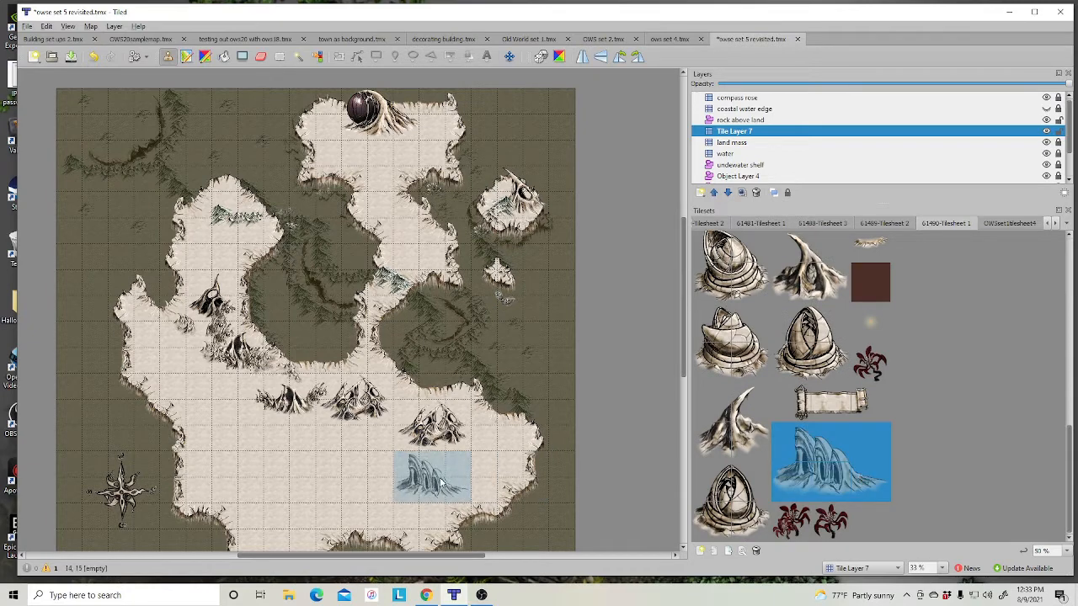
click(292, 482)
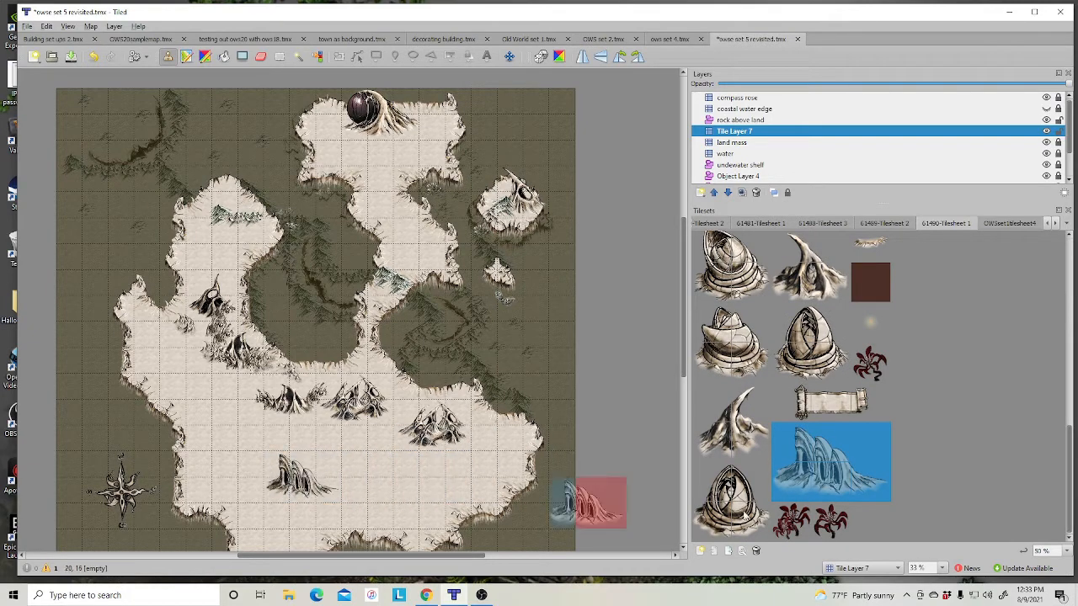
Step: Stamp three different shell domes on the southern mainland: the pointed one centrally, the cracked one to the west and the spiral one to the southeast
click(732, 502)
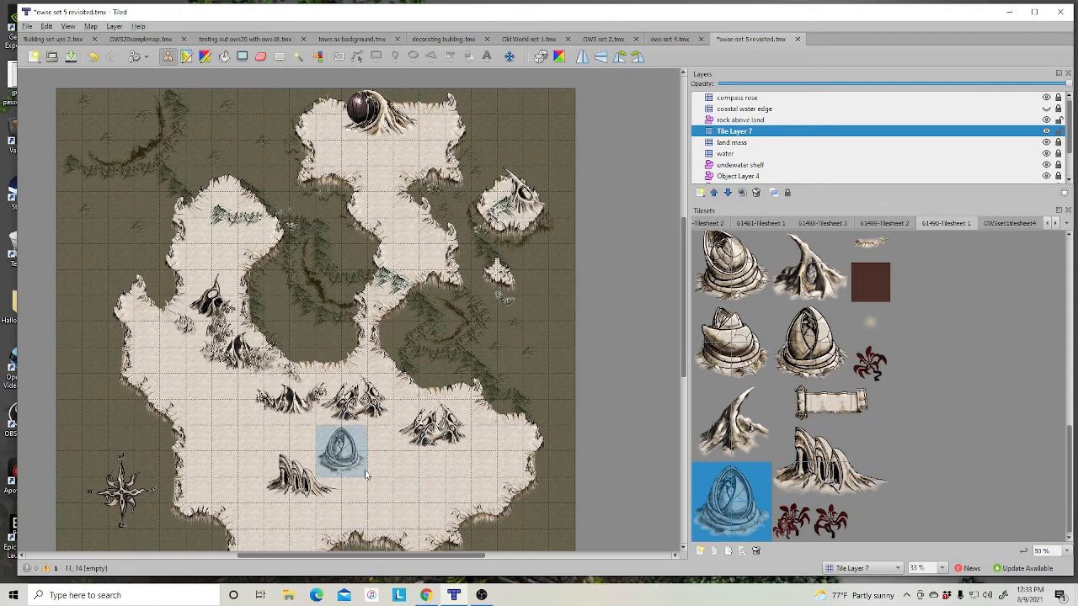
click(326, 473)
click(729, 337)
drag(739, 347, 744, 354)
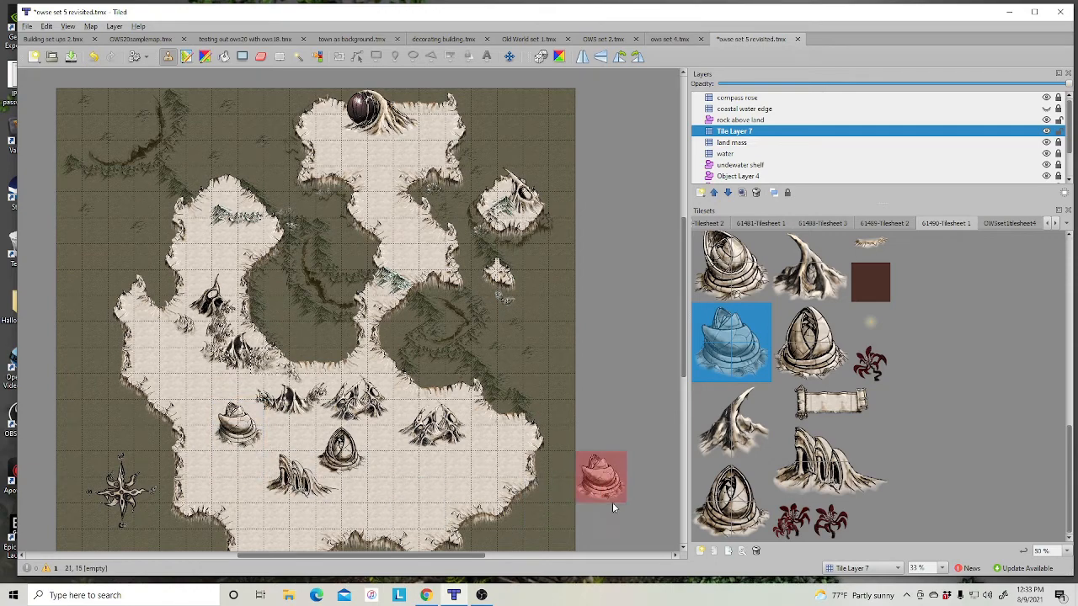
drag(723, 250, 746, 279)
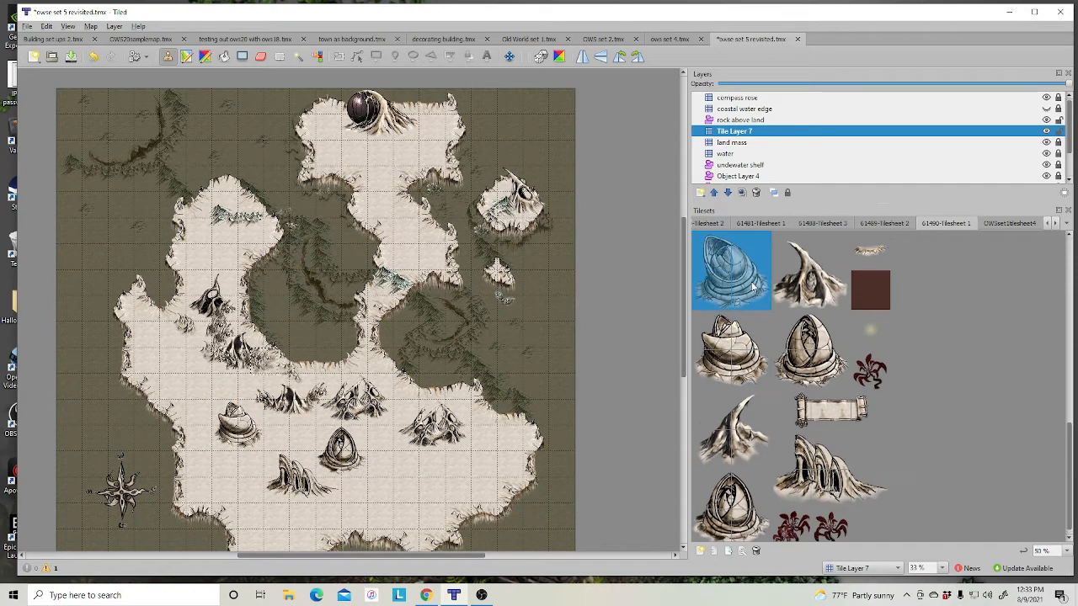
click(431, 513)
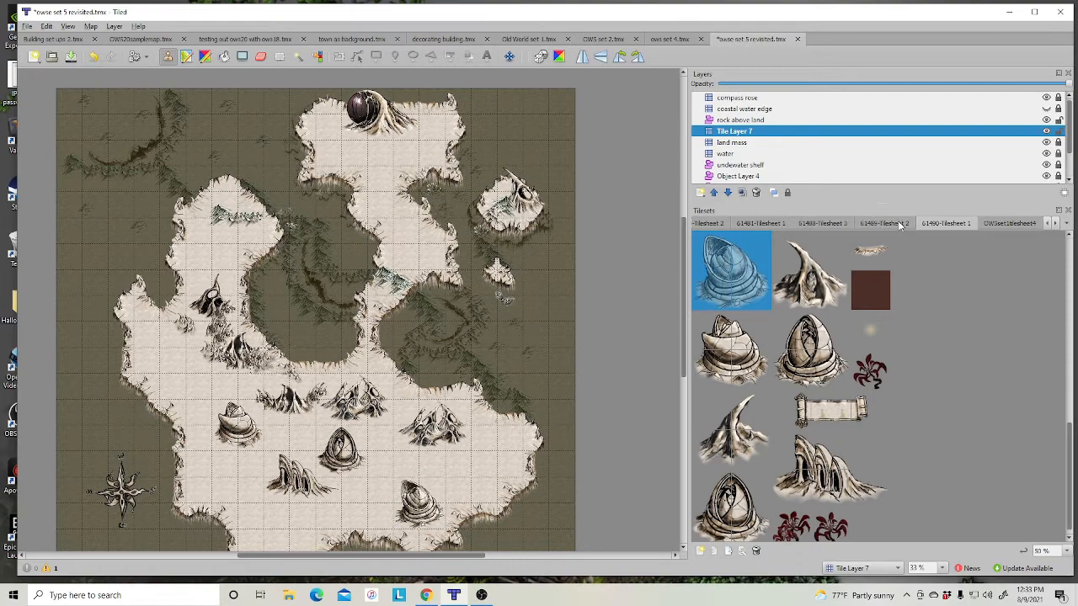
Step: Scatter three kinds of small bone rocks from 61490-Tilesheet 1 around the central and eastern mountain clusters on the rock above land layer
scroll(839, 381, up, 5)
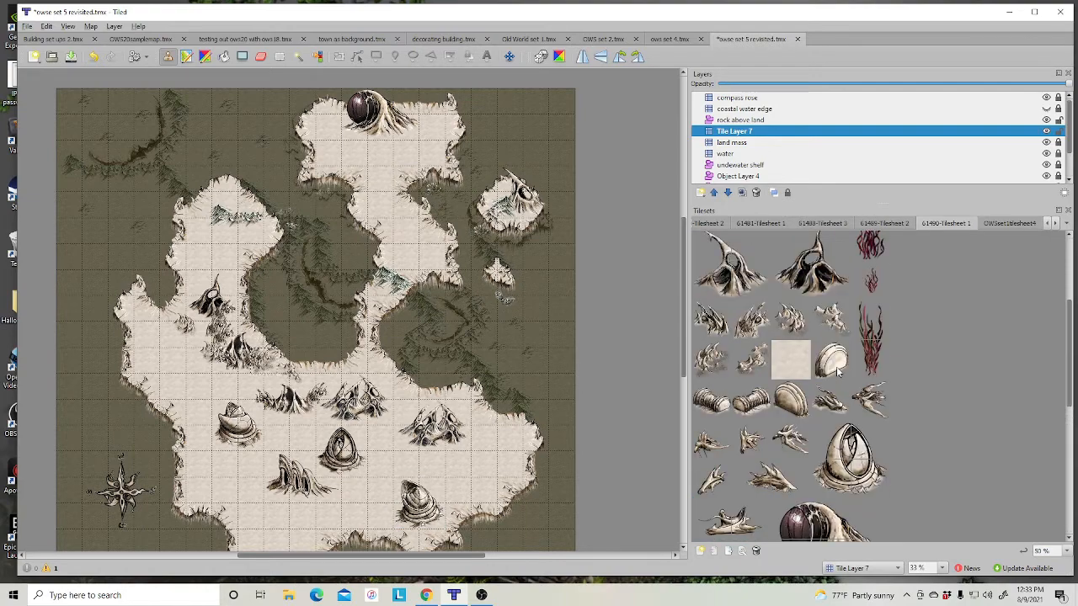
click(790, 334)
click(741, 120)
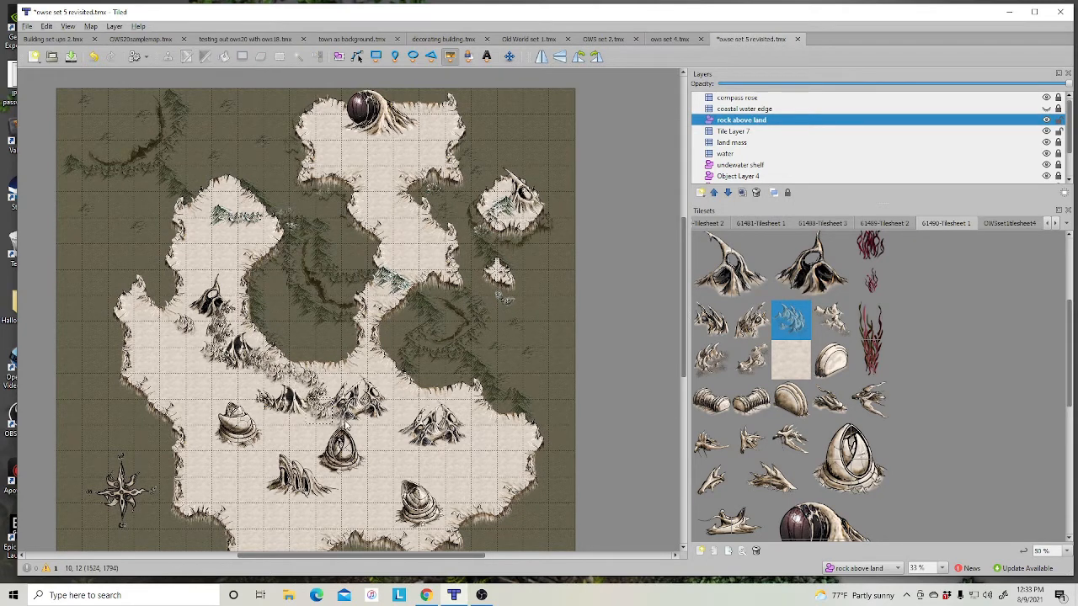
click(363, 417)
click(759, 316)
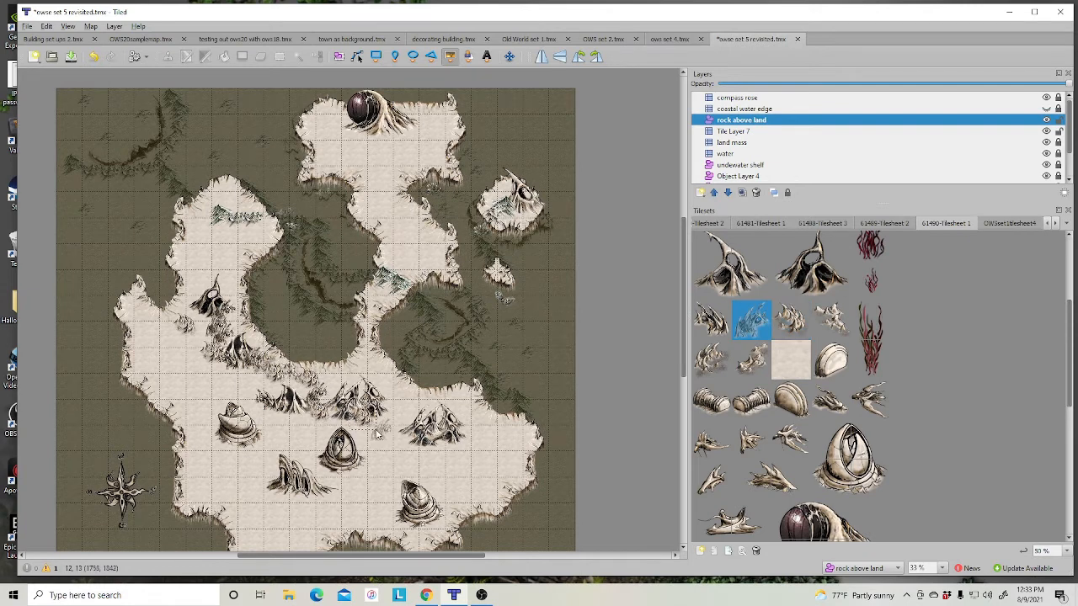
click(471, 441)
click(717, 329)
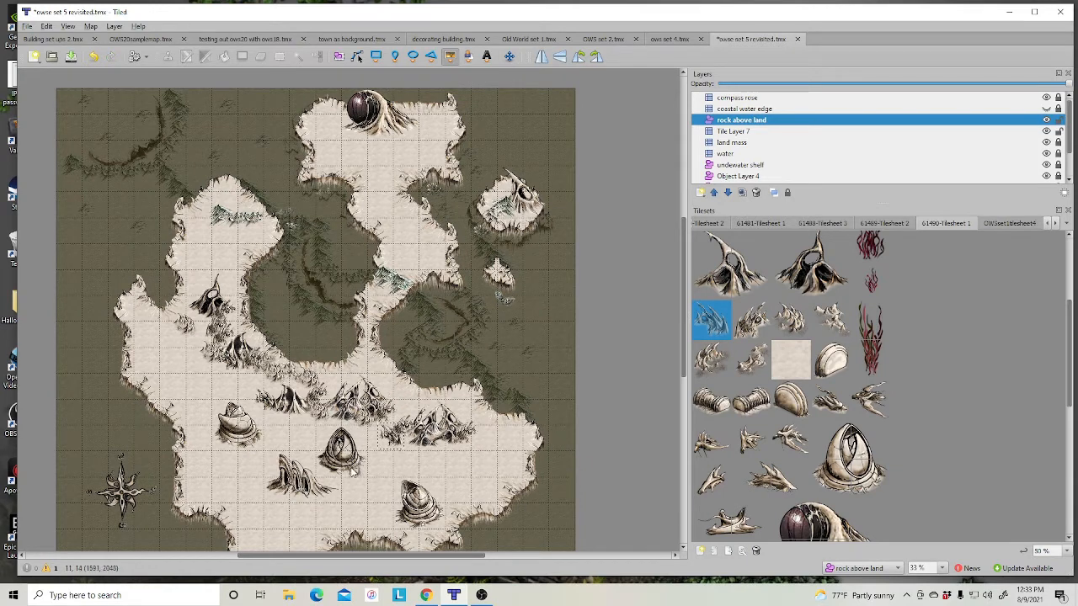
click(477, 439)
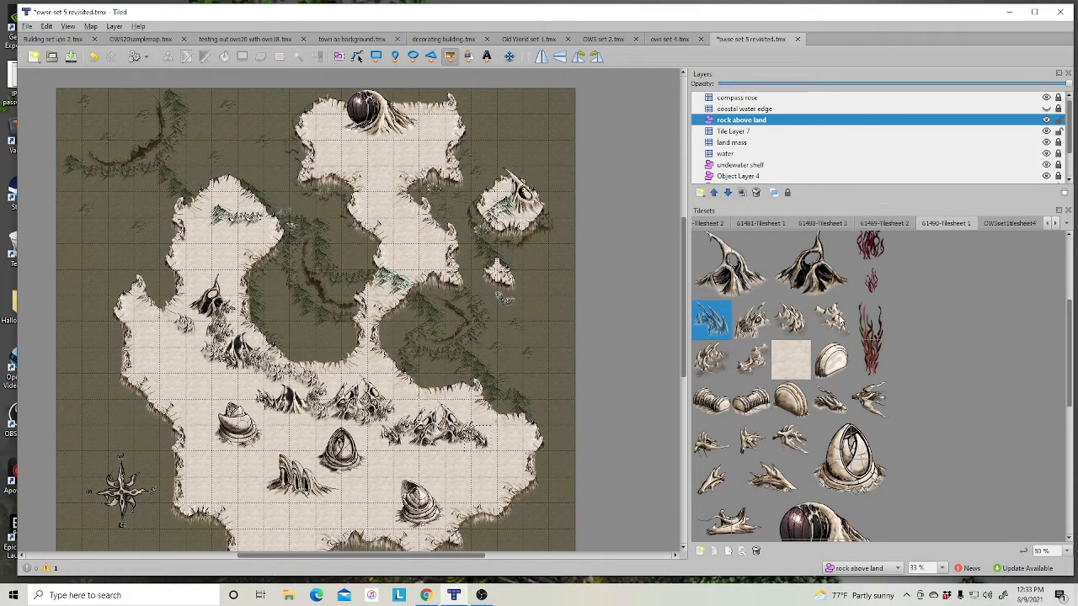
Step: Add varied small bone rocks near the mainland's eastern shore, at the base of the land bridge and around its green ridge
click(840, 317)
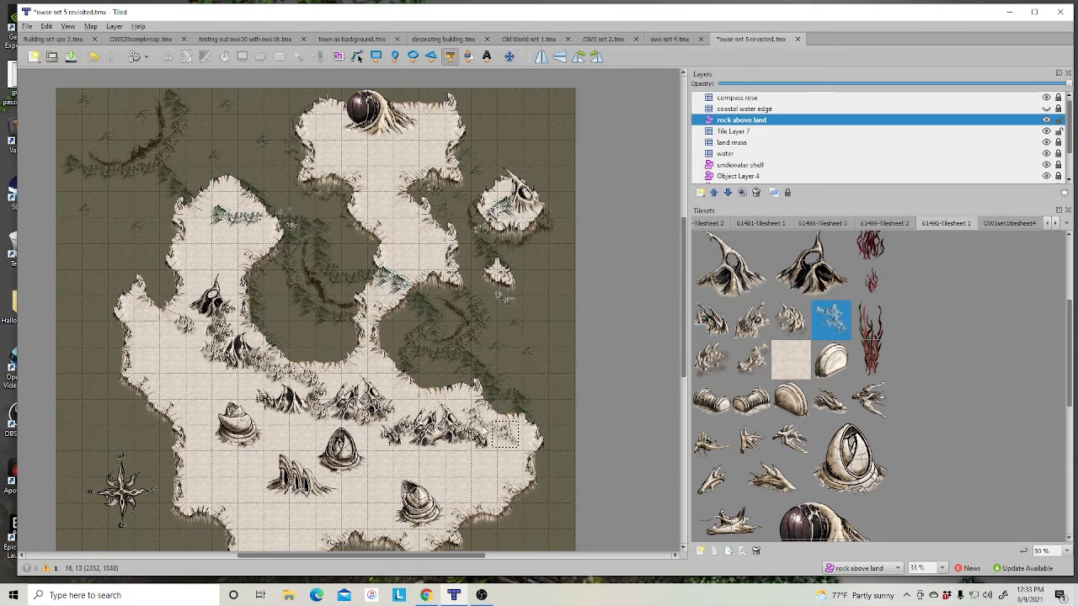
click(753, 362)
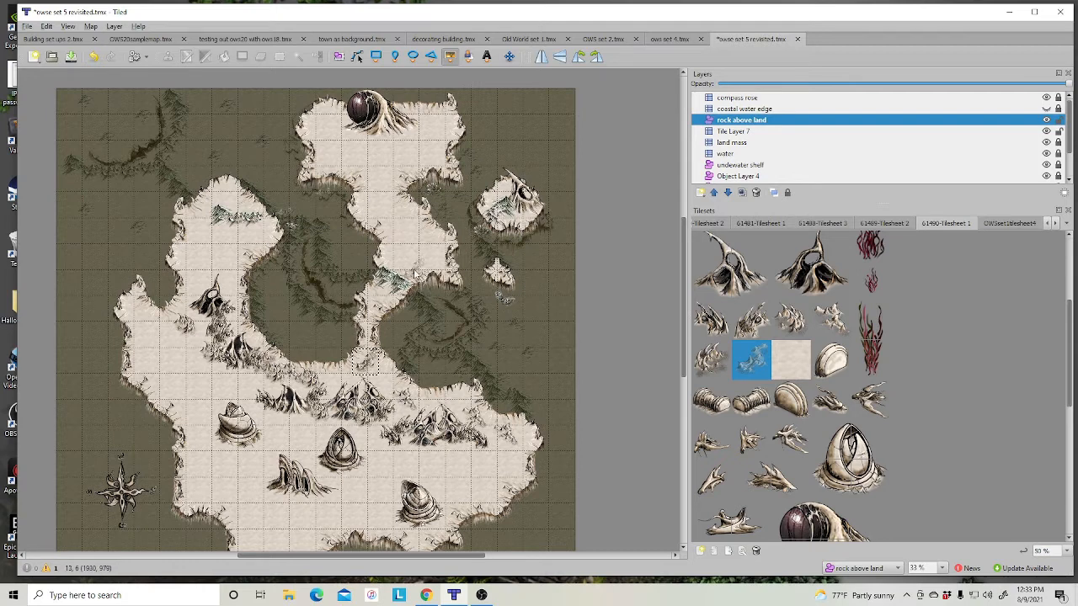
click(834, 322)
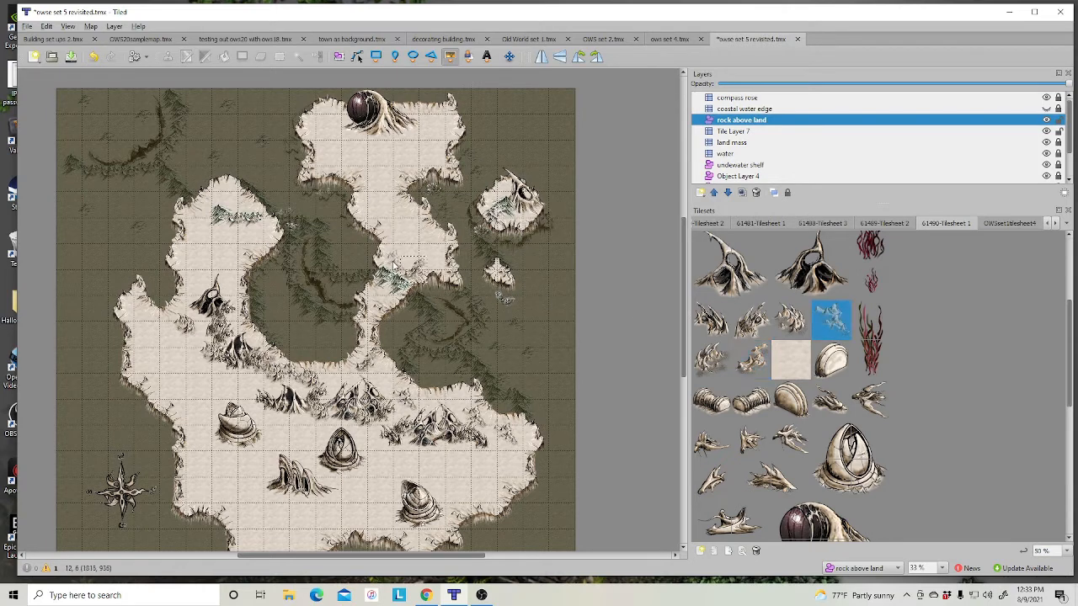
click(799, 329)
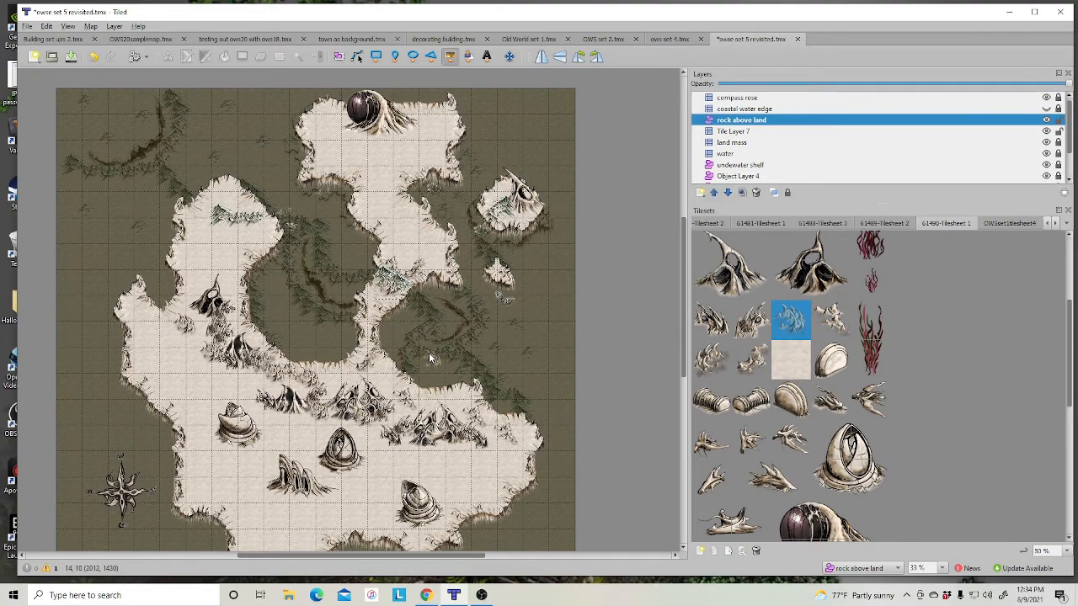
Step: Rename Tile Layer 7 as "points of interest", toggling its visibility to check what it holds
ctrl+scroll(429, 352, up, 1)
ctrl+scroll(429, 357, up, 1)
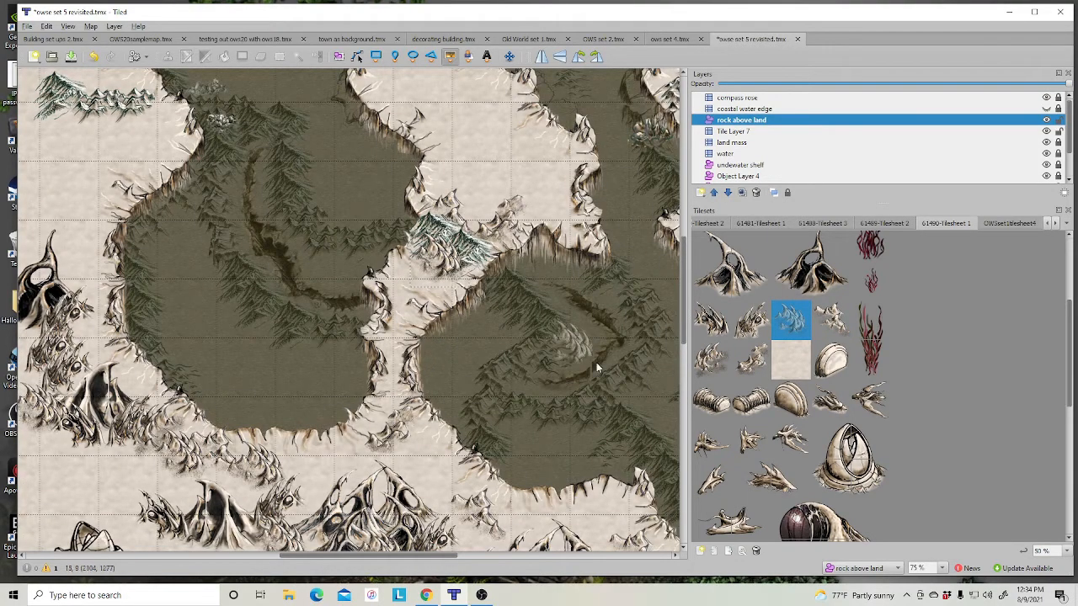
scroll(506, 403, down, 2)
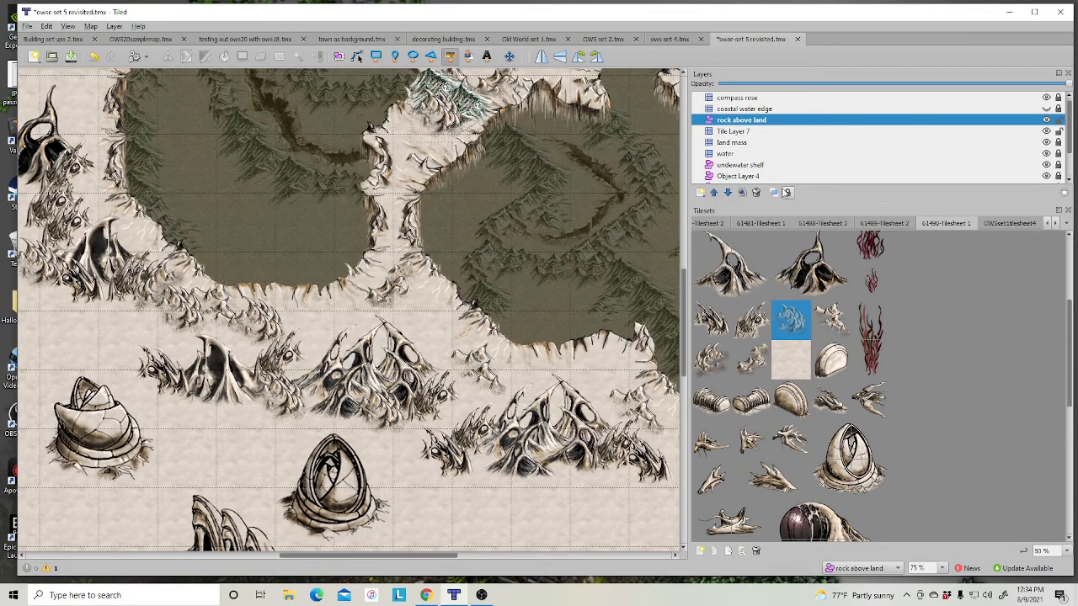
click(735, 132)
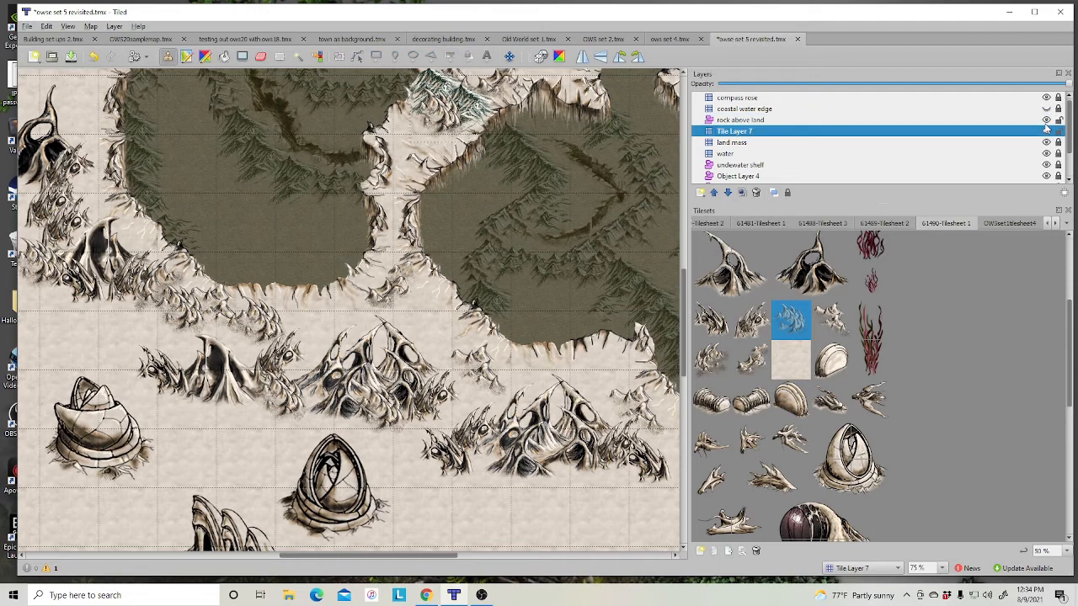
click(1046, 131)
click(1047, 131)
double_click(747, 132)
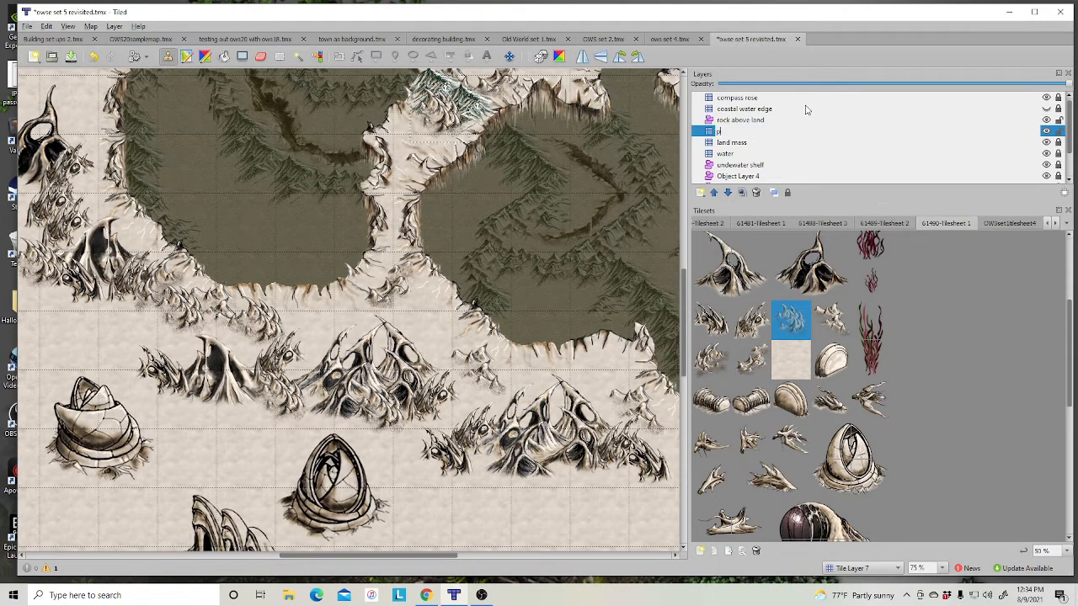
text(points of interest)
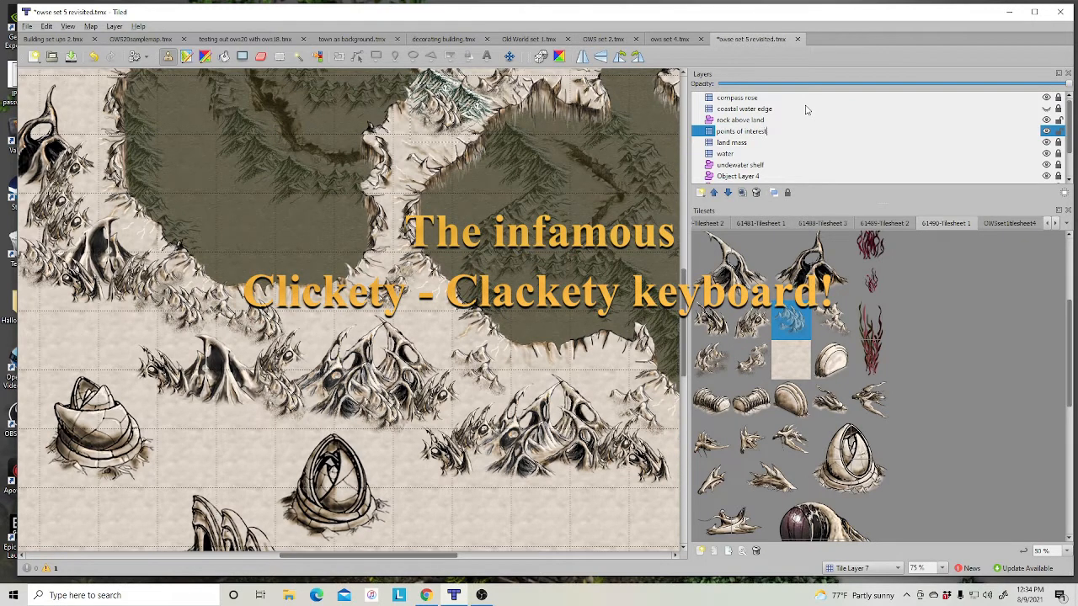
key(Return)
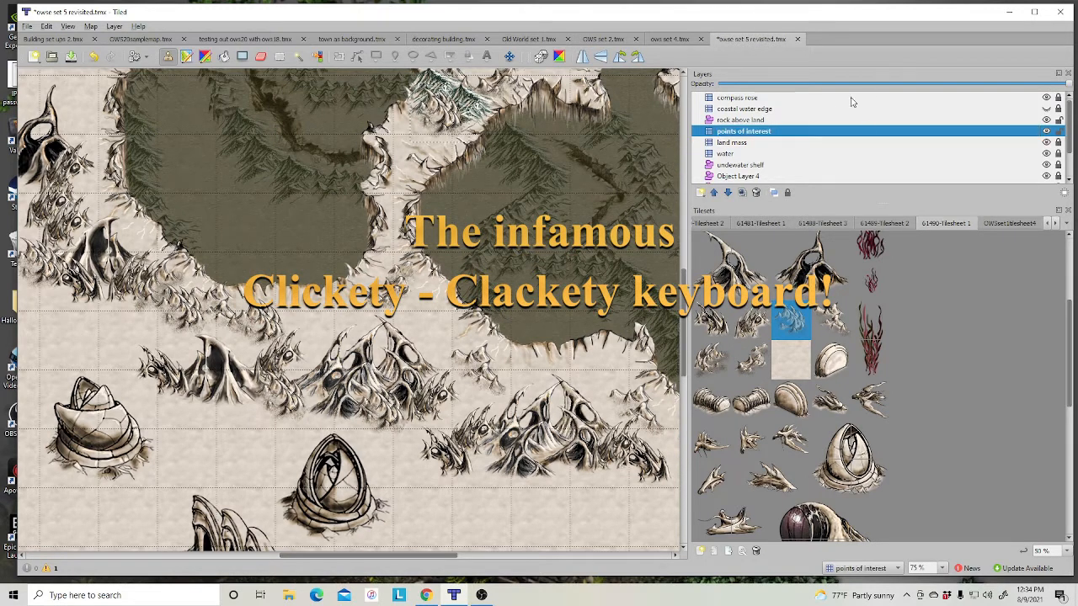
Step: Add a new object layer and move it directly below the points of interest layer
right_click(767, 137)
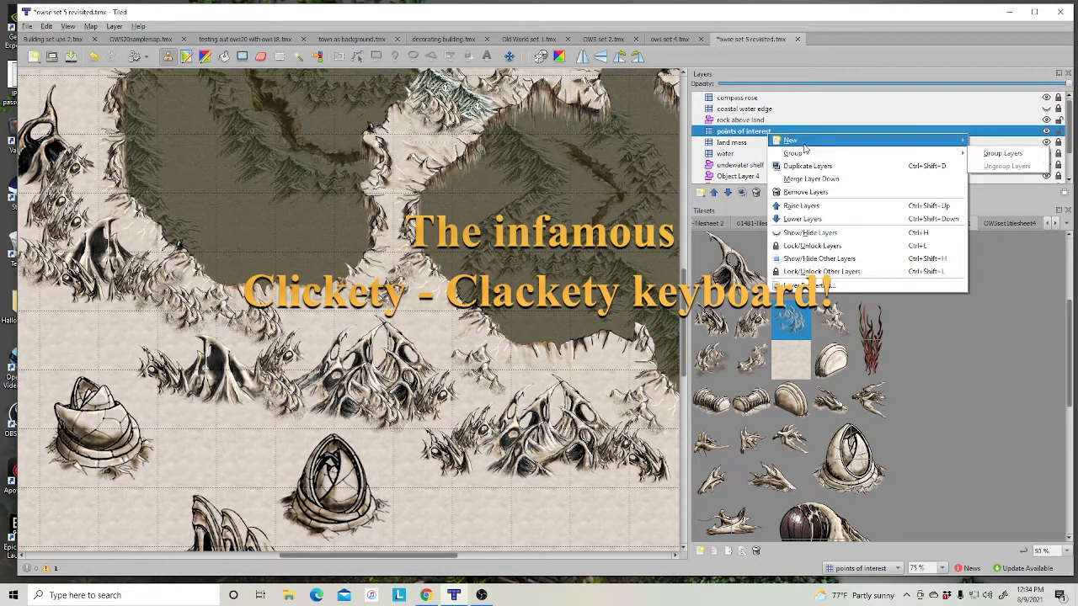
mouse_move(791, 139)
click(649, 153)
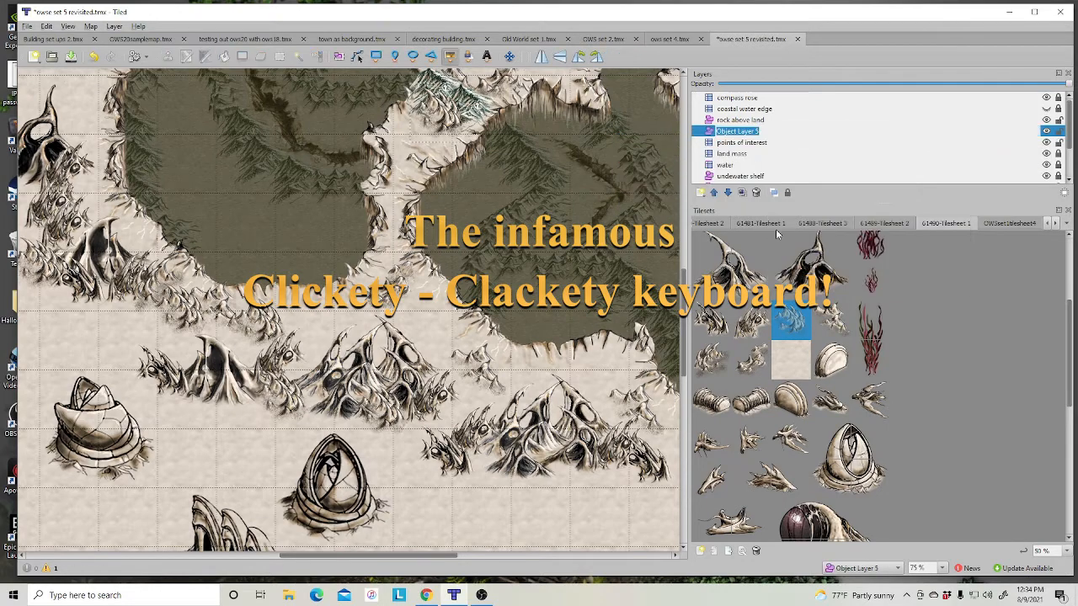
click(729, 193)
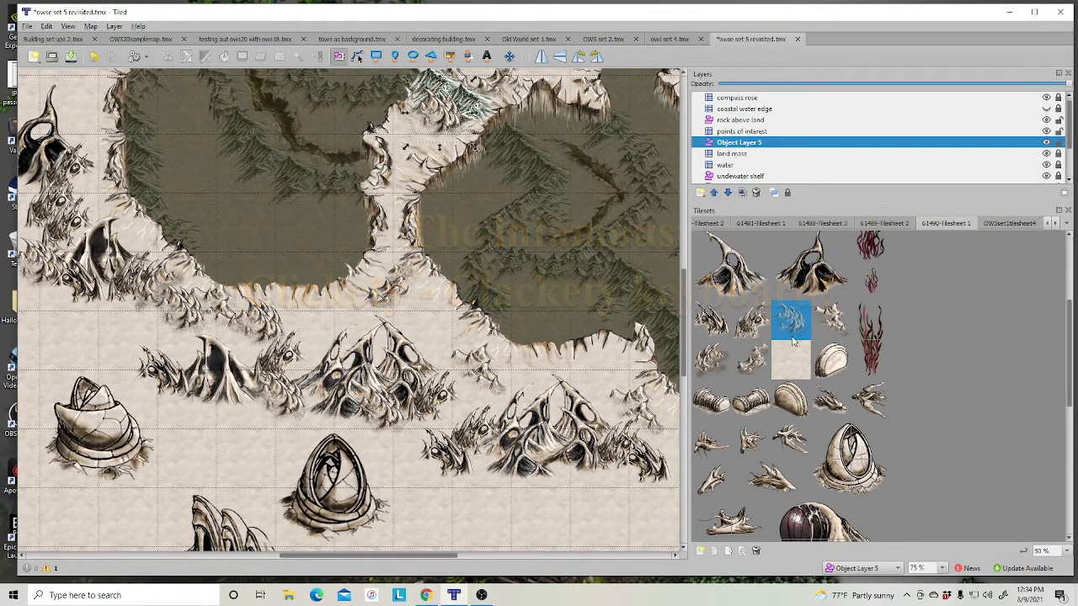
Step: Insert two kinds of small bone rocks as tile objects on Object Layer 5, behind the central and eastern mountain clusters
click(754, 362)
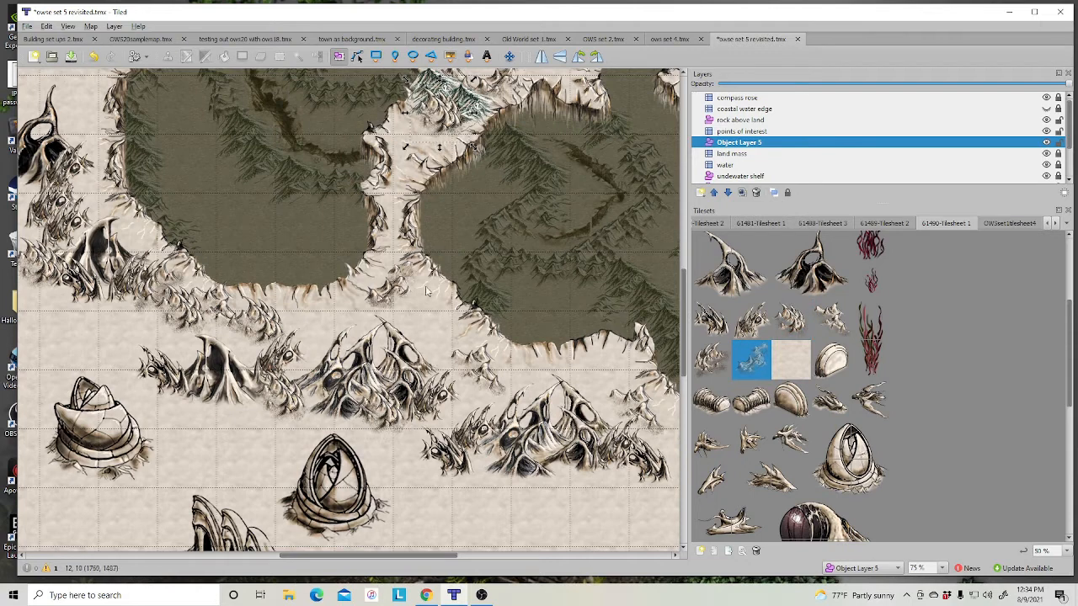
click(448, 56)
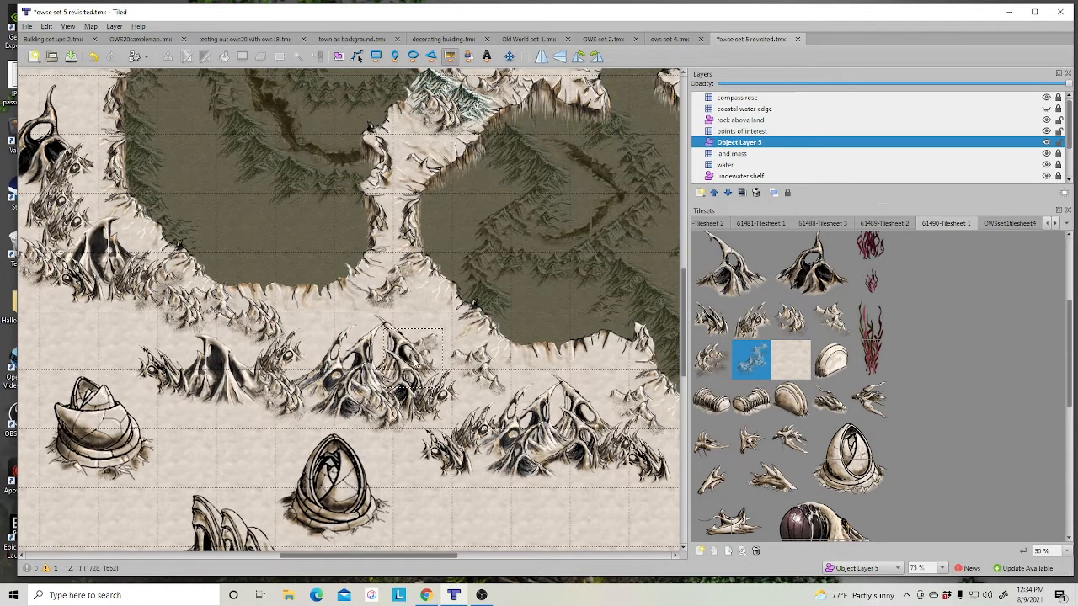
click(833, 318)
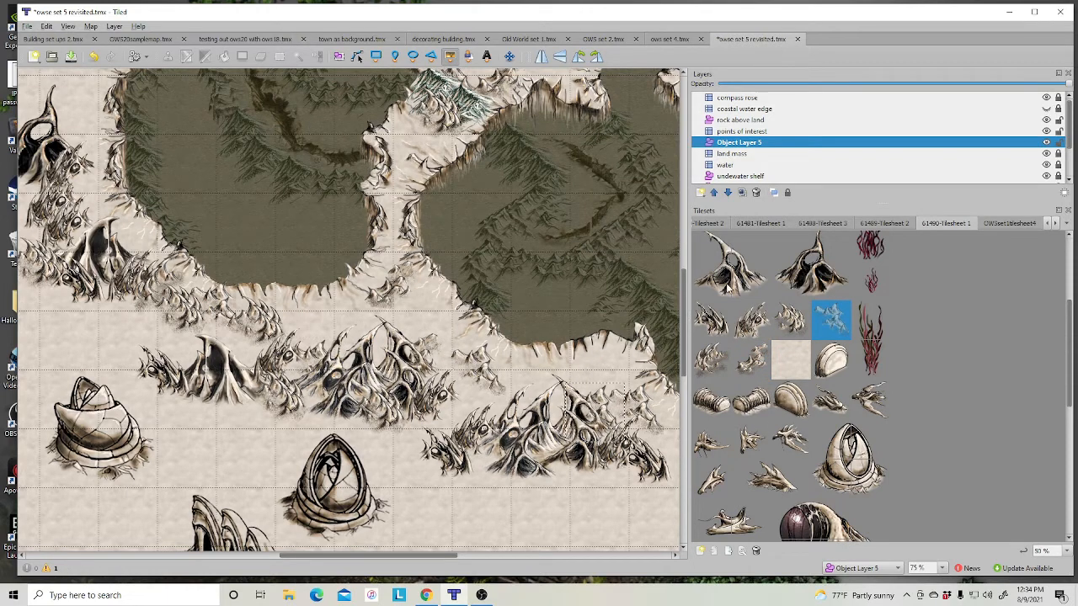
click(756, 362)
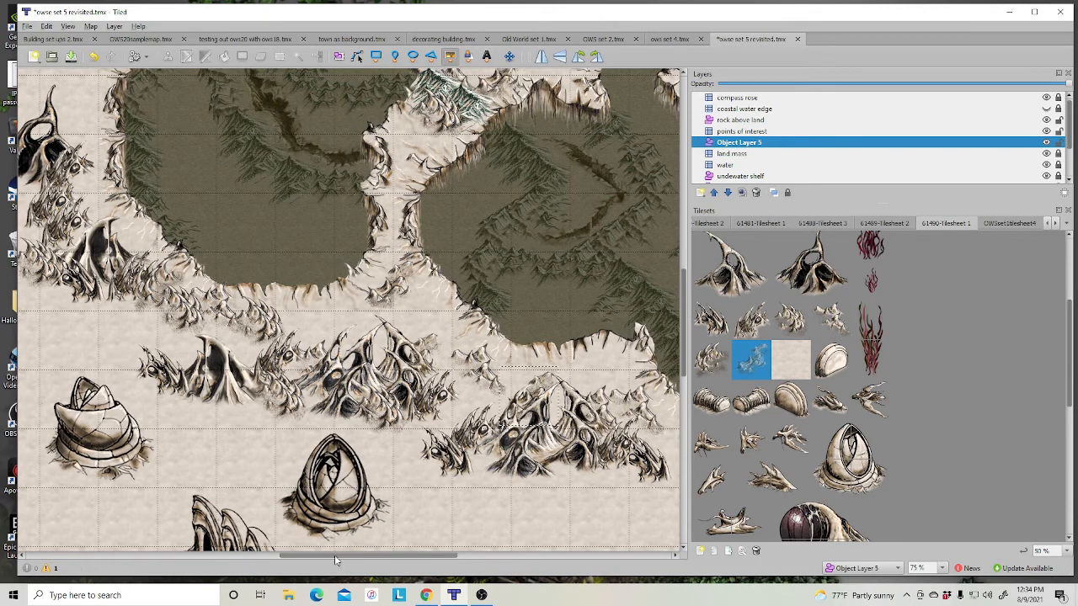
Step: Place small bone rocks of two kinds behind the westernmost horned mountain on Object Layer 5
drag(334, 555, 297, 555)
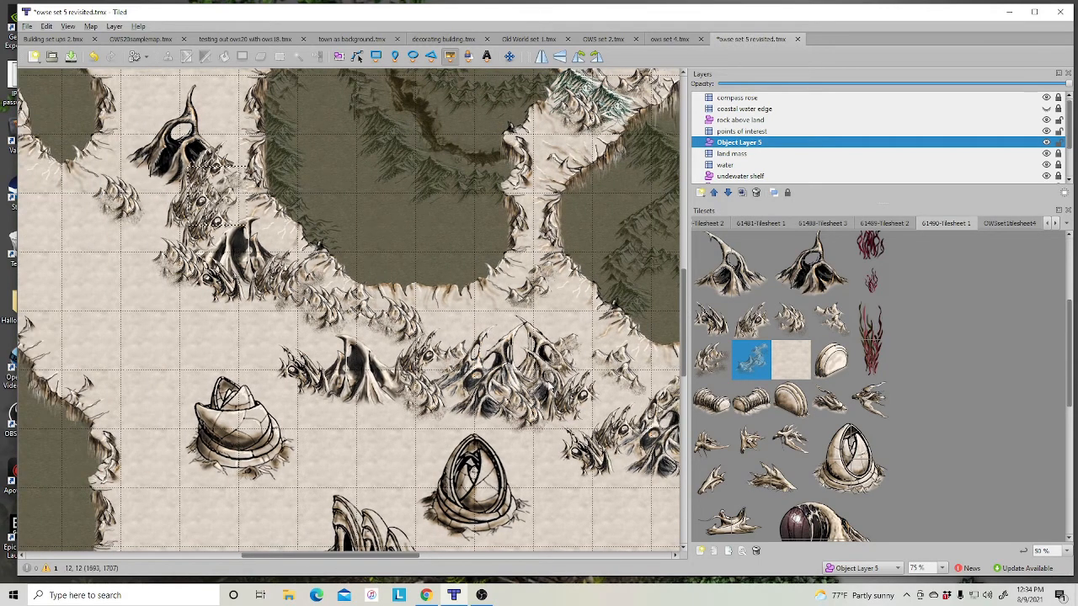
scroll(233, 211, up, 2)
click(211, 196)
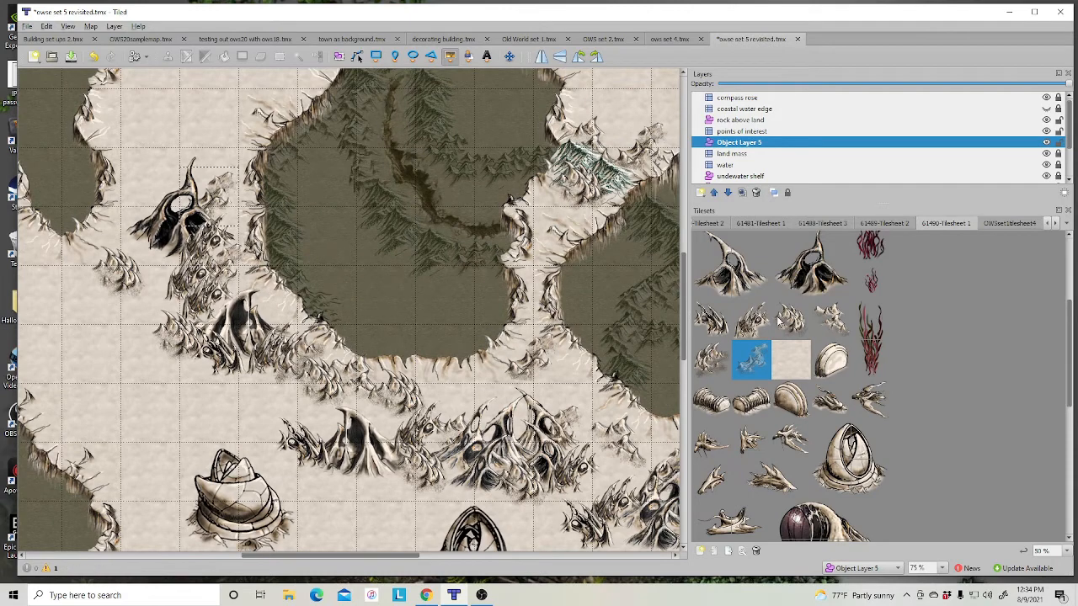
click(821, 324)
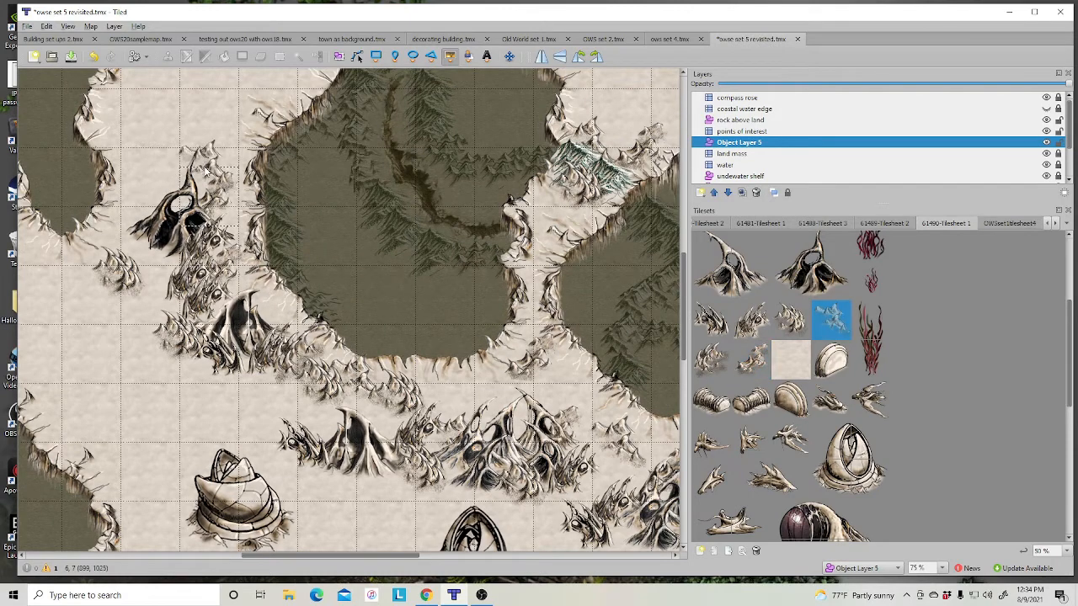
Step: Pick the ribbed tube tile and try placing it southeast of the central pointed dome, testing Object Layer 5 and rock above land
scroll(796, 420, up, 2)
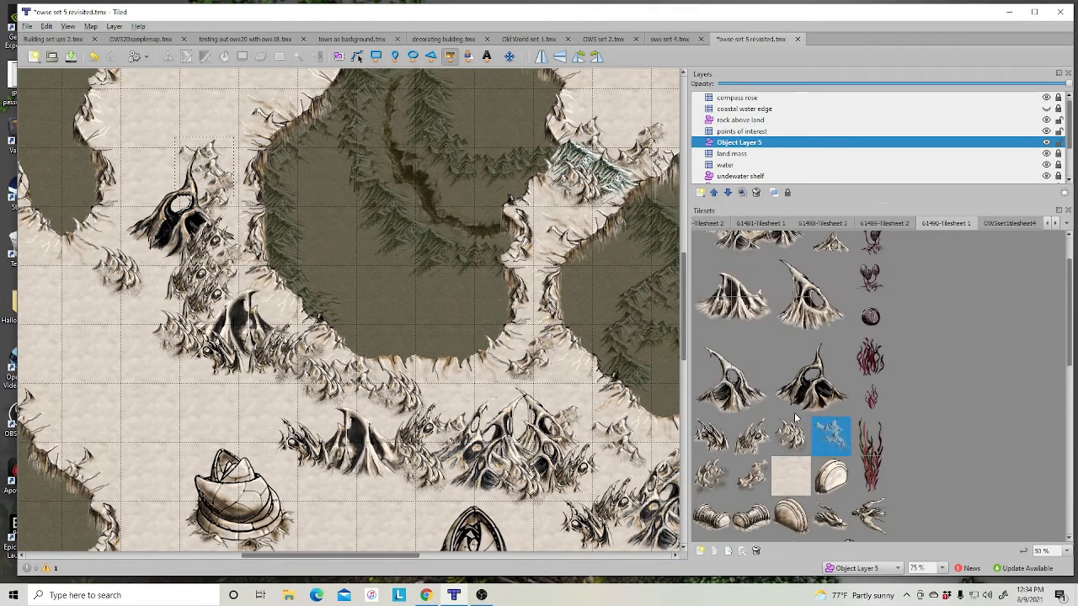
scroll(796, 418, down, 2)
click(712, 401)
scroll(528, 409, down, 5)
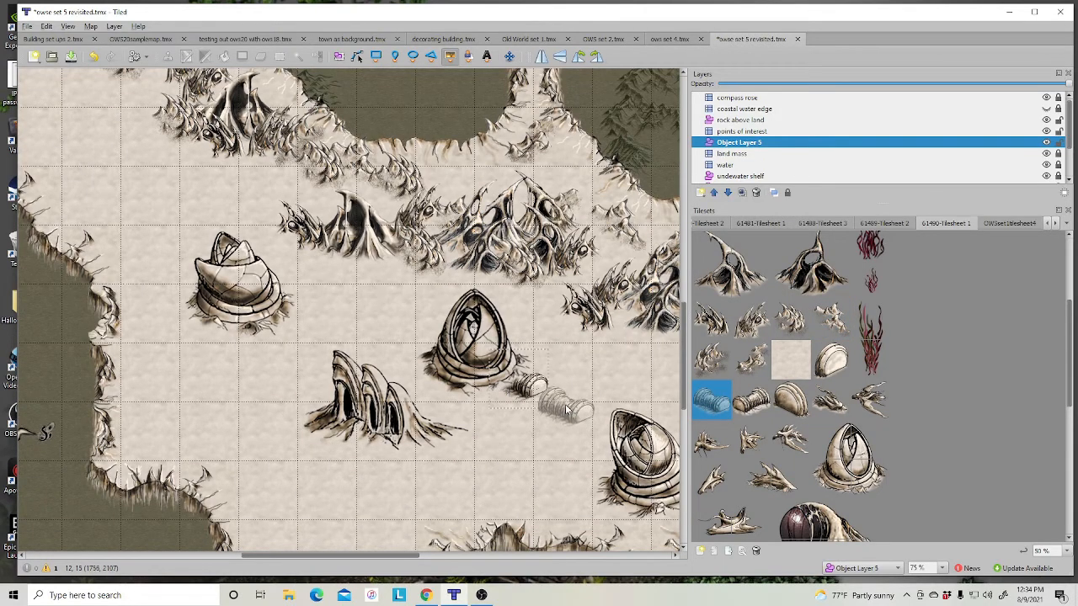
click(740, 120)
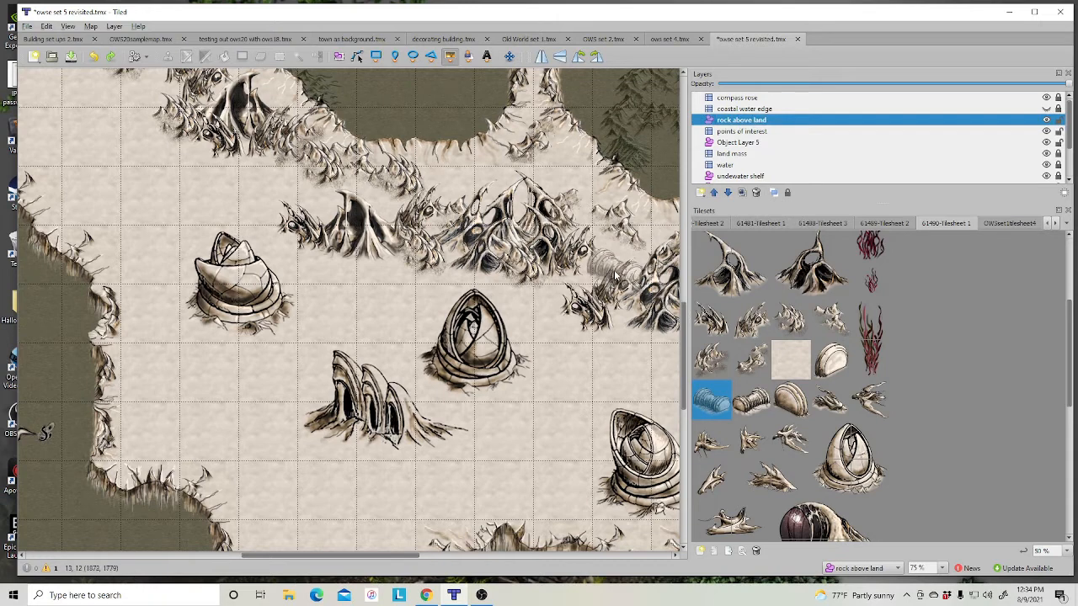
Step: Add an object layer directly above the points of interest layer and name it "pooint of interest2"
click(741, 132)
right_click(740, 132)
mouse_move(767, 137)
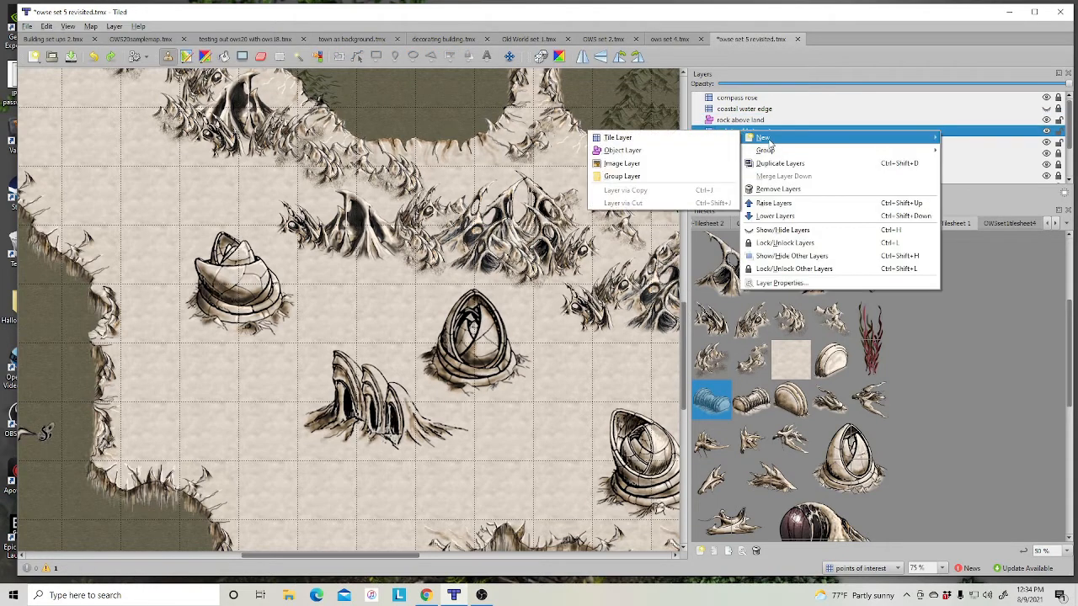
click(635, 152)
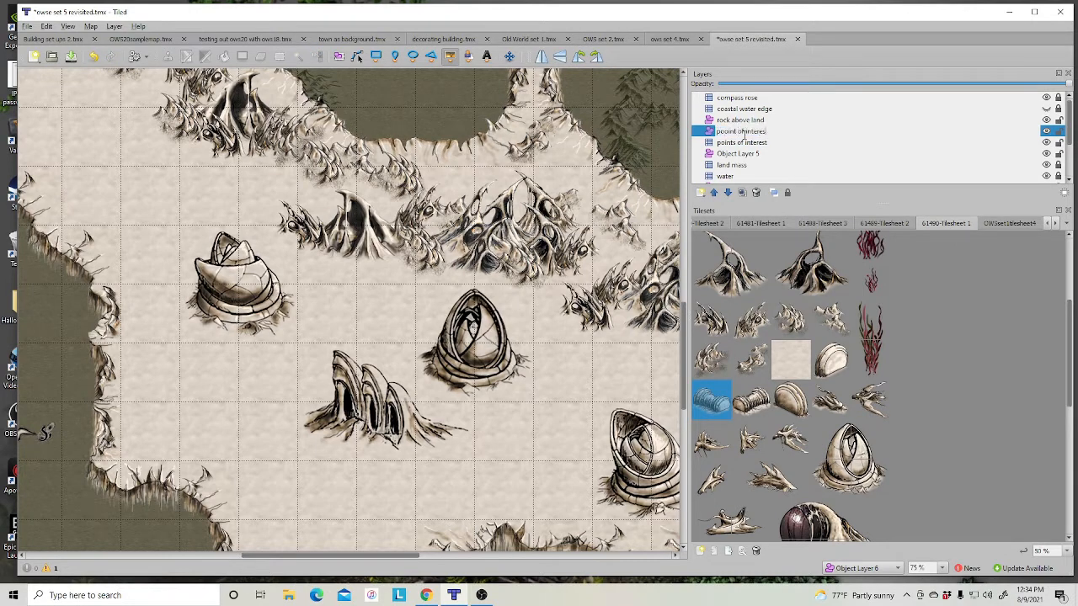
key(Return)
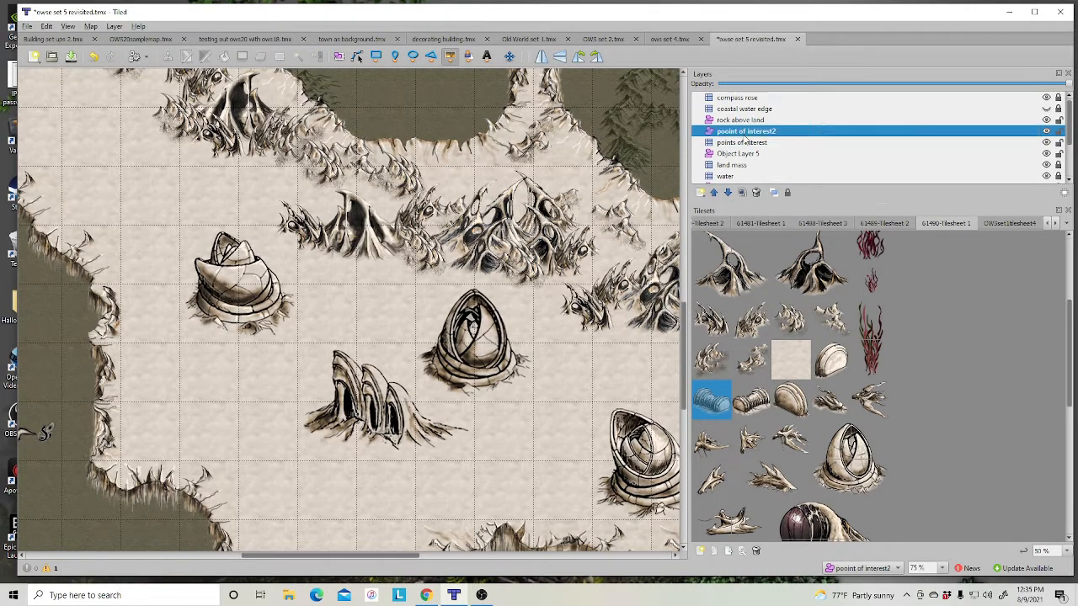
Step: Chain ribbed tube segments from the central pointed dome toward the southeastern spiral dome on the pooint of interest2 layer
click(511, 379)
click(544, 395)
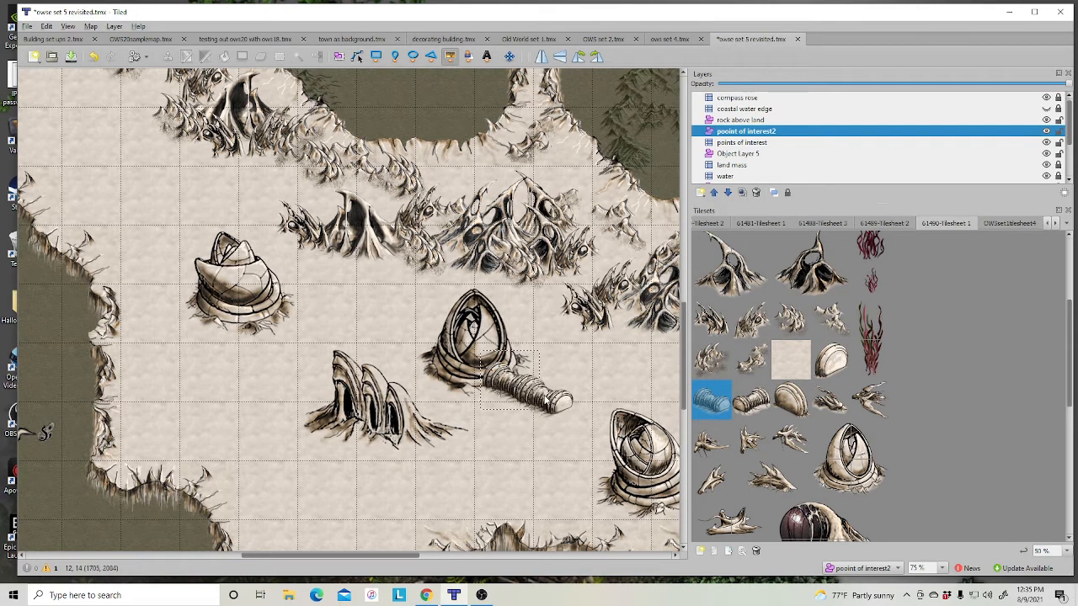
click(584, 421)
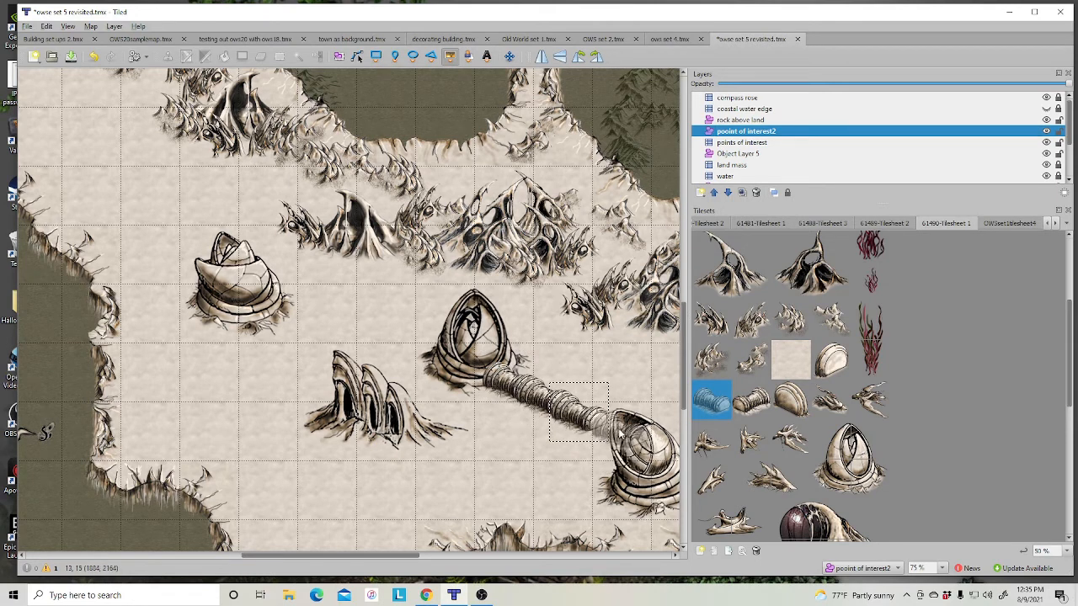
click(615, 427)
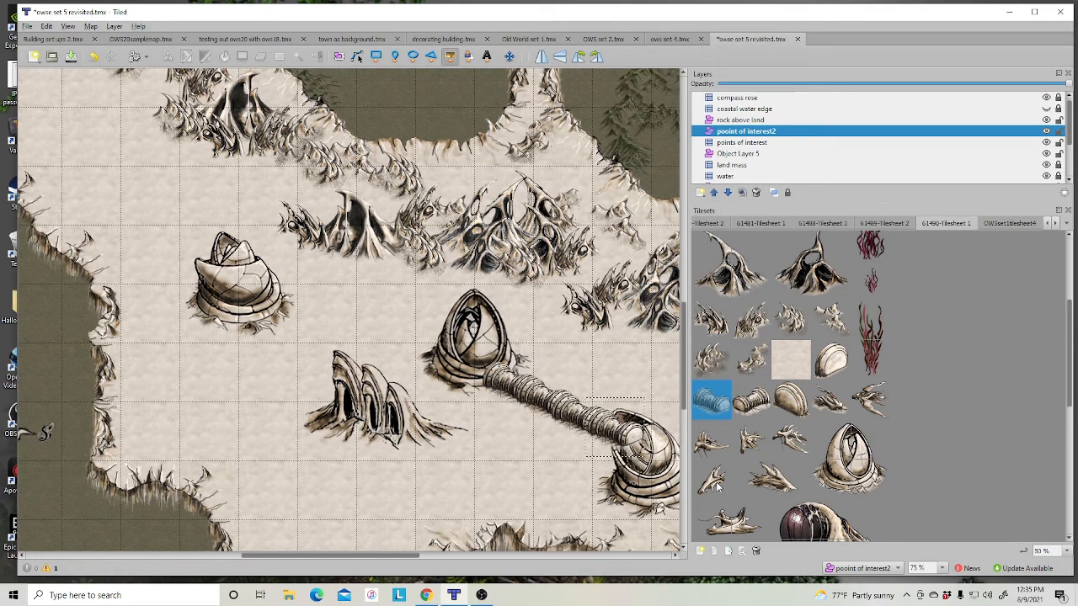
scroll(547, 476, down, 3)
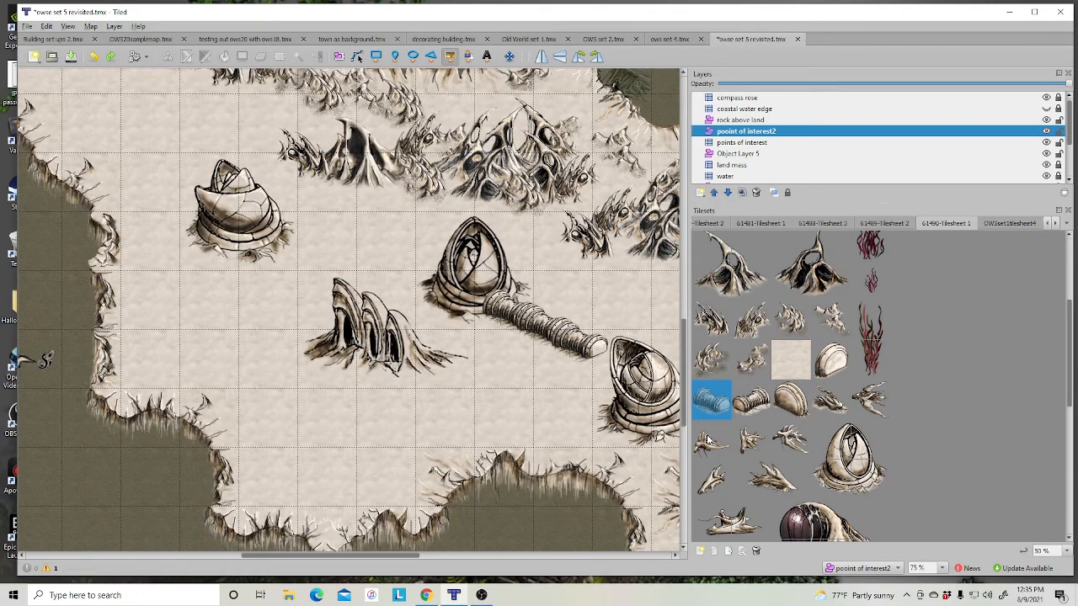
Step: Add a rounded elbow at the southeastern end of the tube and a ribbed branch segment running southwest from it on pooint of interest2
click(832, 362)
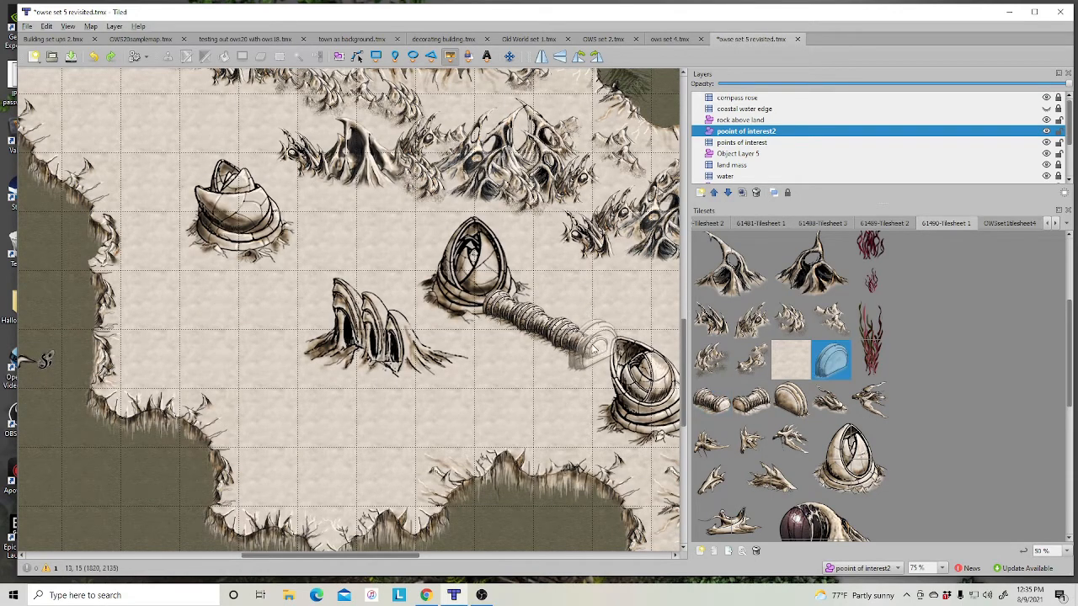
click(588, 349)
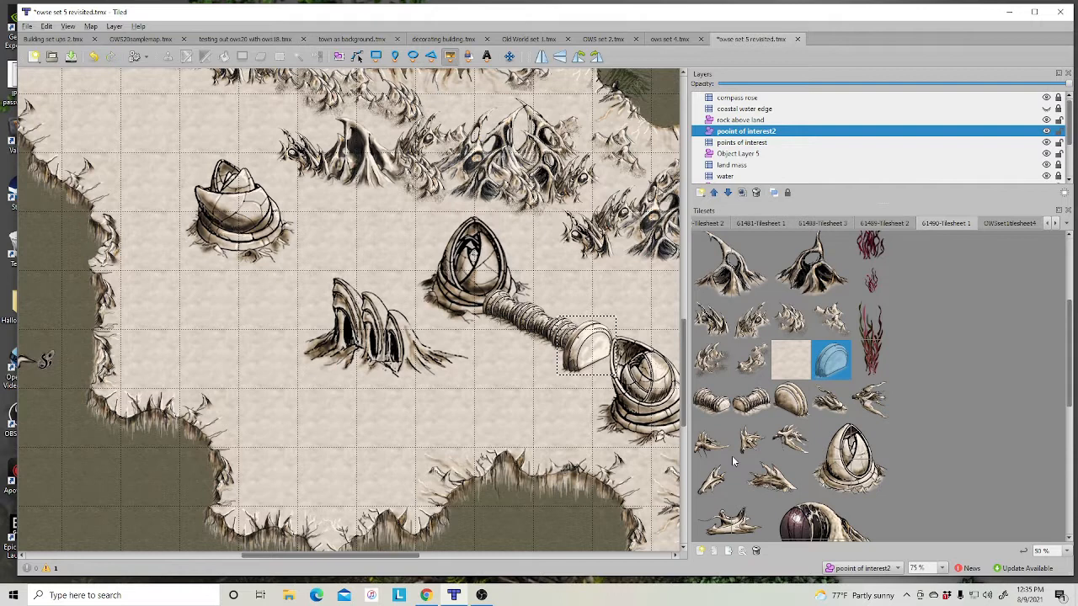
click(751, 400)
click(549, 383)
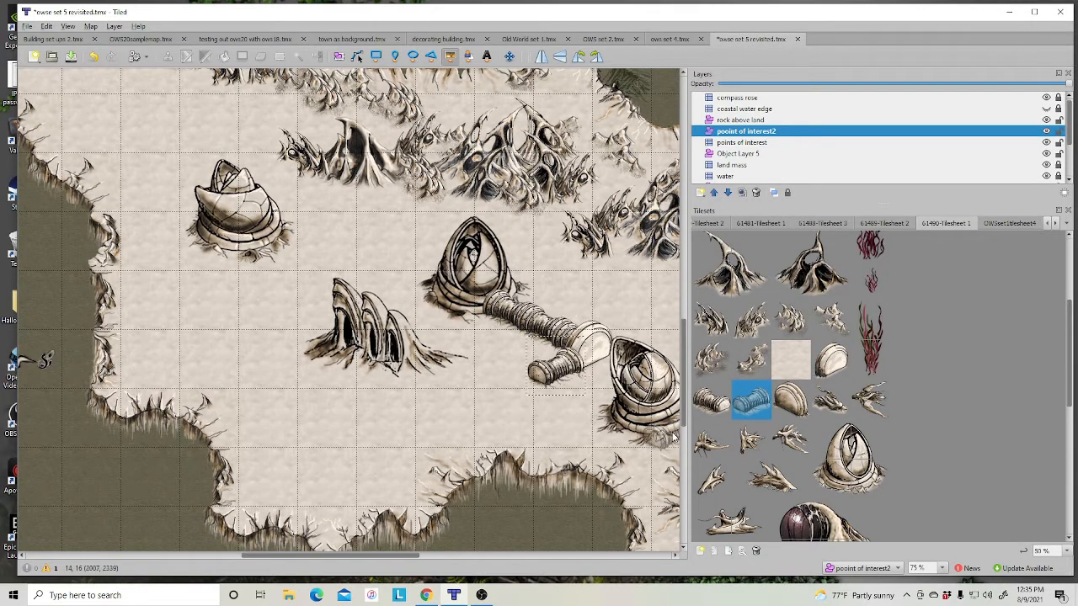
Step: Chain ribbed tubes northwest from the central pointed dome on Object Layer 5 and join them to the western dome through a rounded elbow
click(738, 154)
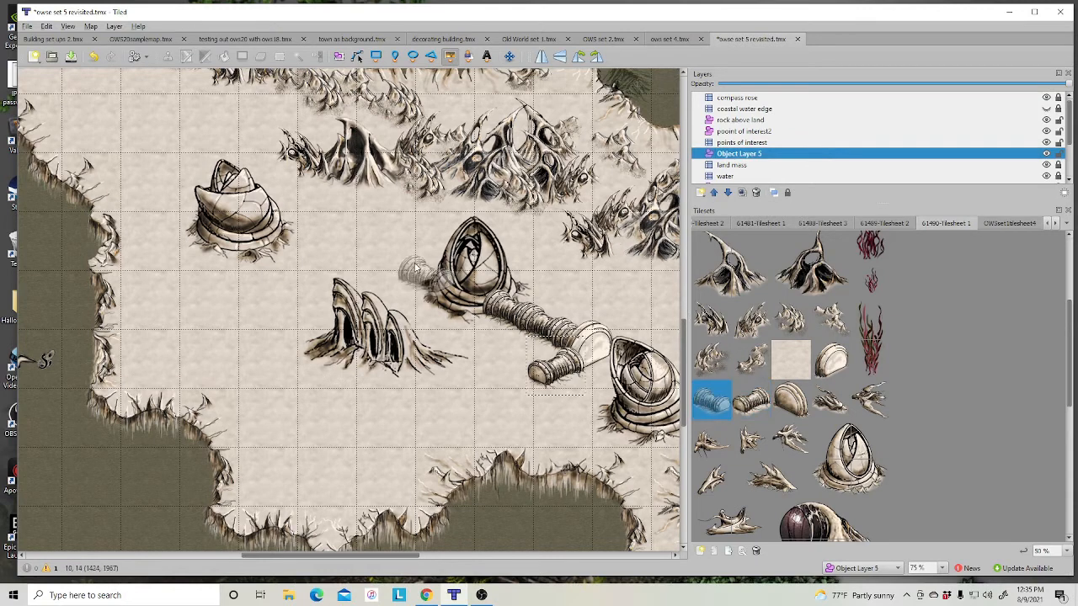
click(417, 251)
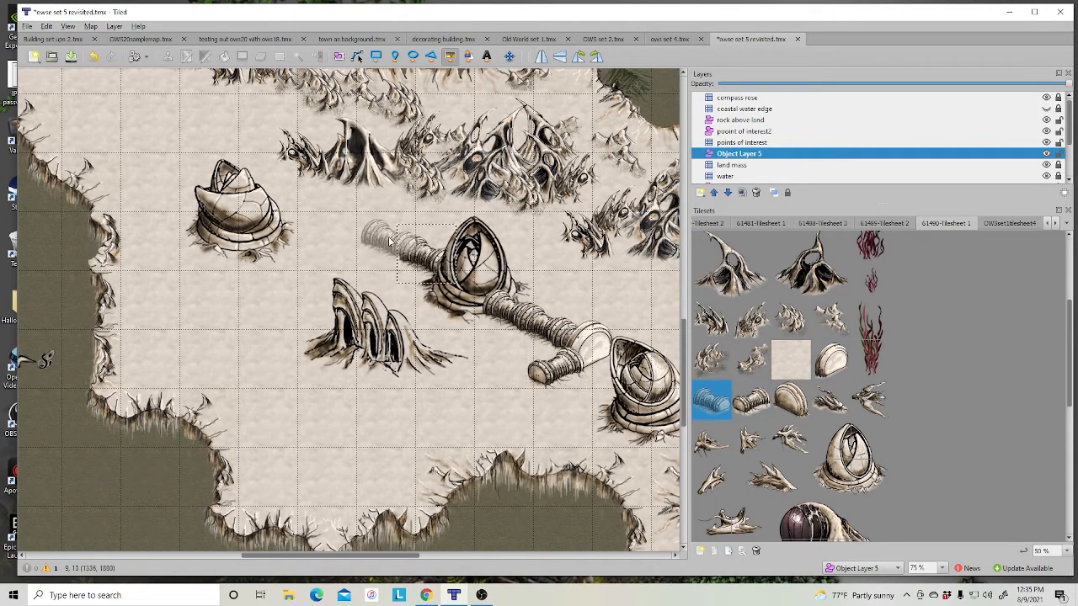
click(349, 224)
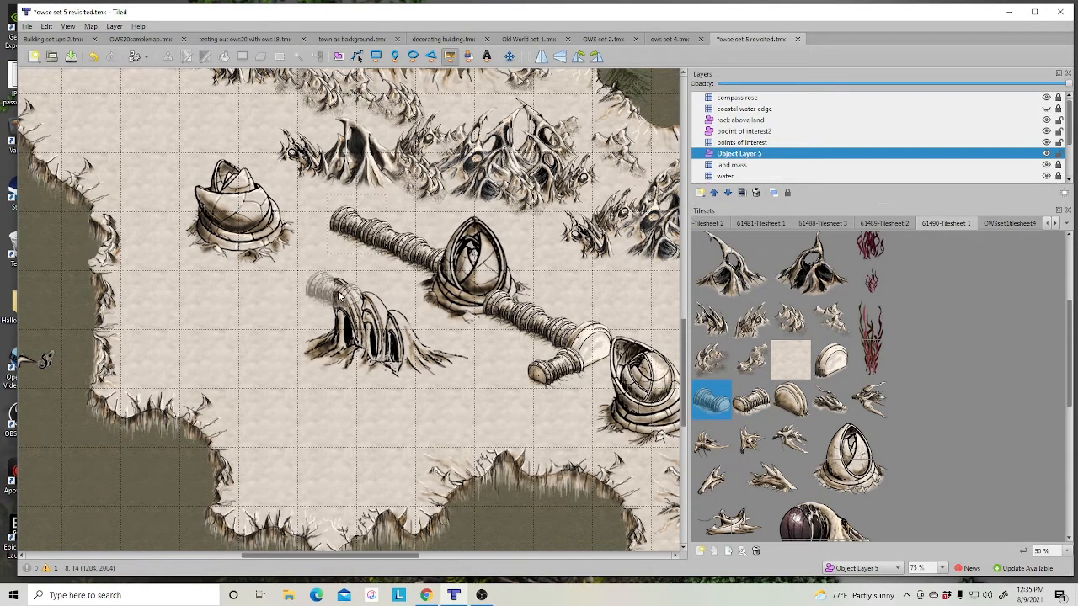
click(792, 398)
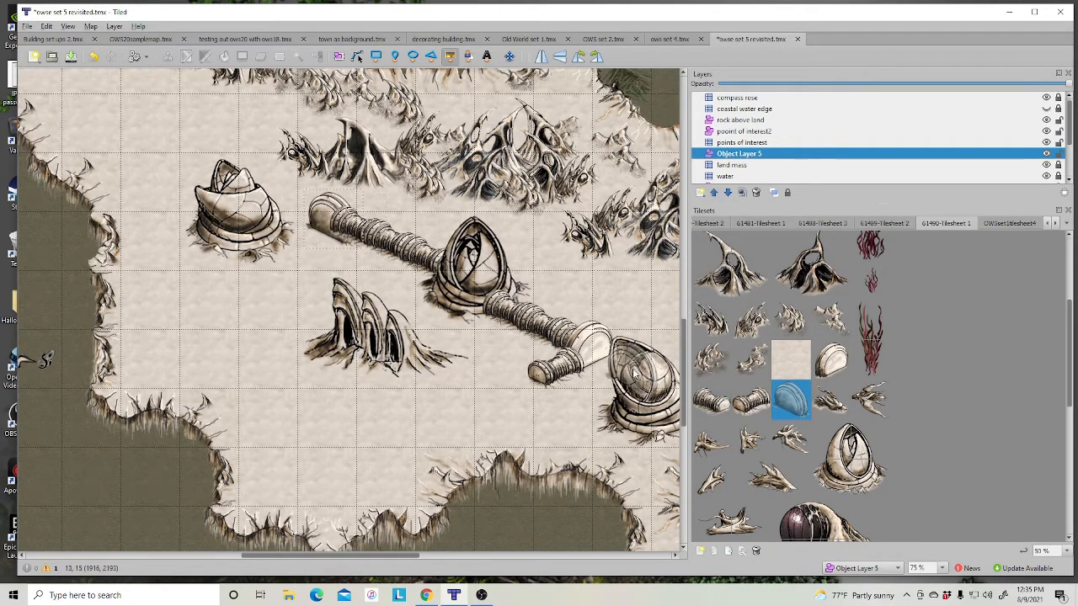
click(324, 209)
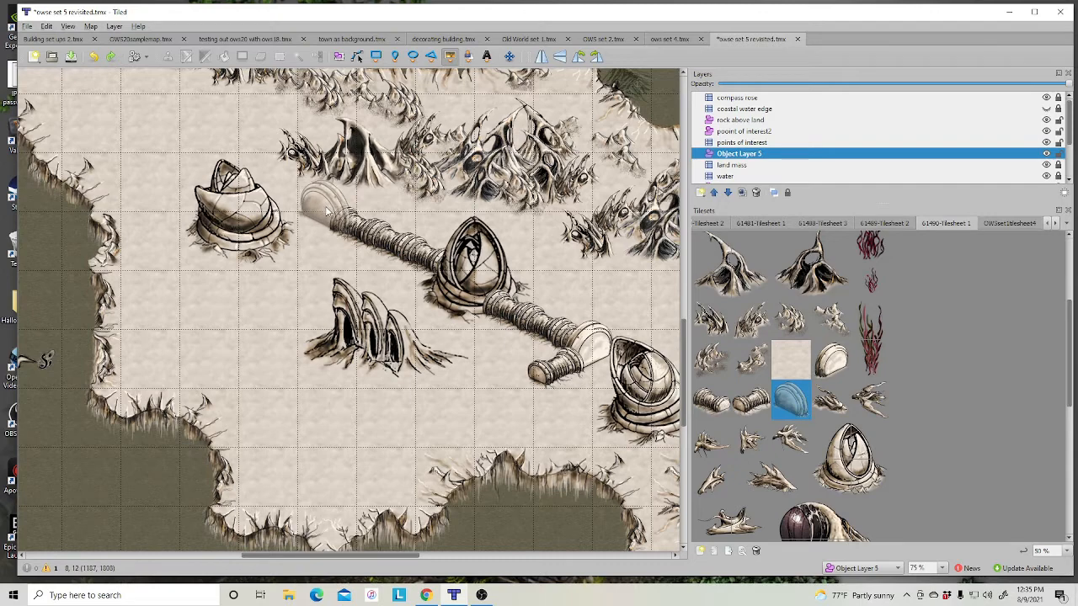
click(751, 402)
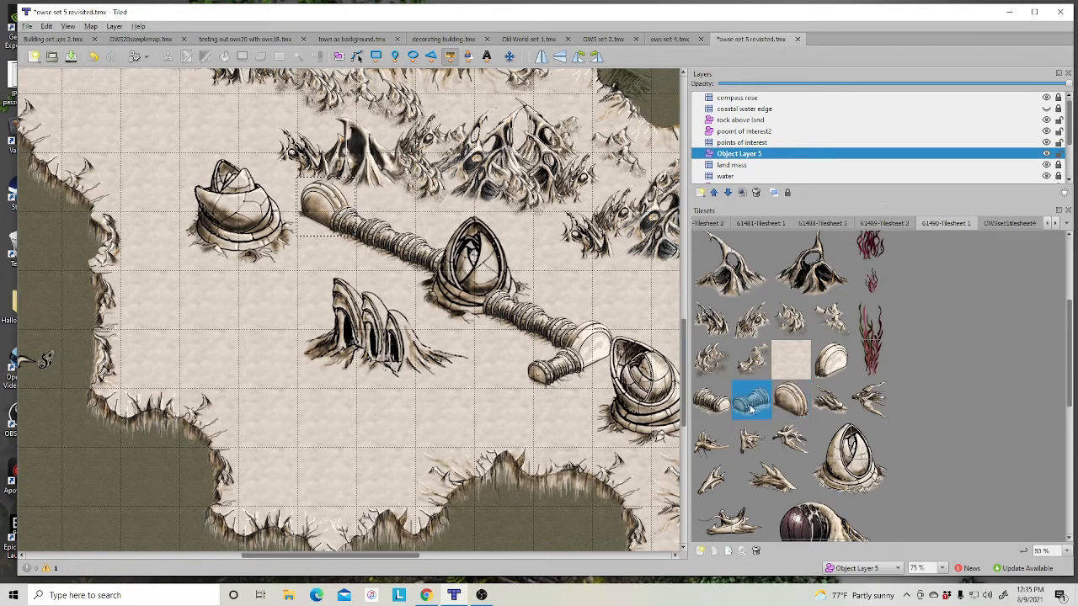
click(292, 219)
Step: Place a rounded elbow at the southwestern end of the branch tube, trying Object Layer 5 and then using pooint of interest2
click(546, 376)
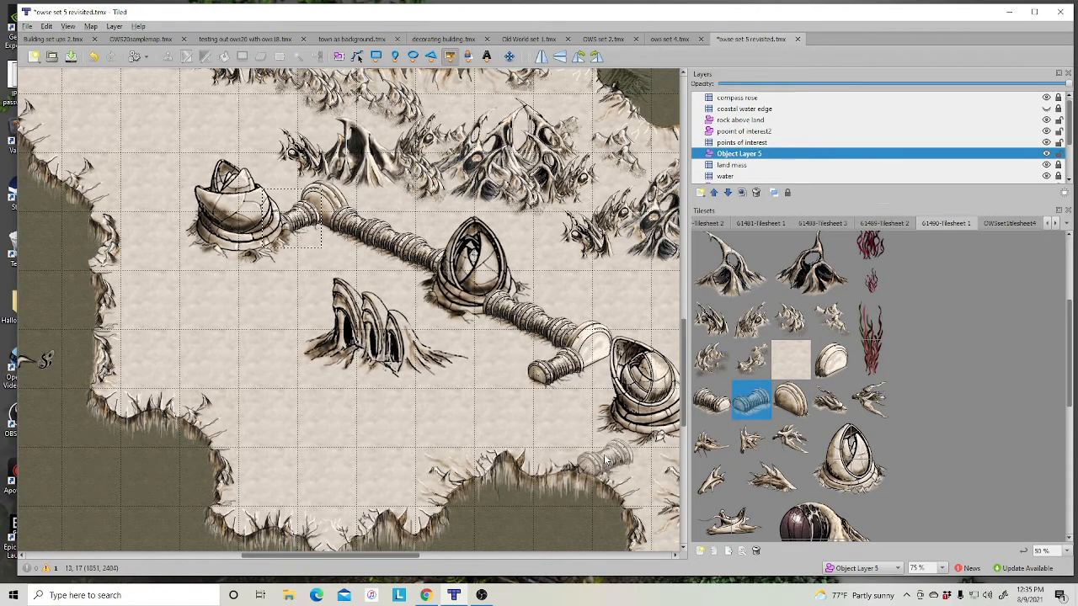
scroll(593, 446, down, 1)
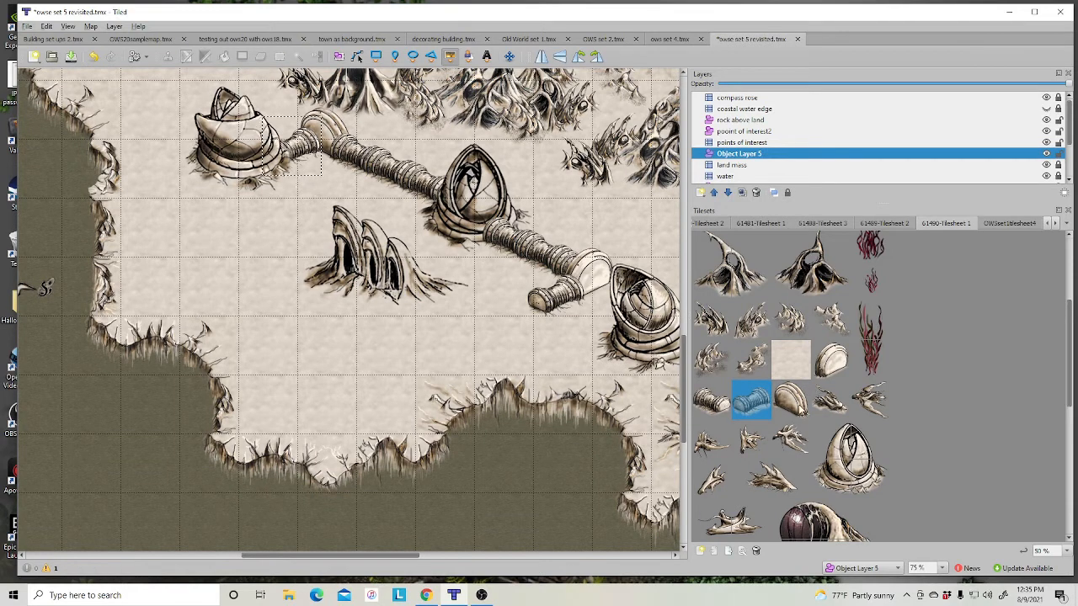
click(790, 401)
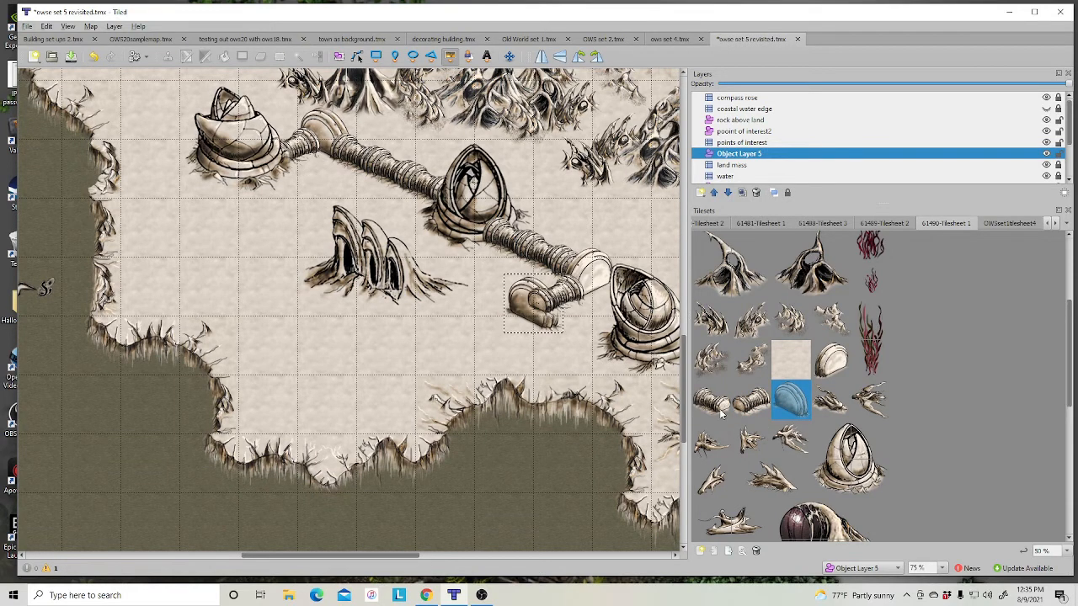
click(742, 131)
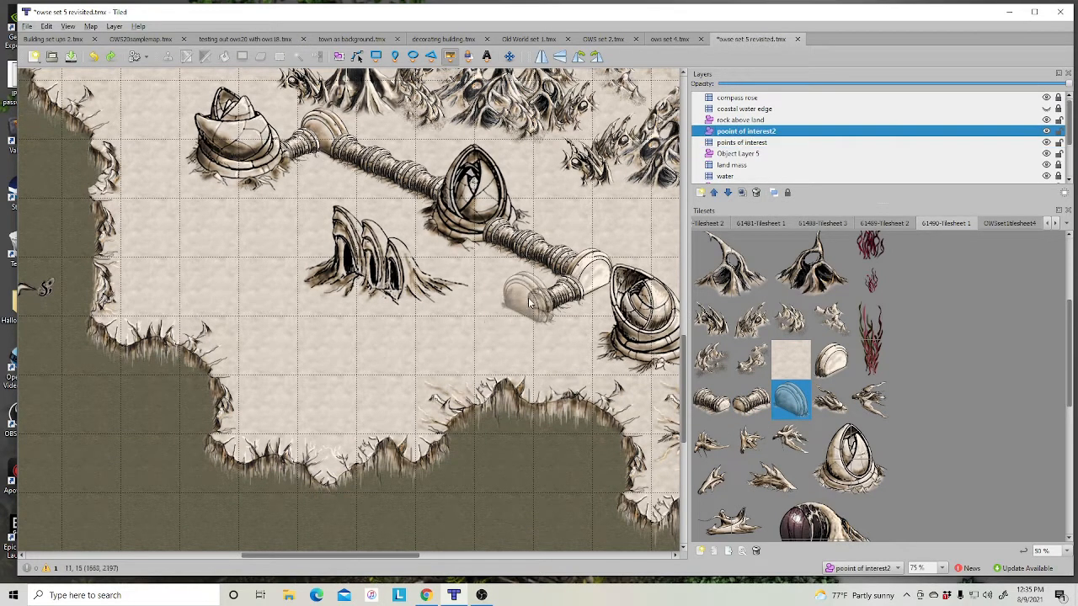
right_click(556, 325)
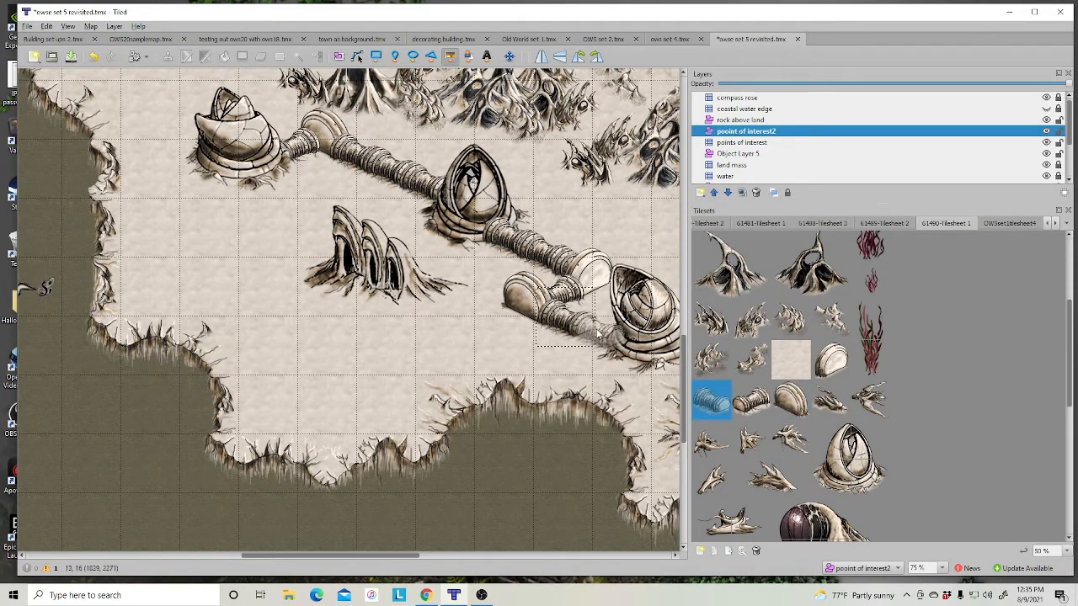
Step: Link the southwestern elbow to the southeastern spiral dome with ribbed tube segments, using Object Layer 5 for the end behind the dome
click(596, 335)
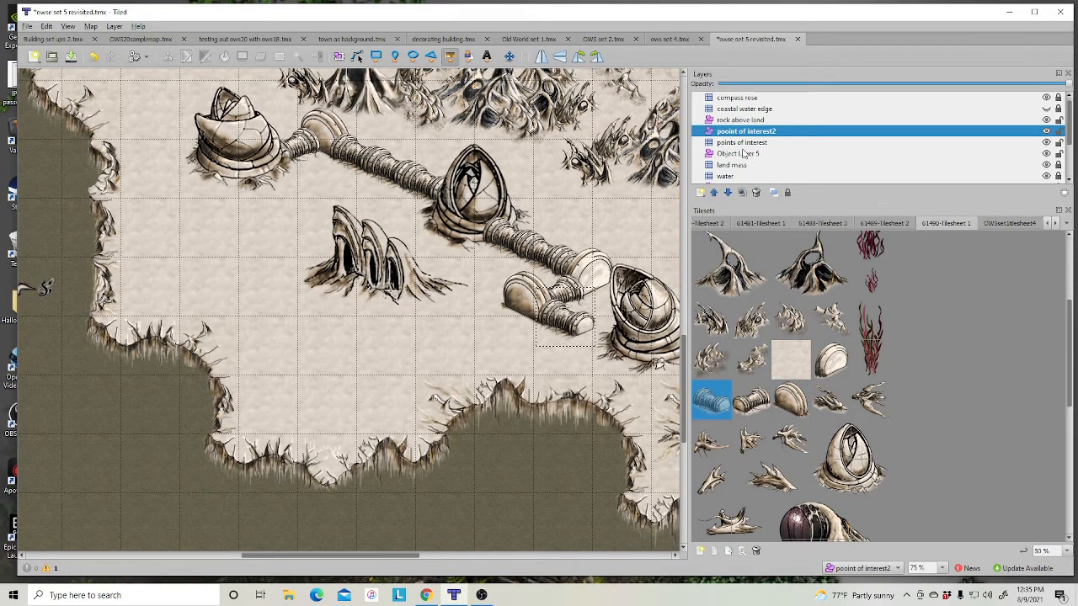
click(746, 155)
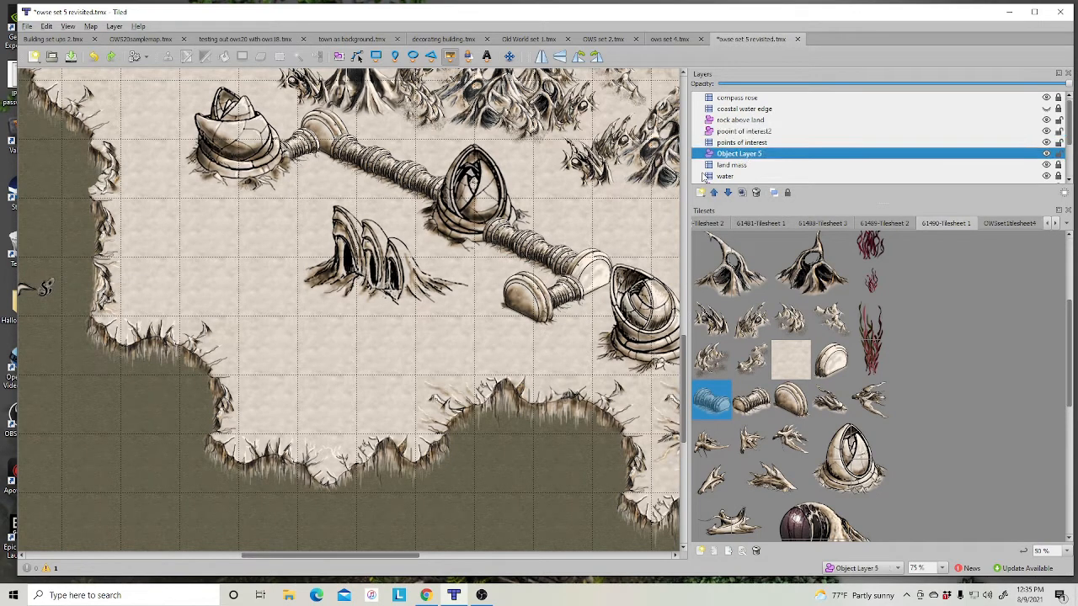
click(575, 319)
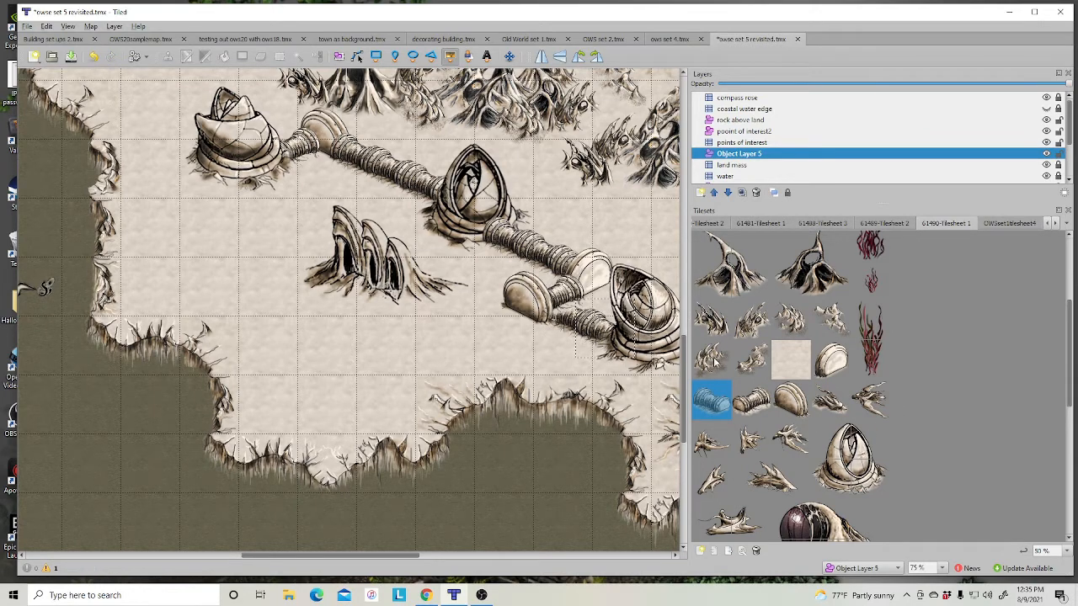
Step: Place one small bone rock between the branch tubes on rock above land and another kind behind the southeastern elbow on Object Layer 5
click(741, 119)
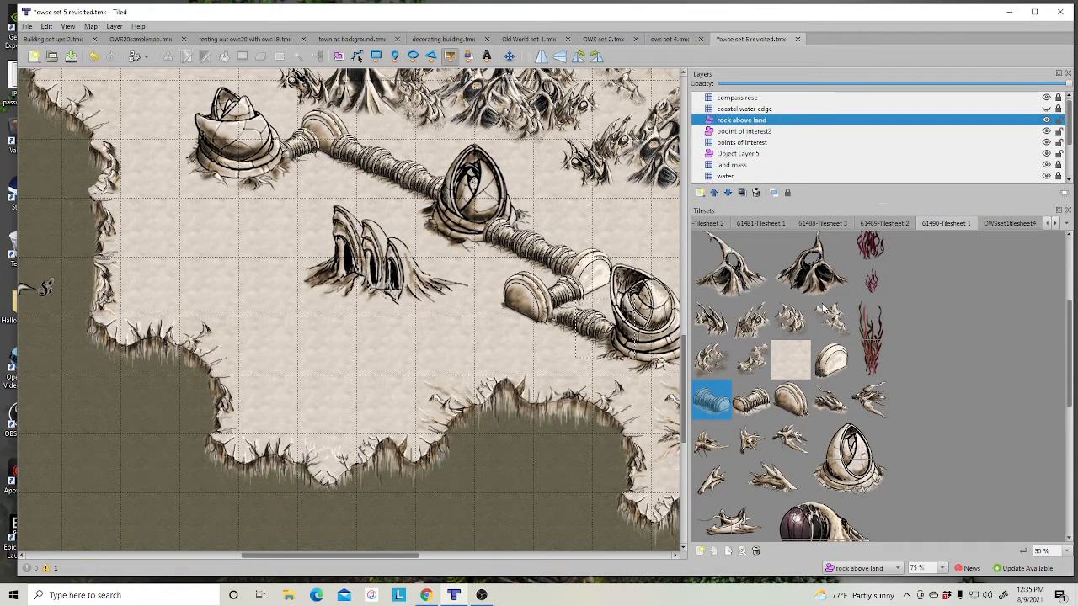
click(717, 360)
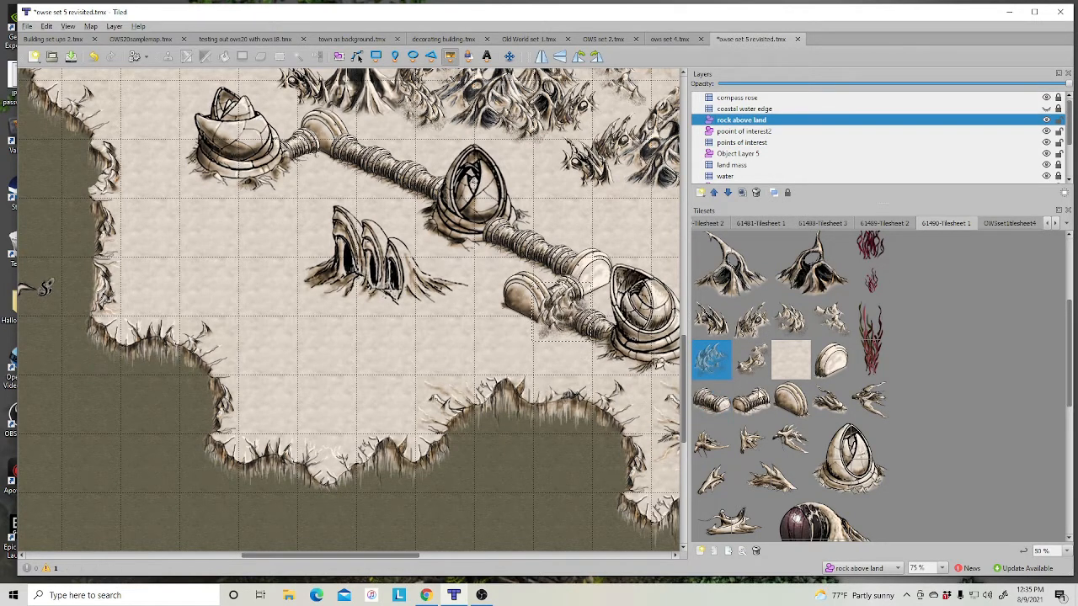
click(831, 320)
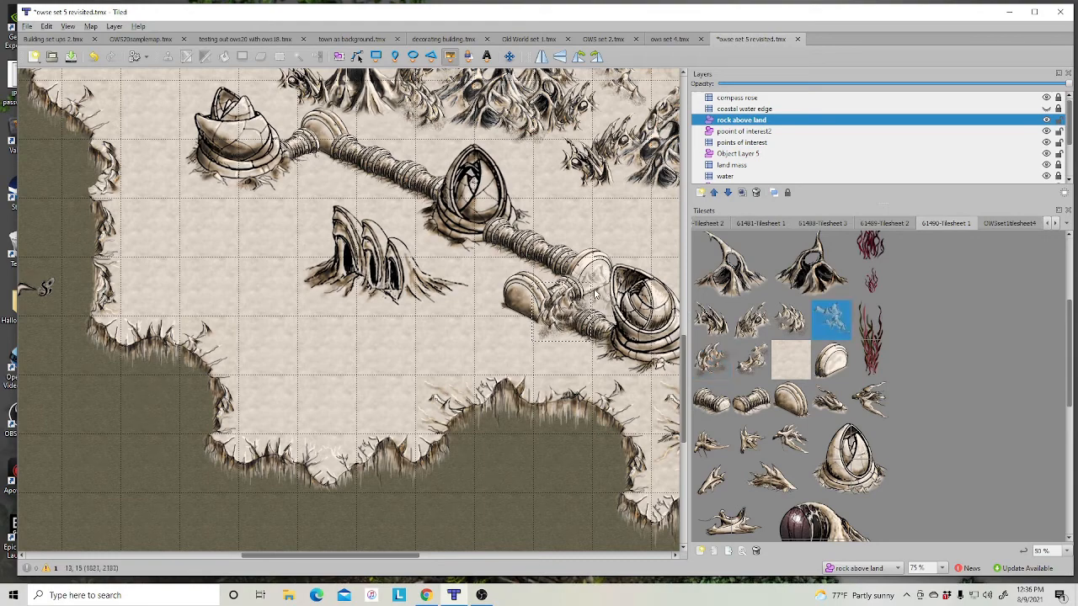
click(739, 154)
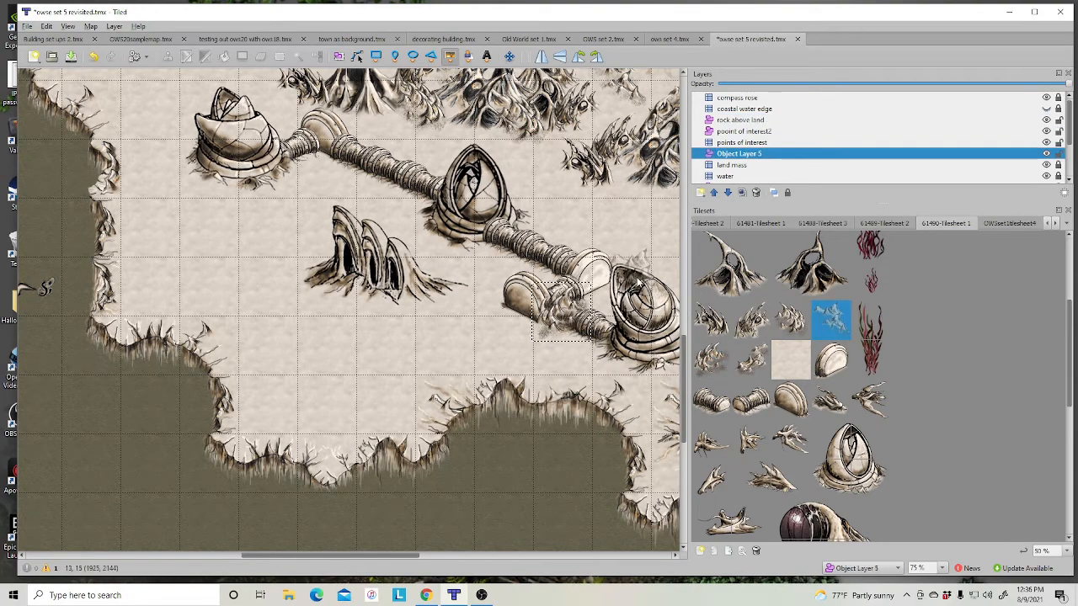
click(599, 249)
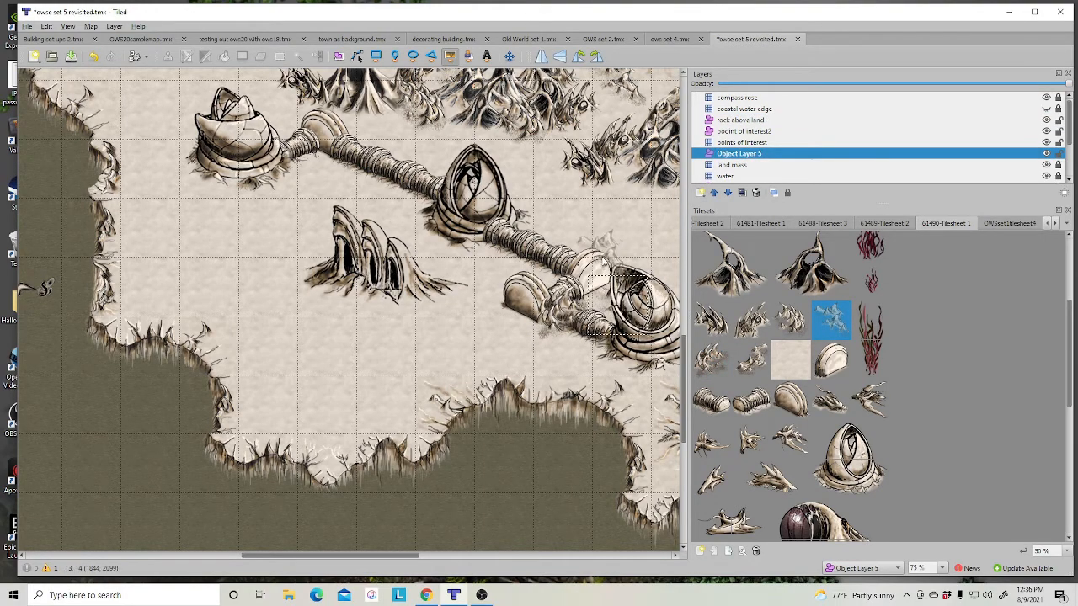
Step: Place small bone rocks along the south side of the tubes on either side of the central pointed dome on pooint of interest2
click(792, 321)
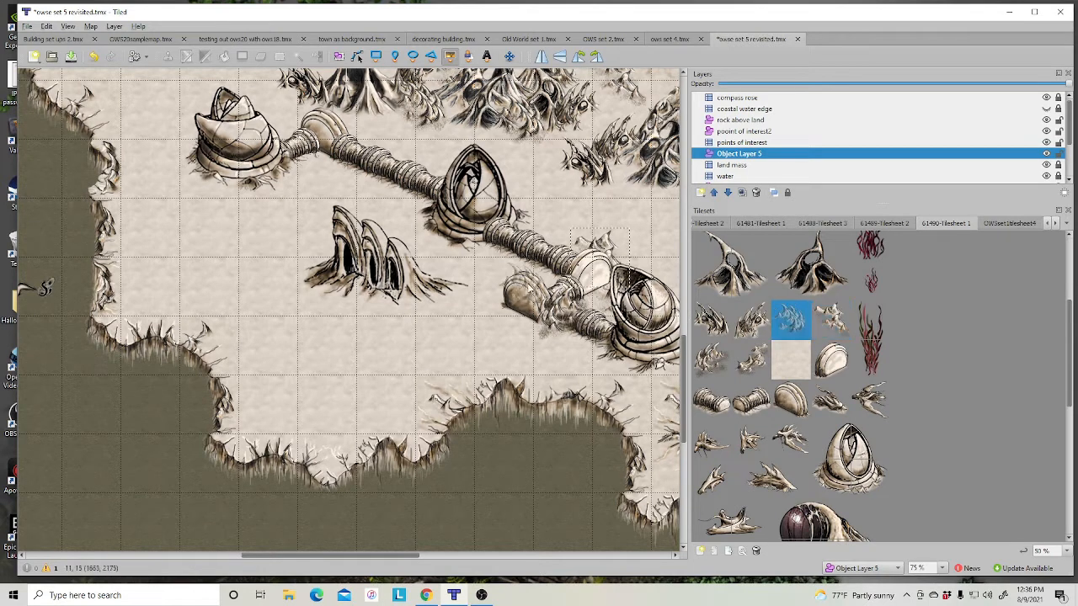
click(742, 132)
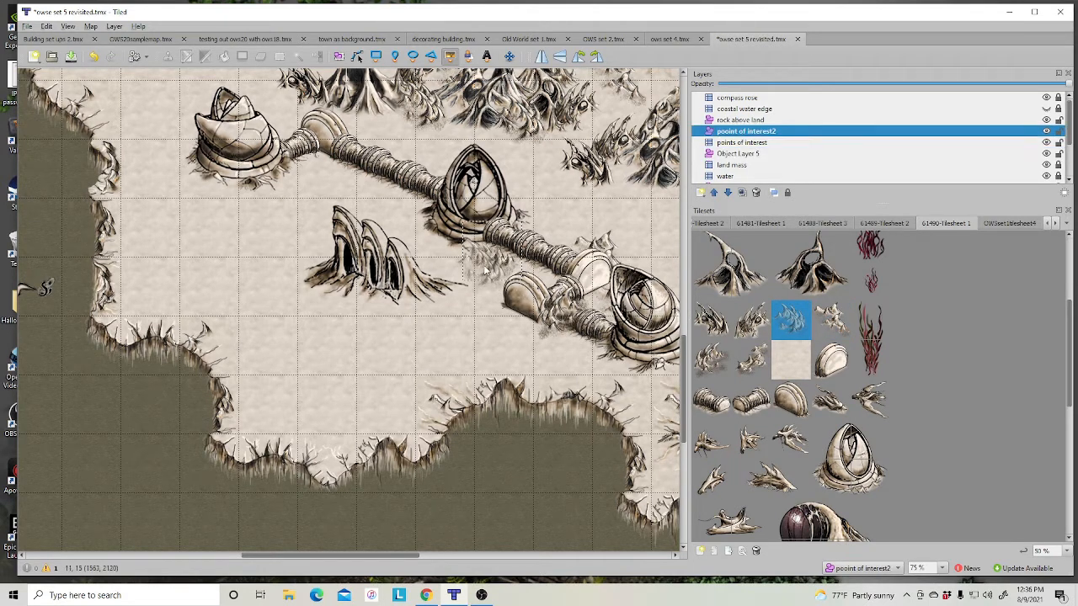
click(404, 192)
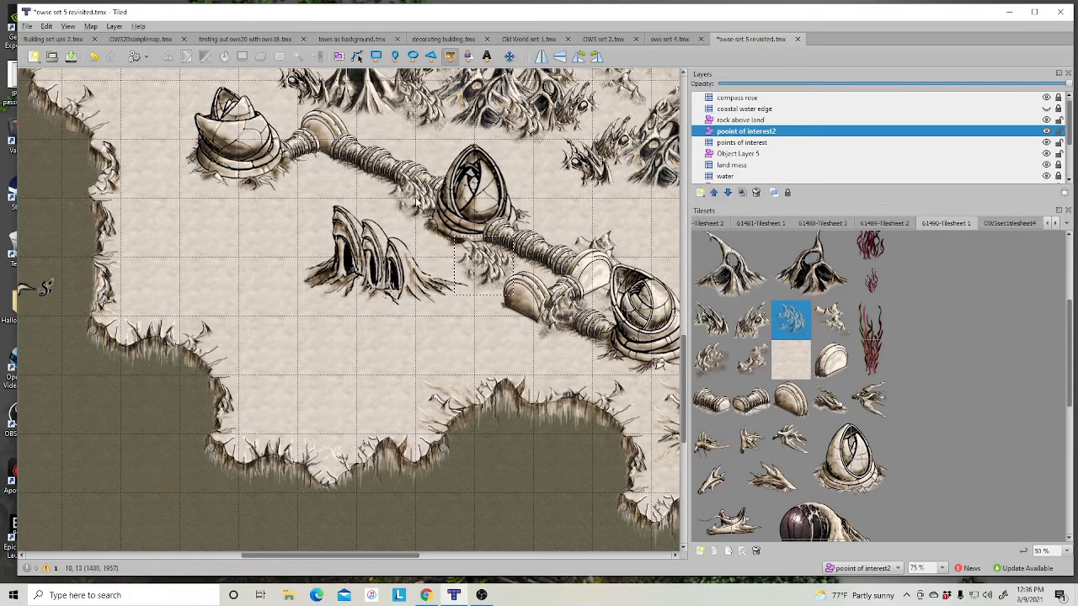
Step: With only the undewater shelf layer left unlocked, add a new object layer directly above it
scroll(506, 441, up, 3)
scroll(886, 344, up, 2)
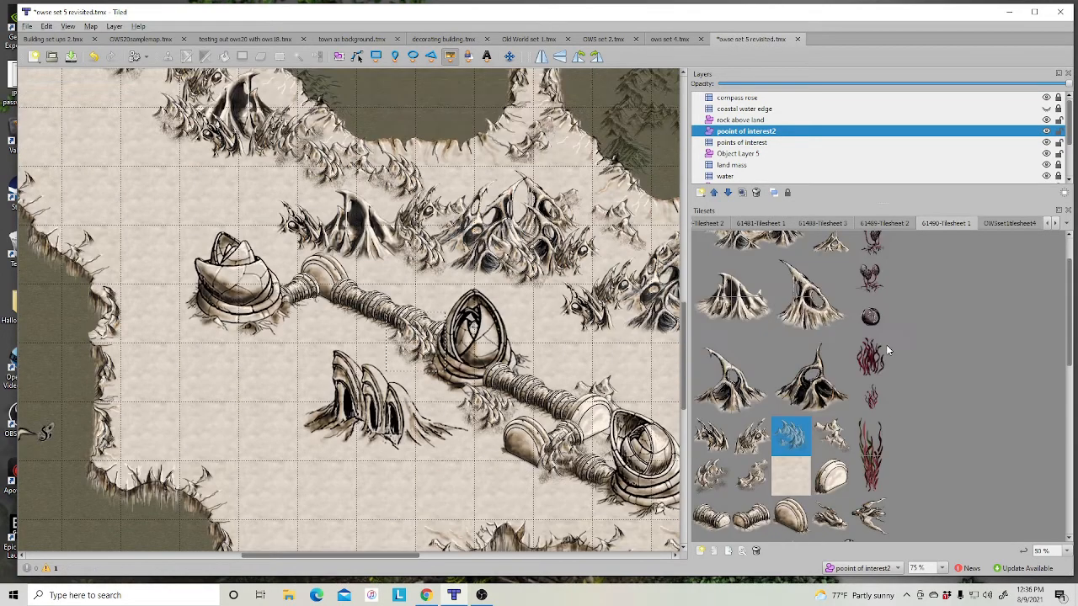
drag(387, 555, 484, 555)
scroll(424, 294, up, 5)
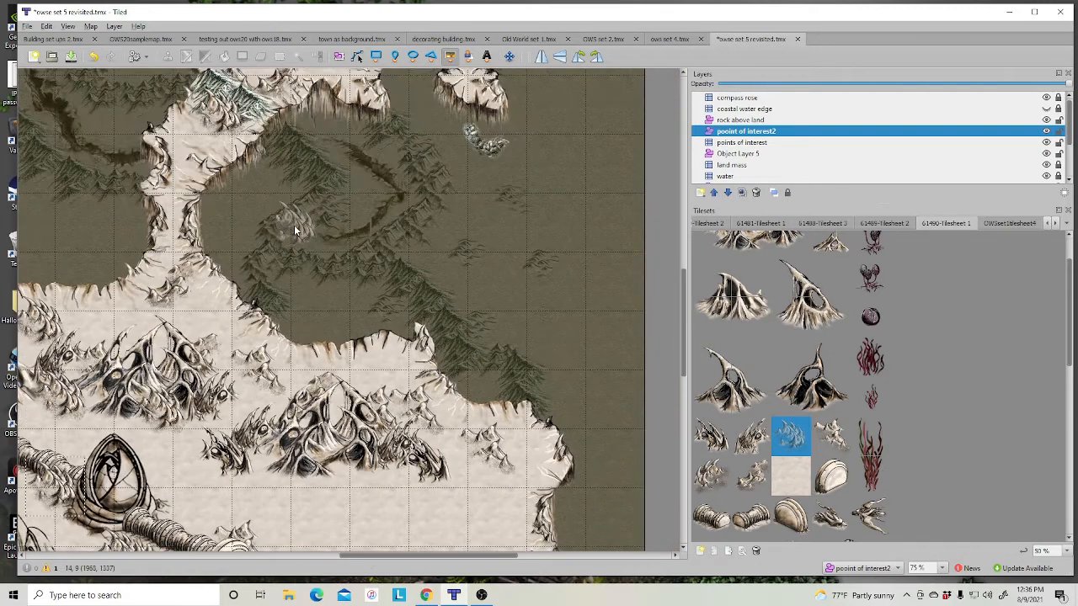
click(743, 155)
click(741, 166)
scroll(766, 178, down, 1)
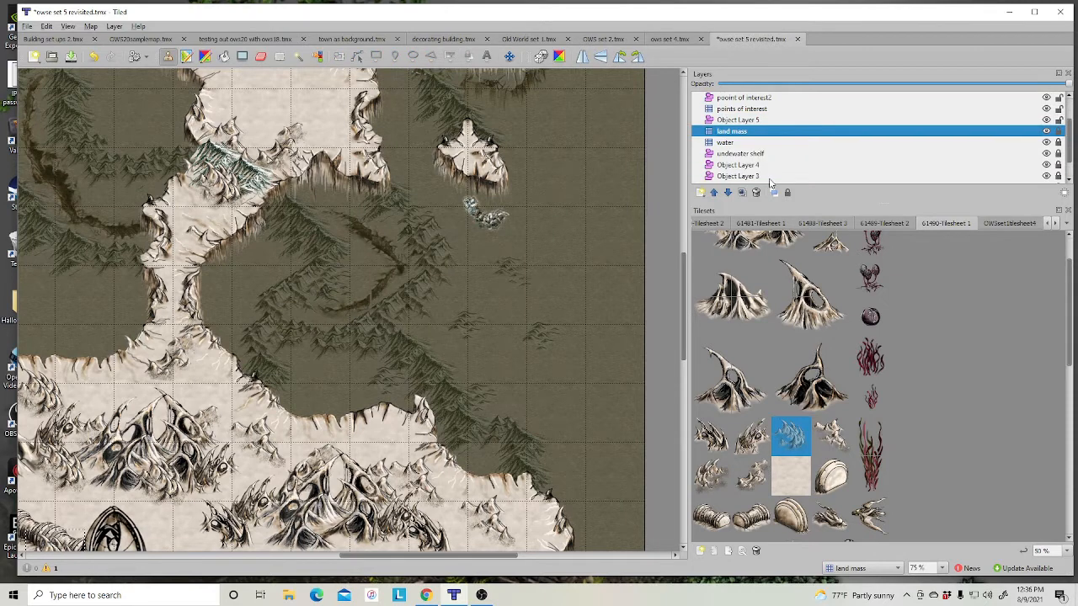
click(732, 154)
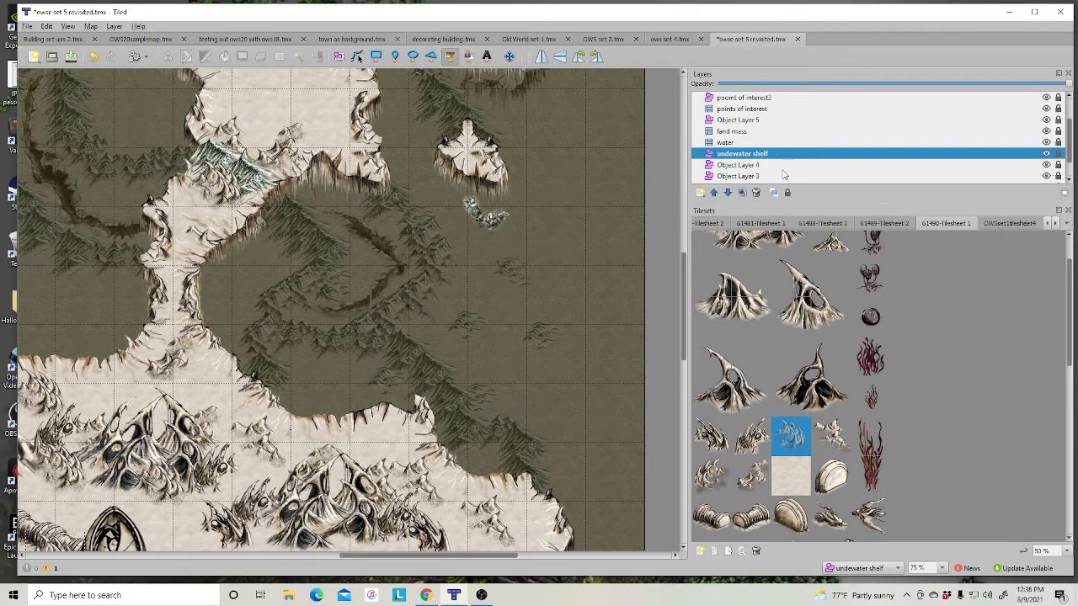
right_click(757, 156)
mouse_move(766, 157)
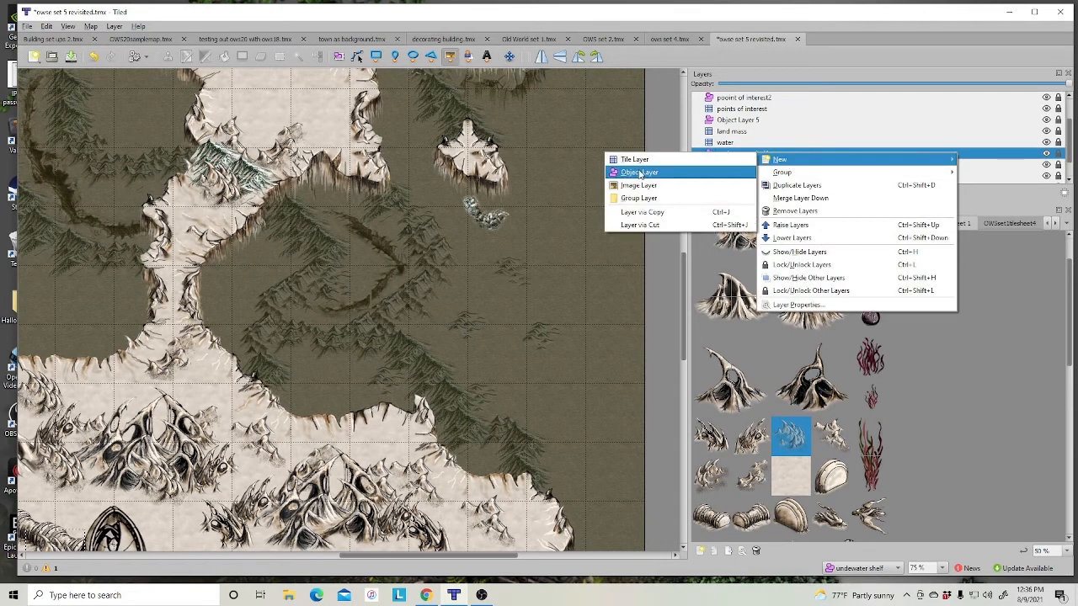
click(642, 171)
Step: Place the bushy red seaweed tile in the open eastern water on the new object layer and shrink it to about half size
click(876, 358)
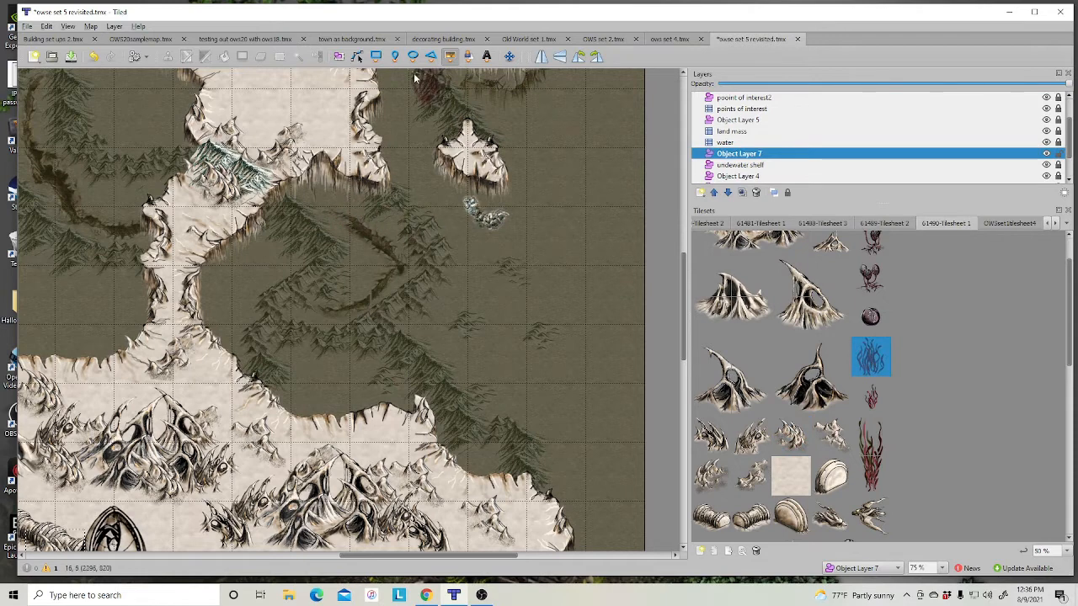
click(565, 239)
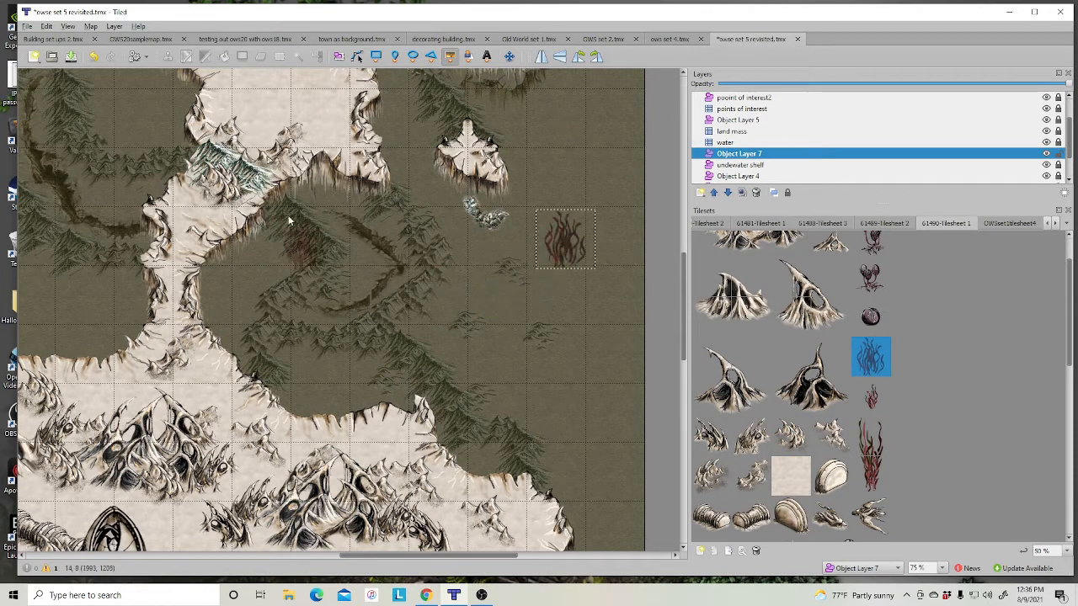
key(s)
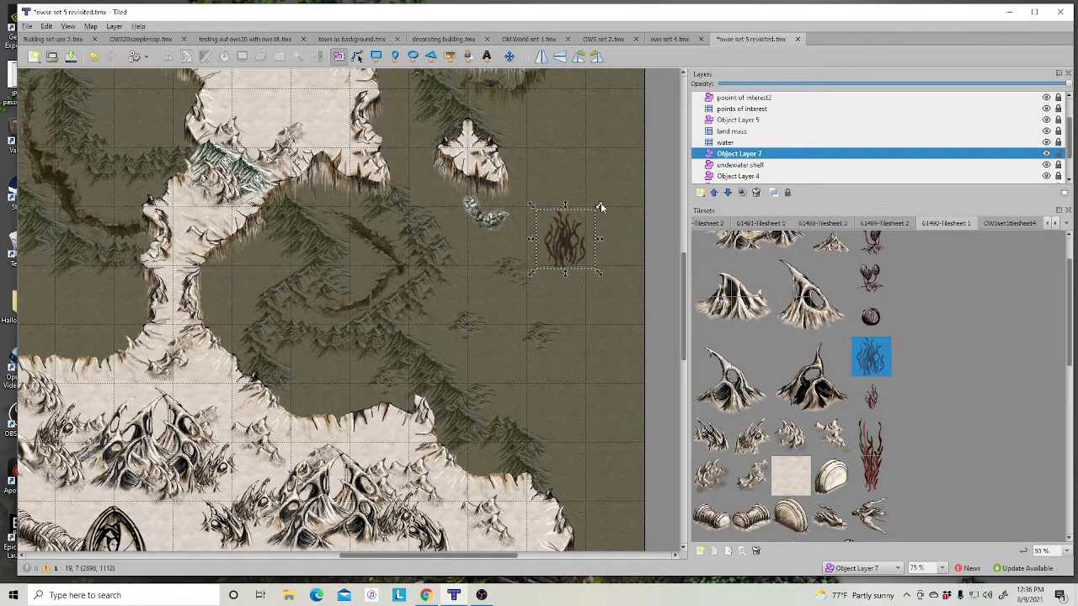
drag(599, 205, 569, 241)
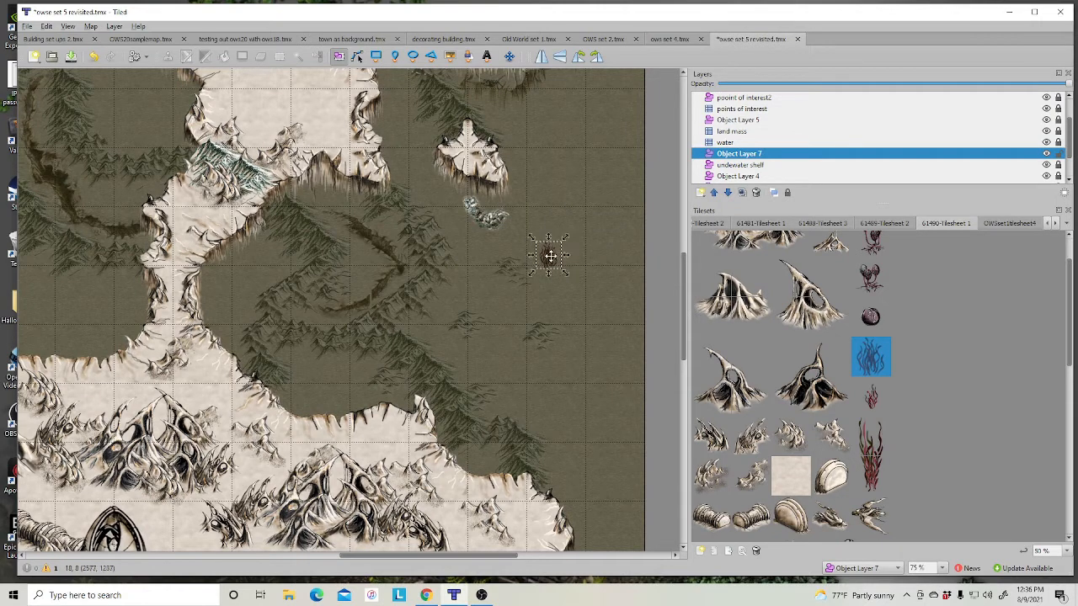
Step: Duplicate the shrunken bushy red seaweed several times and move the copies into the water just east of the narrow land bridge
right_click(549, 256)
click(596, 267)
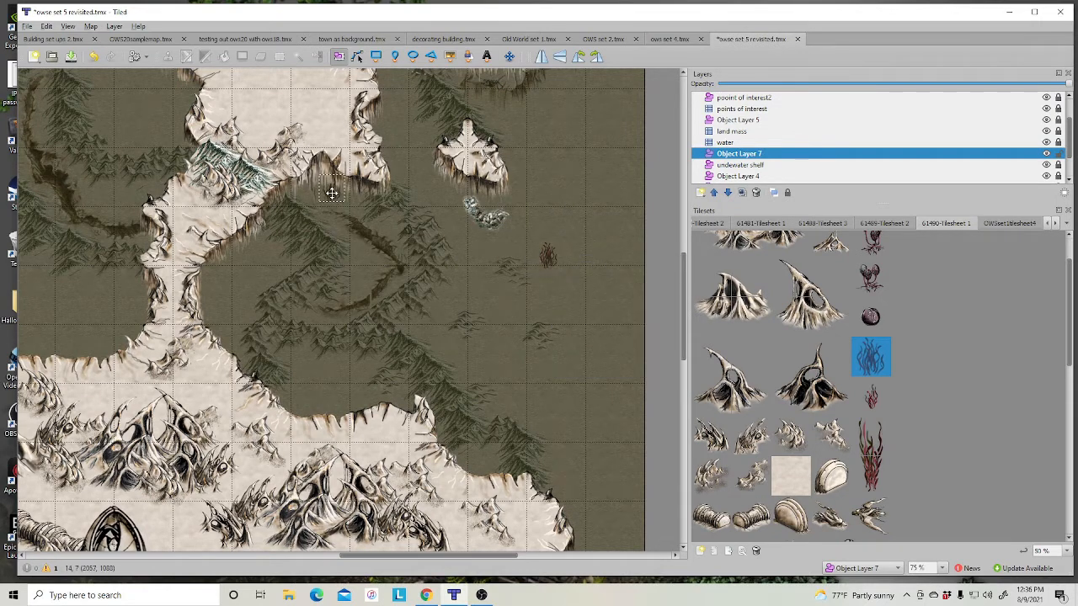
drag(278, 241, 221, 276)
right_click(267, 234)
click(267, 239)
right_click(282, 251)
click(284, 261)
right_click(266, 264)
click(307, 269)
drag(545, 263, 237, 318)
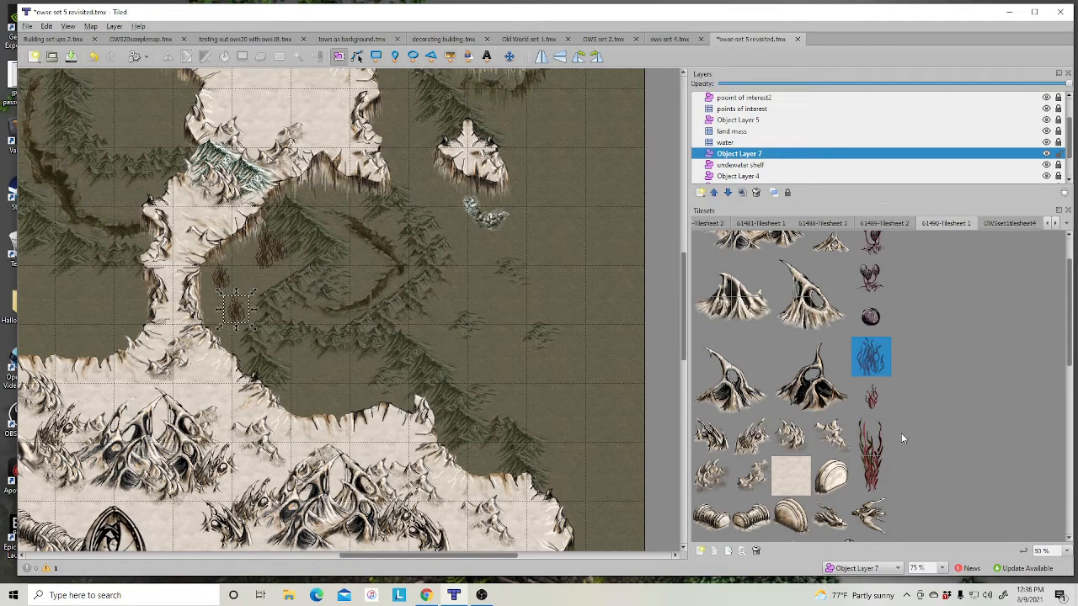
Step: Scatter several small thin red seaweed tiles among the bushy seaweed east of the land bridge on Object Layer 7
click(872, 400)
click(450, 55)
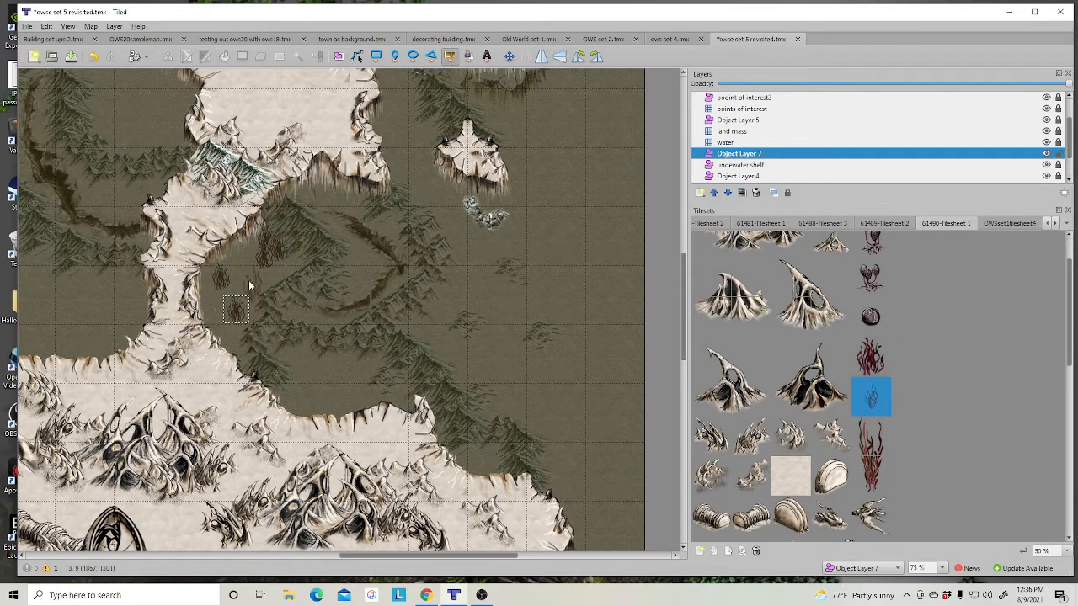
click(245, 267)
click(215, 306)
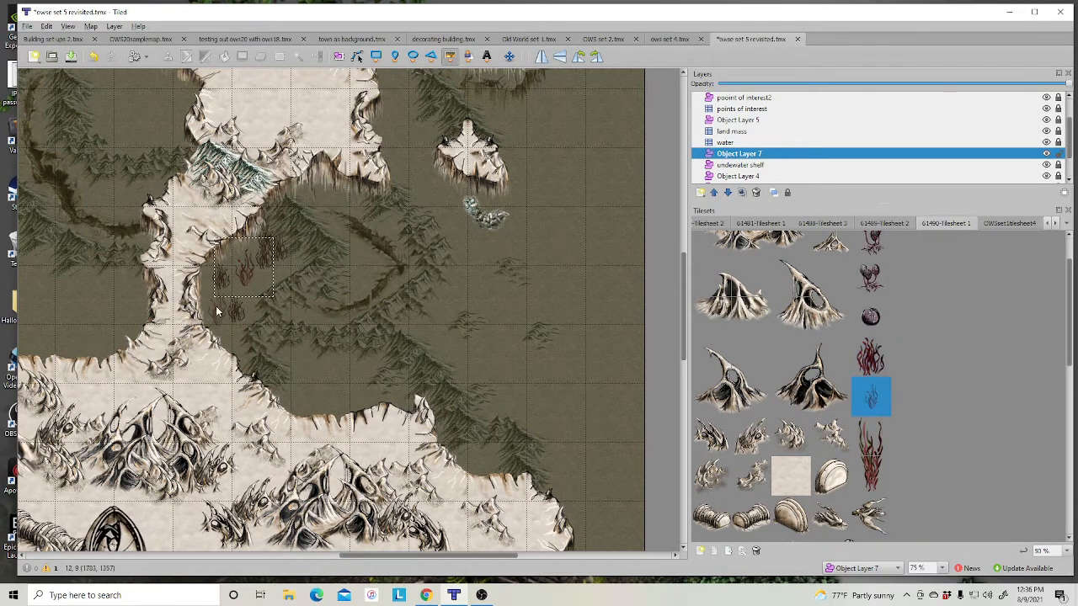
click(274, 282)
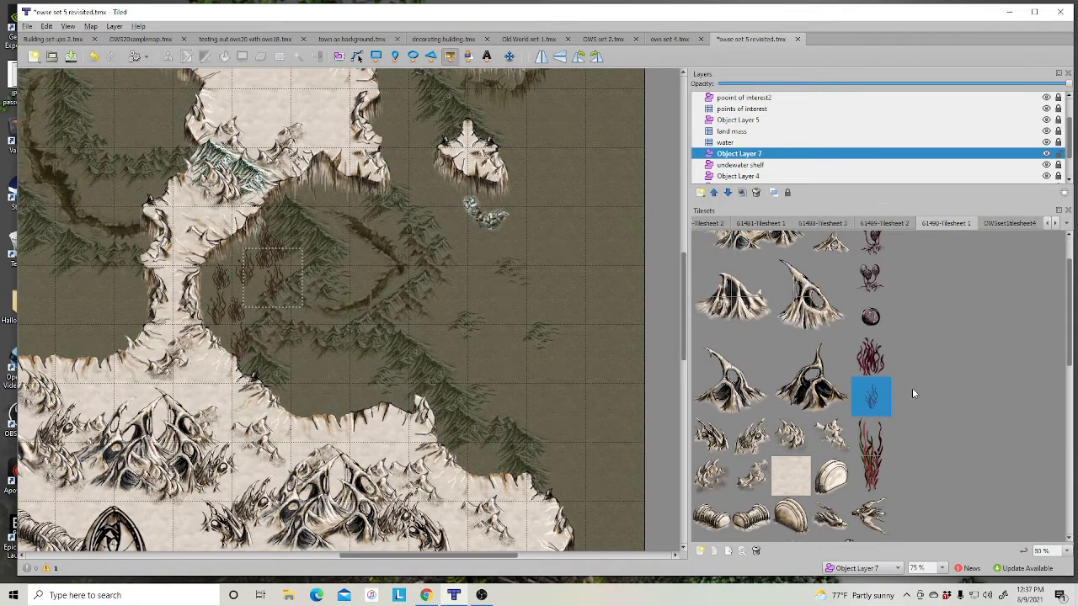
Step: On Object Layer 5, place a bushy red tentacled plant just southwest of the dark orb structure on the northern plateau
scroll(911, 387, up, 1)
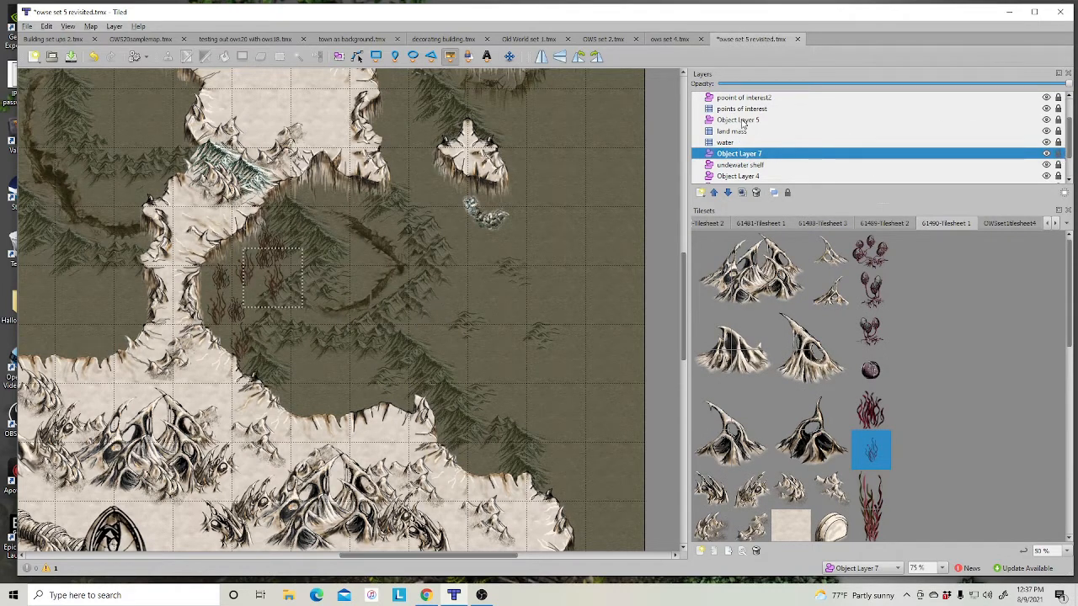
click(742, 120)
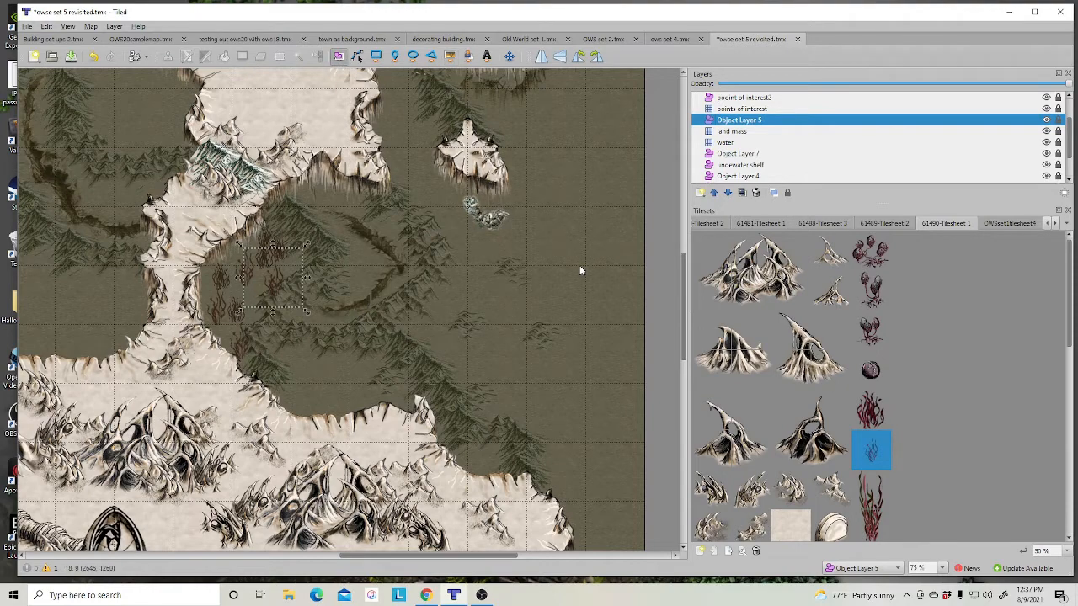
ctrl+scroll(584, 252, down, 1)
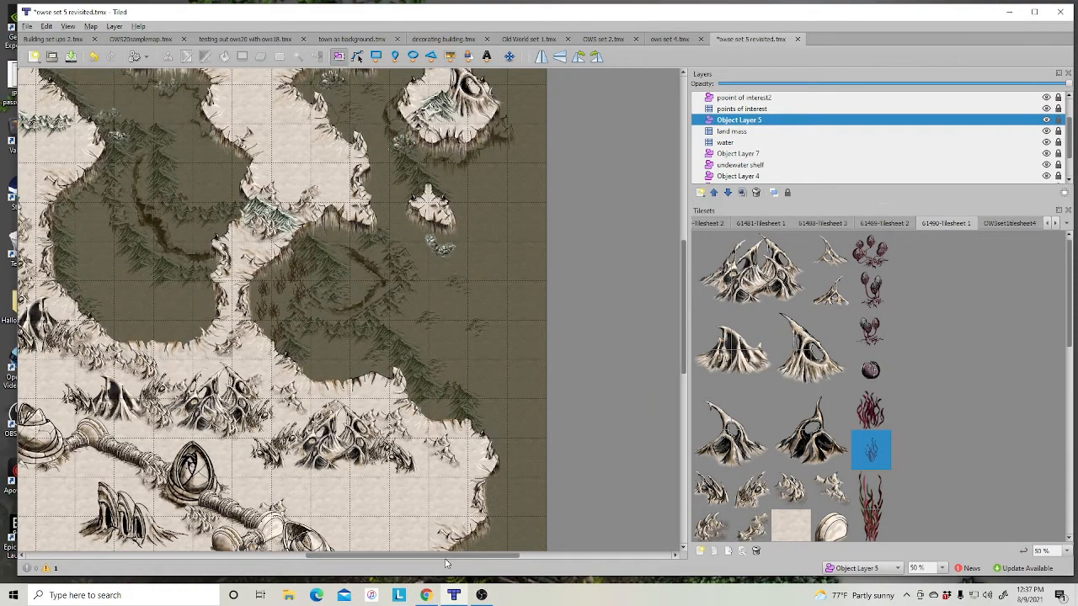
scroll(432, 556, left, 3)
scroll(451, 402, up, 3)
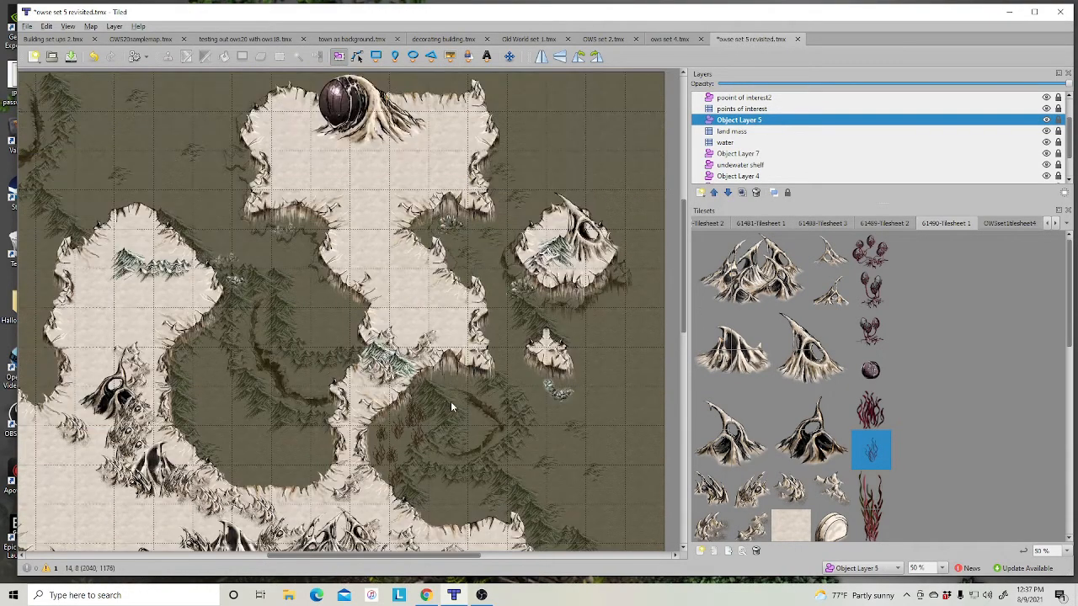
scroll(863, 349, down, 6)
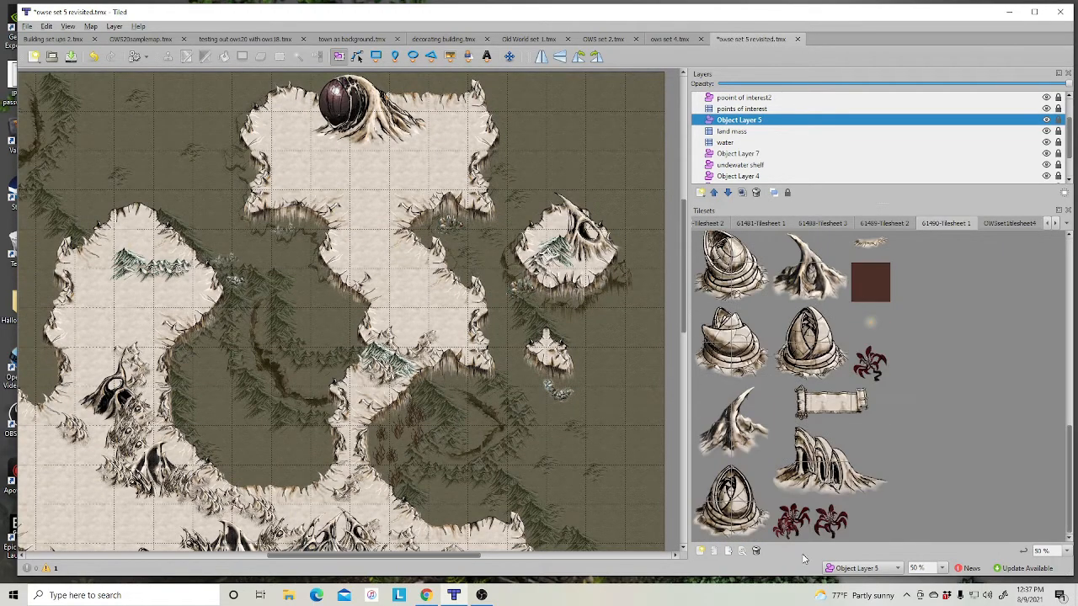
click(792, 524)
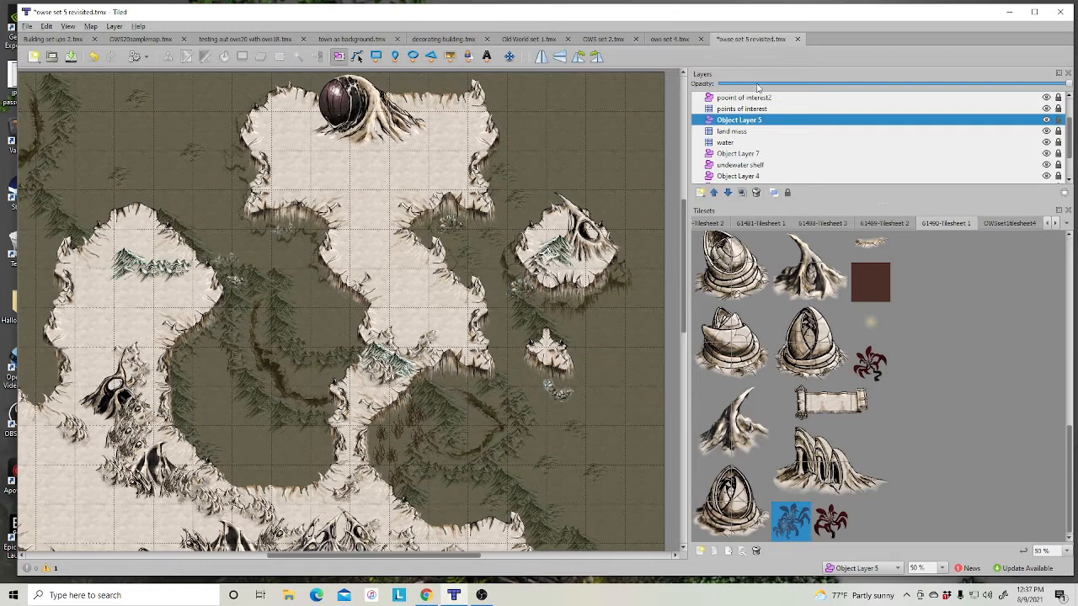
click(450, 57)
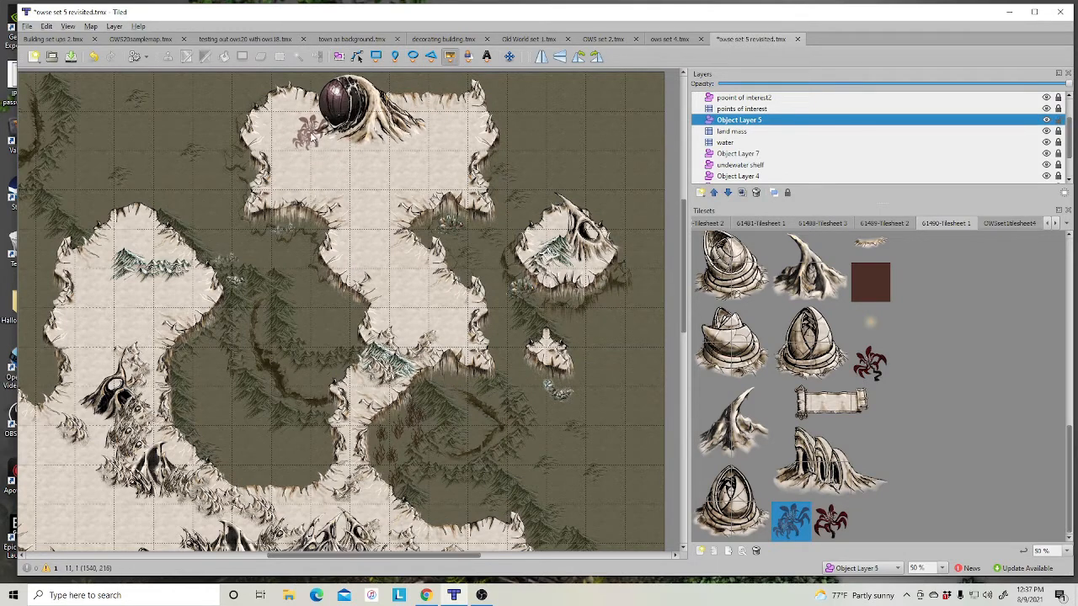
click(312, 148)
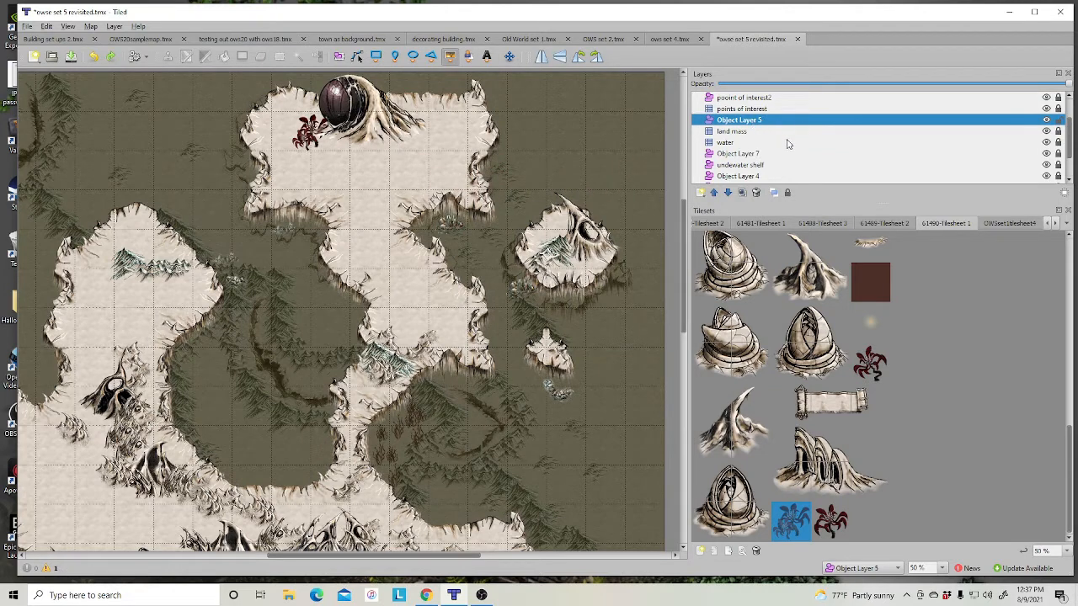
Step: Add an object layer directly above rock above land and name it vegetation
scroll(797, 148, up, 1)
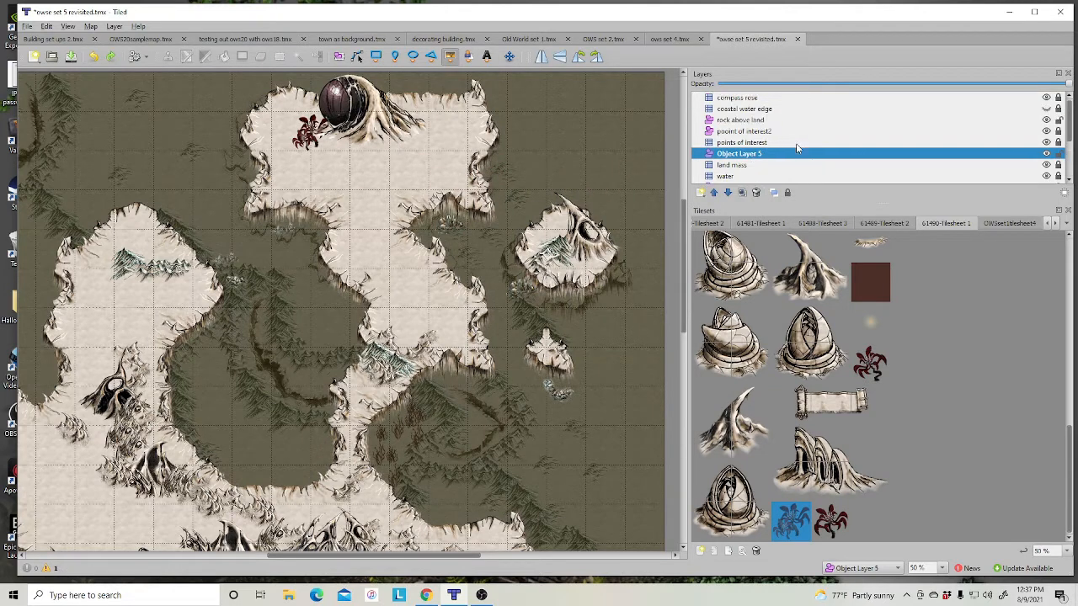
click(751, 122)
right_click(751, 121)
mouse_move(766, 128)
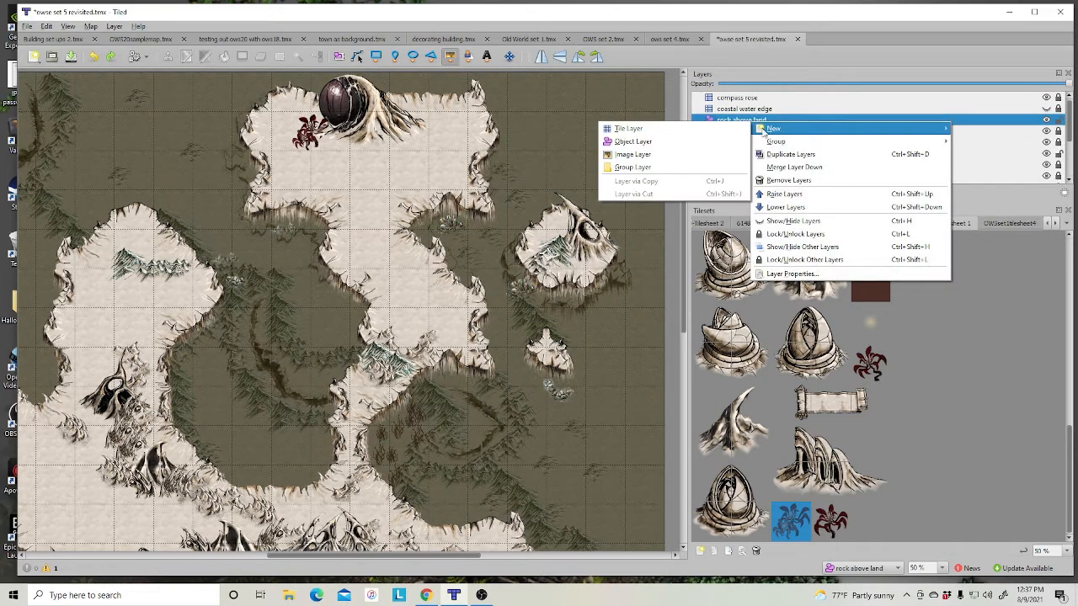
click(626, 141)
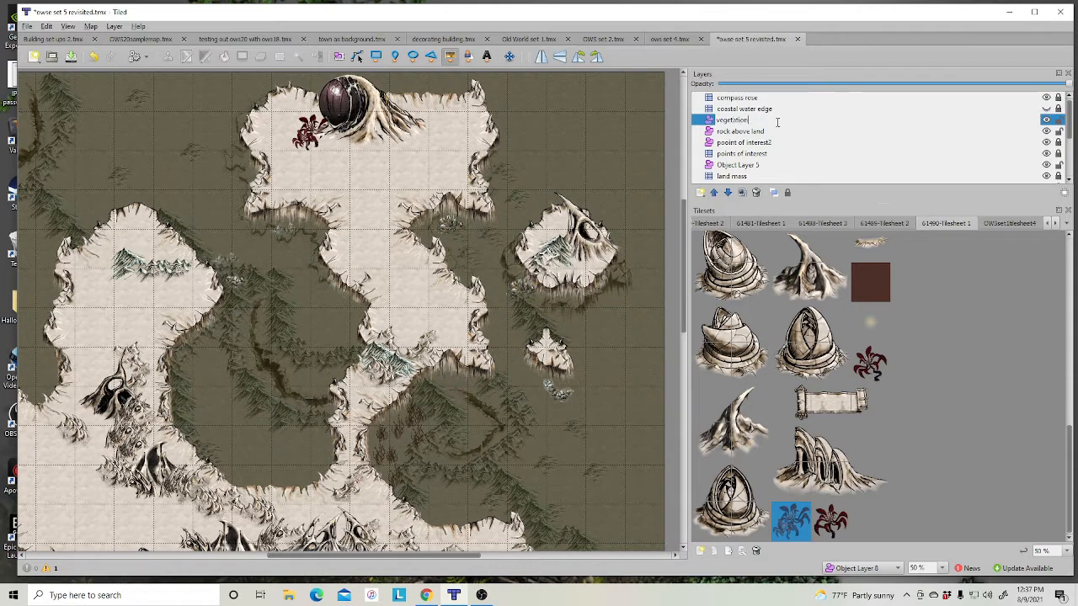
text(vegetation)
key(Return)
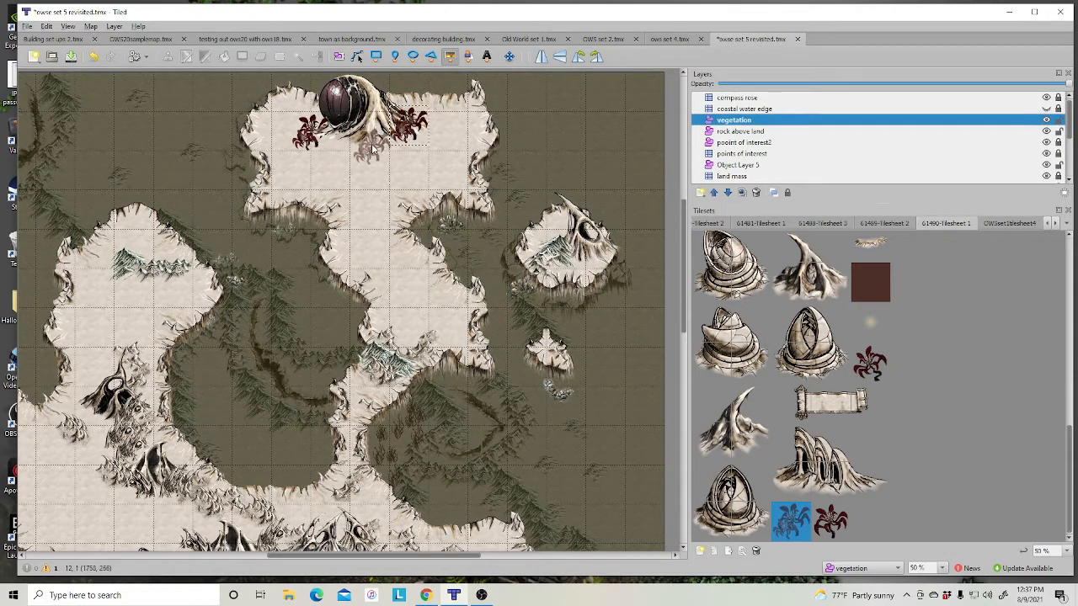
Step: Place more bushy red tentacled plants around the orb structure and near the southeastern end of the land neck on vegetation
click(371, 165)
click(434, 289)
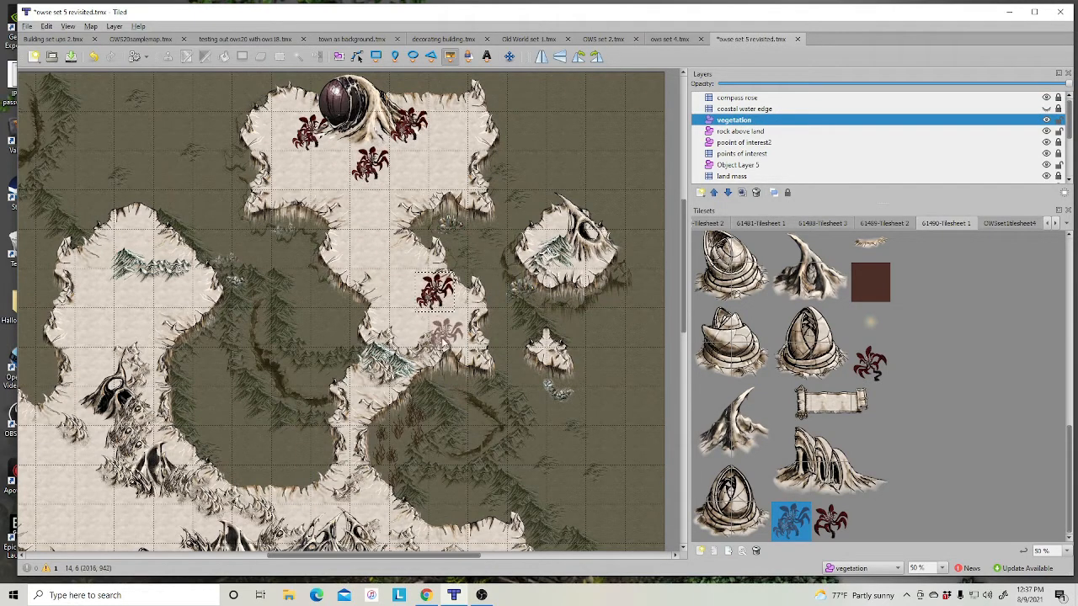
click(404, 336)
Step: Place four red plants of the sparse, curly-rooted kind across the northern plateau on both sides of the orb structure
click(871, 363)
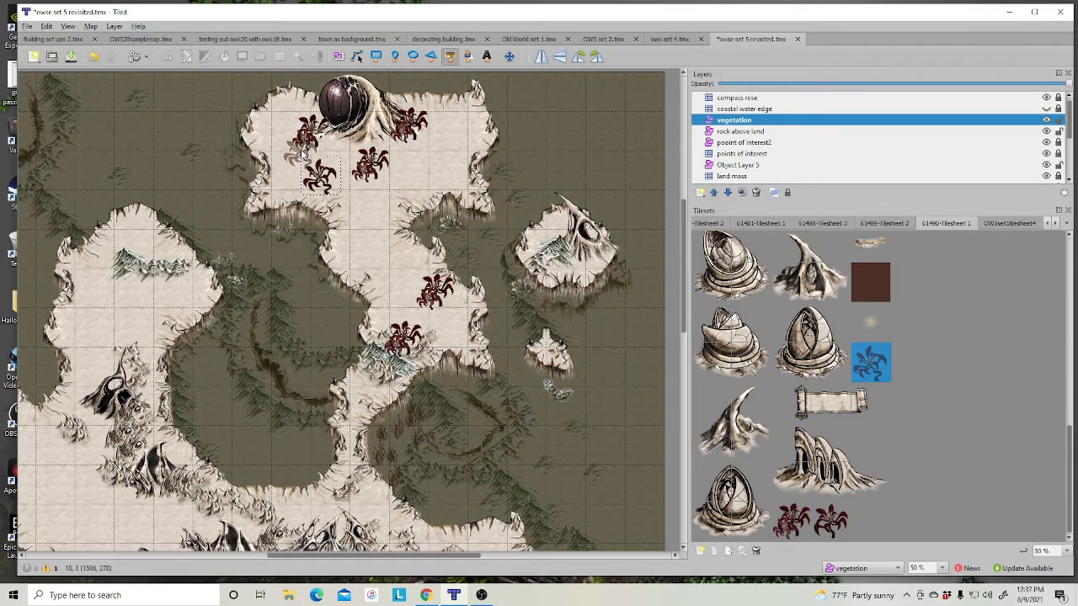
click(303, 154)
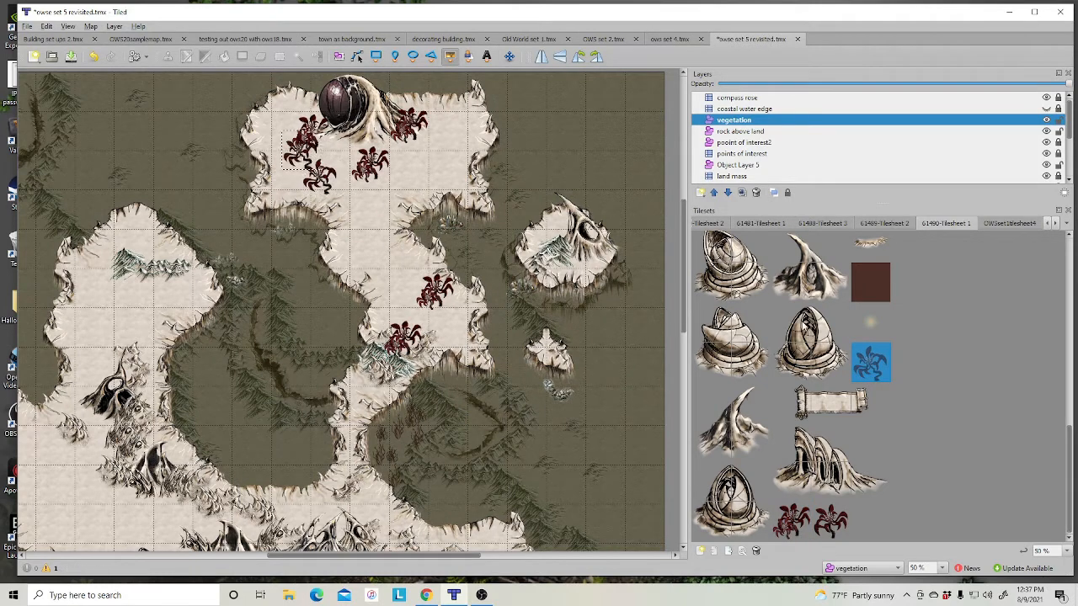
click(431, 166)
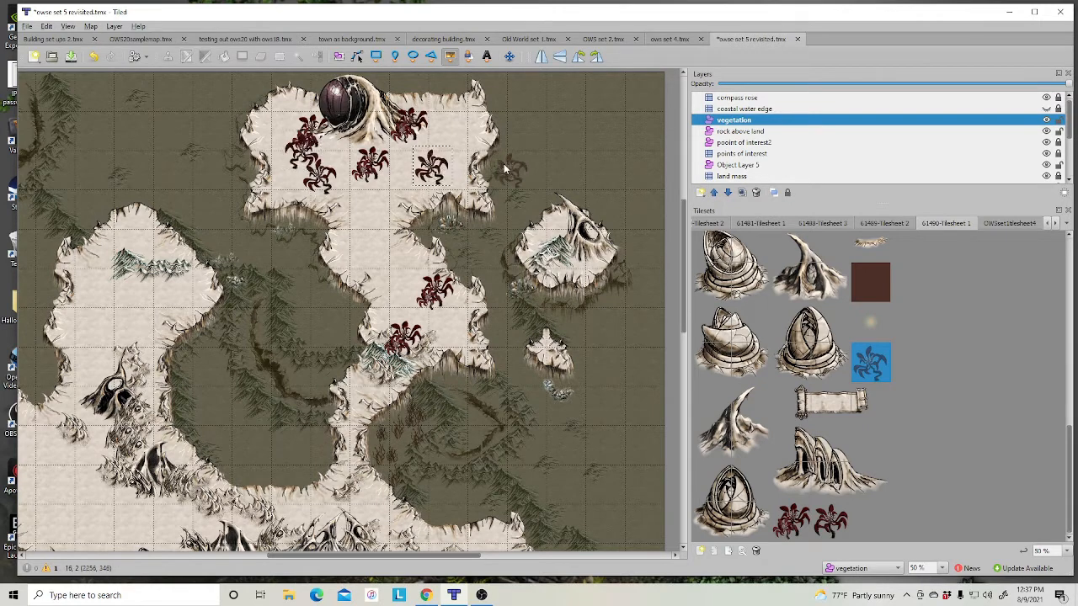
click(466, 114)
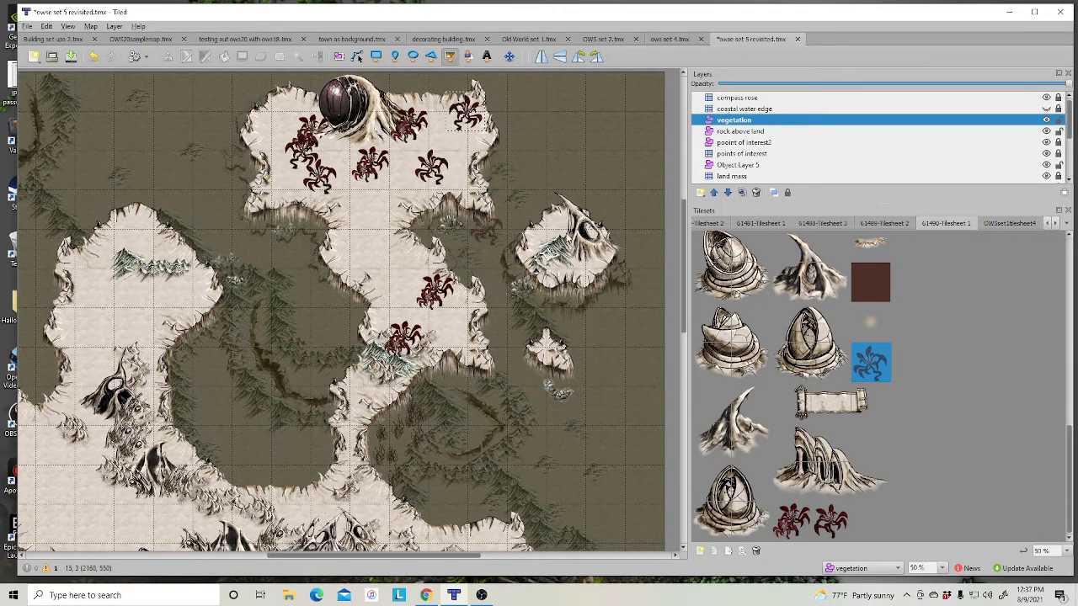
Step: Fill the eastern half of the northern plateau with four plants of the third red tentacled kind
click(831, 520)
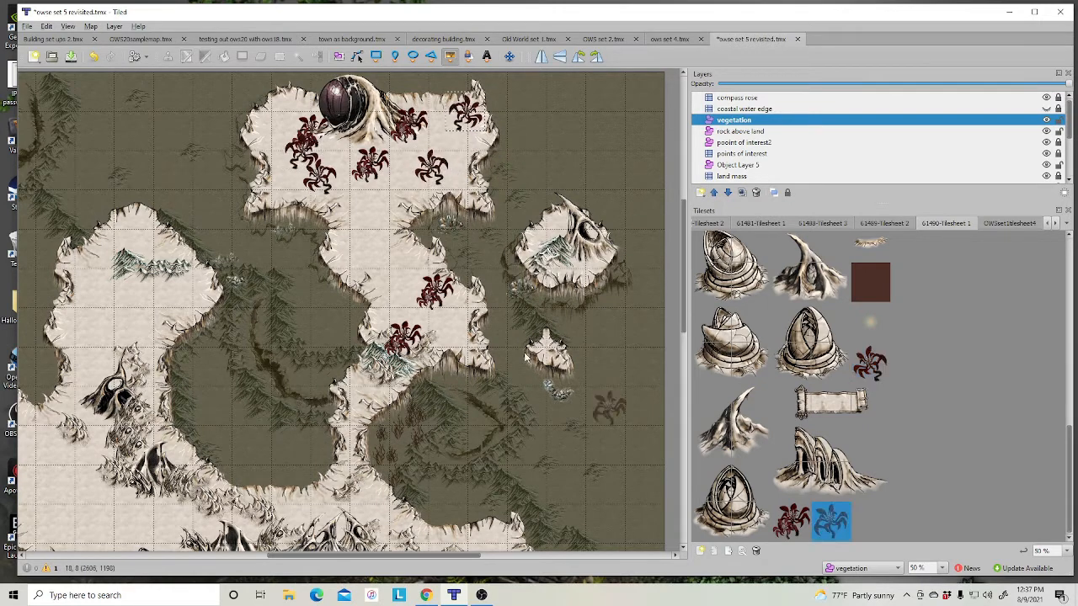
click(444, 127)
click(389, 156)
click(404, 139)
click(401, 169)
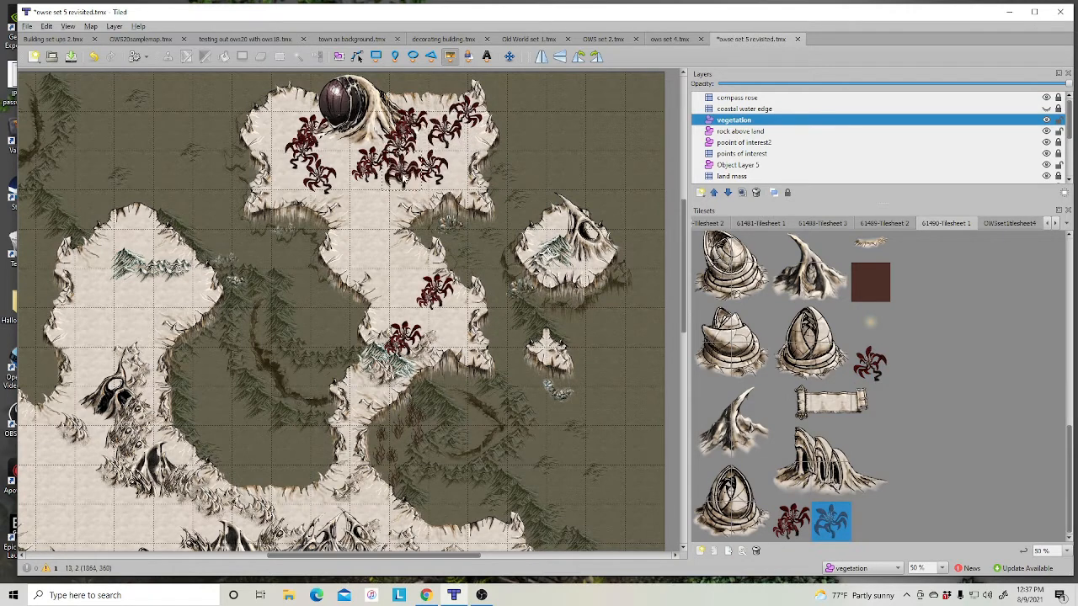
Step: Thicken the plant patch southeast of the orb structure and along the plateau's eastern edge with overlapping bushy red tentacled plants
click(791, 521)
click(396, 181)
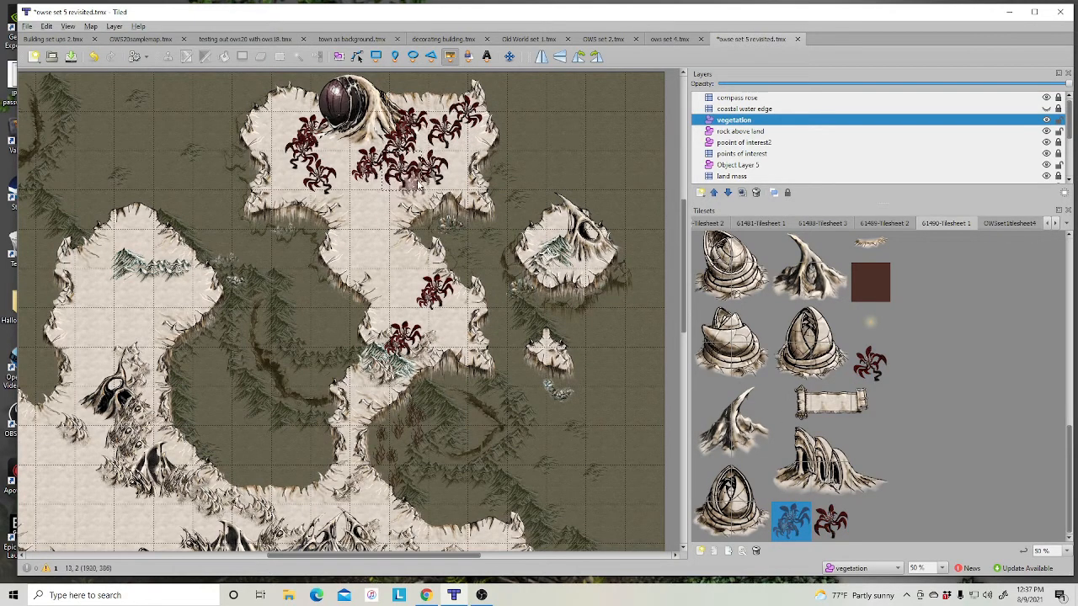
click(412, 169)
click(413, 160)
click(365, 145)
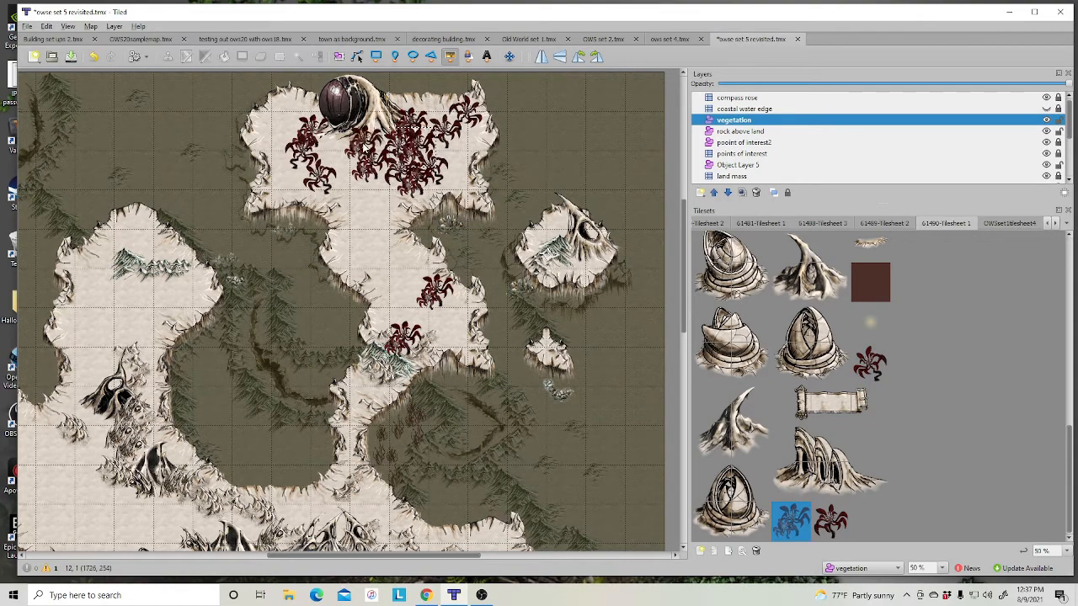
click(464, 181)
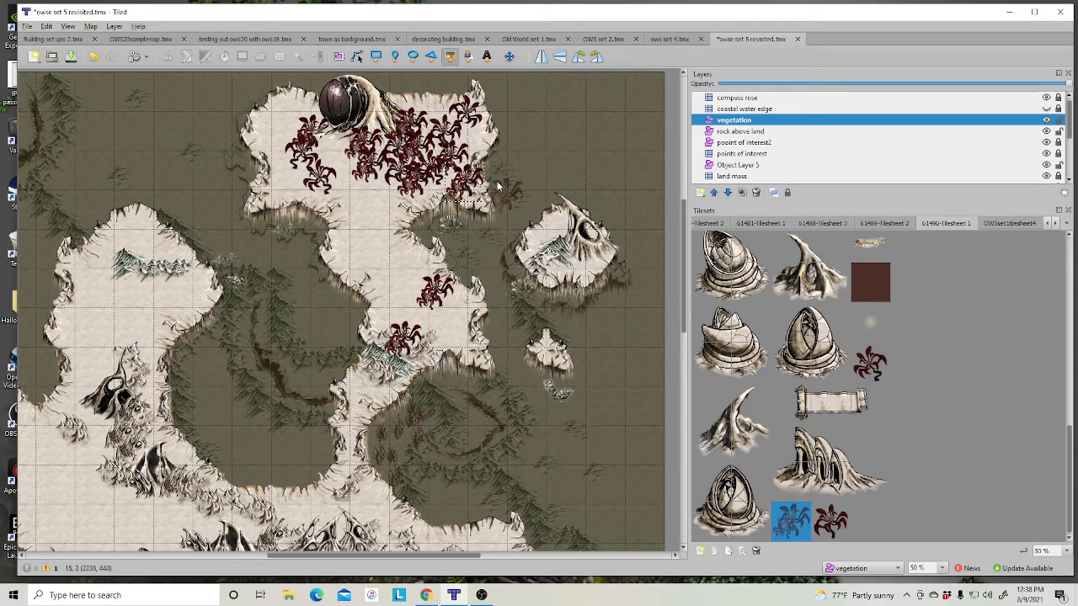
click(480, 133)
Step: Place a wide pod cluster, a tall pod plant and two small twin-pod plants across the land neck south of the red plants
scroll(901, 410, down, 8)
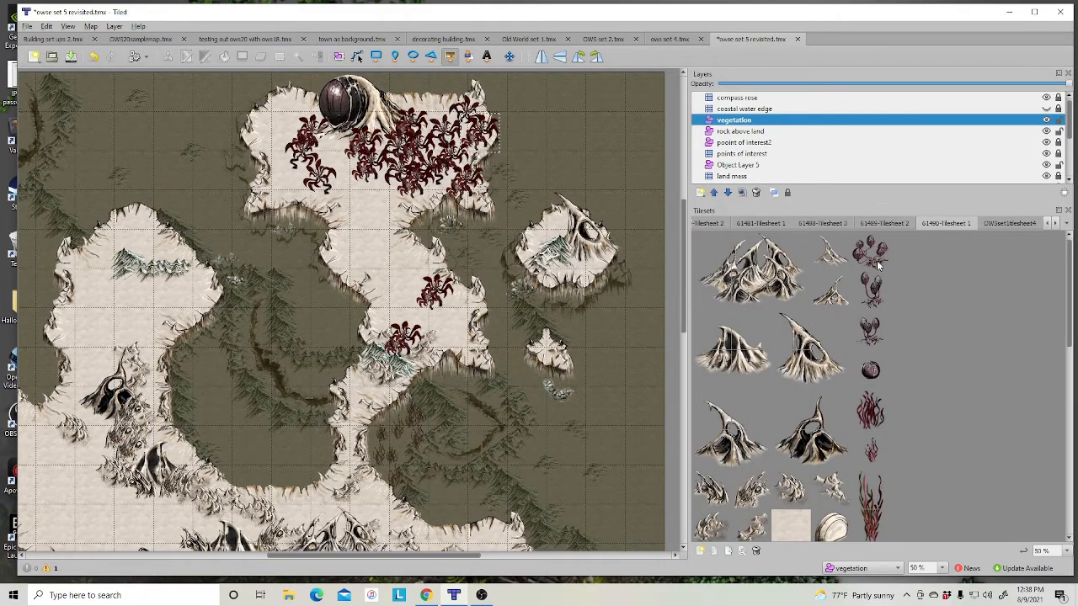
click(877, 265)
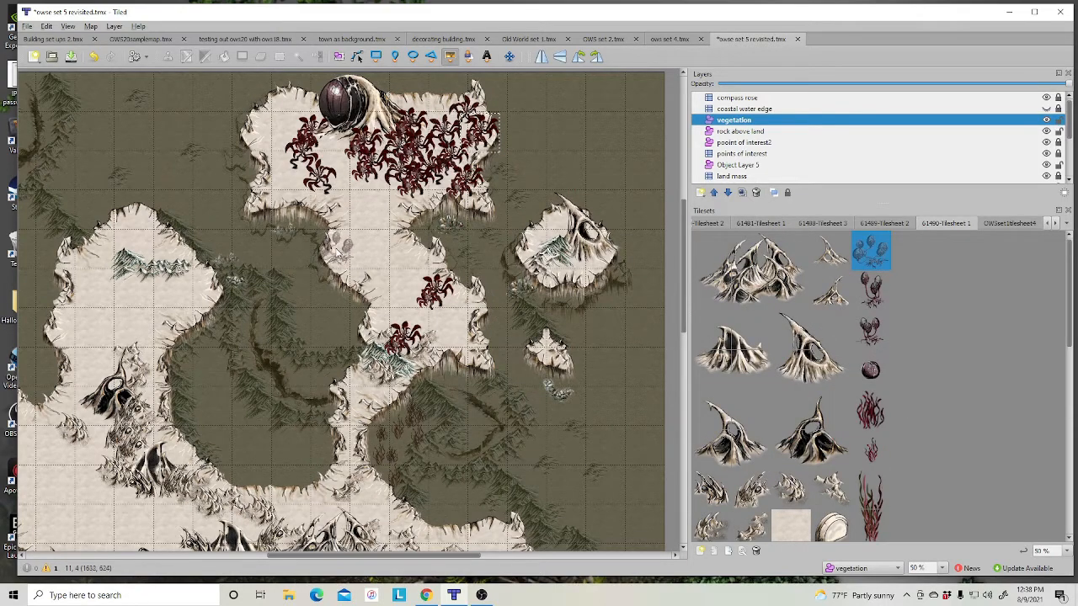
click(338, 246)
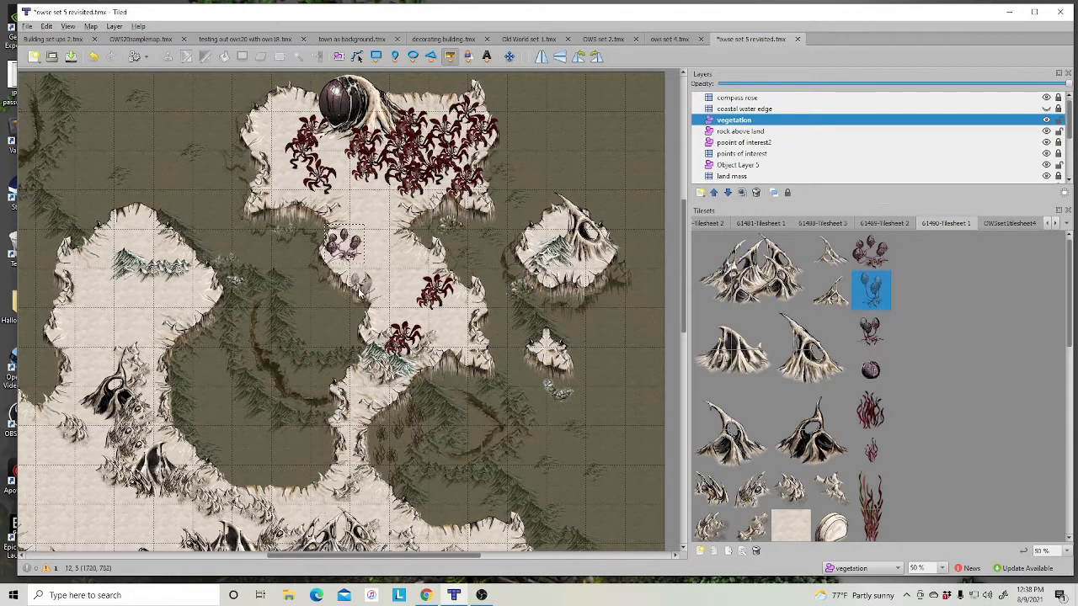
click(419, 285)
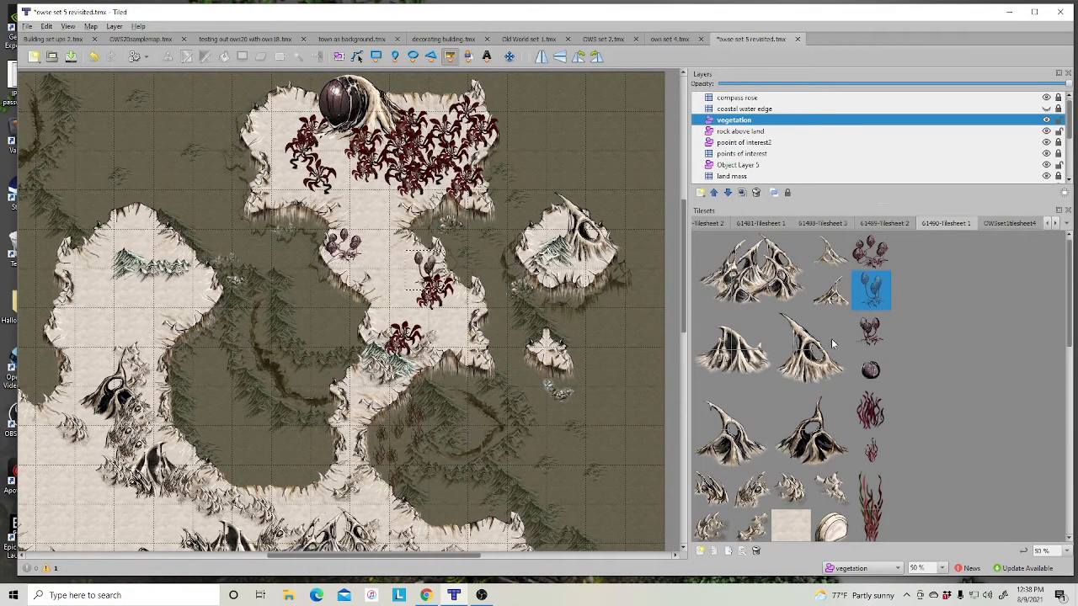
click(871, 330)
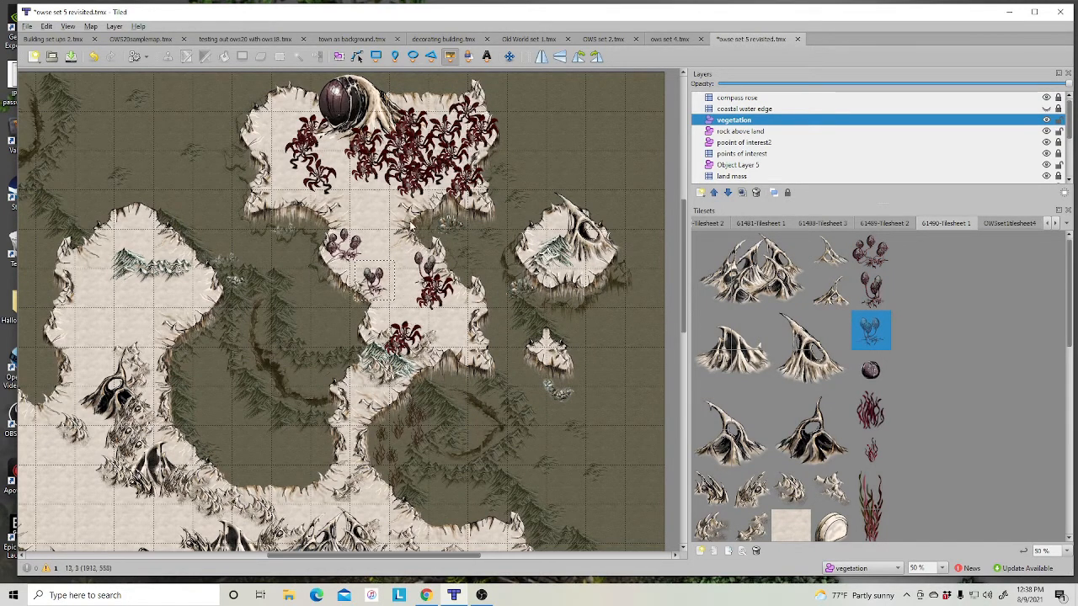
click(391, 216)
Step: Place a wide pod cluster and two tall pod plants on the land neck, and a small orb among the plateau's western red plants
click(872, 256)
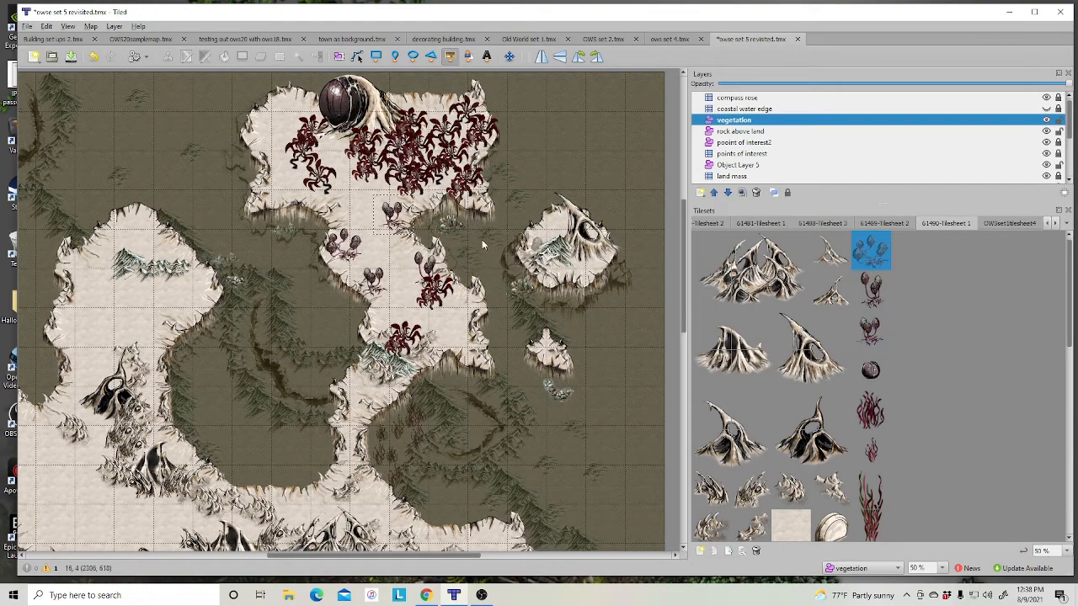
click(407, 258)
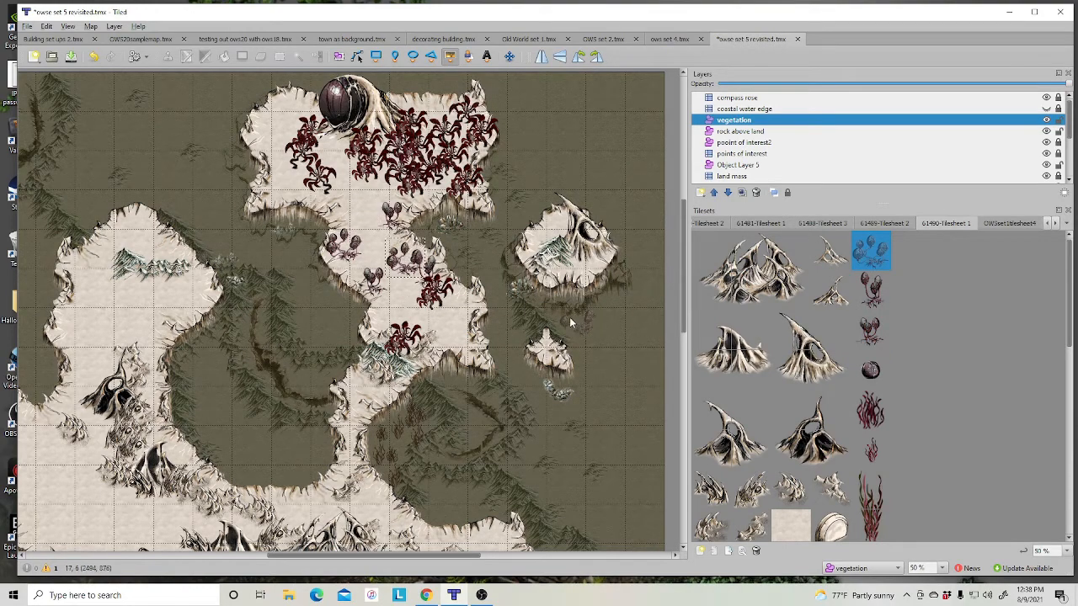
click(868, 291)
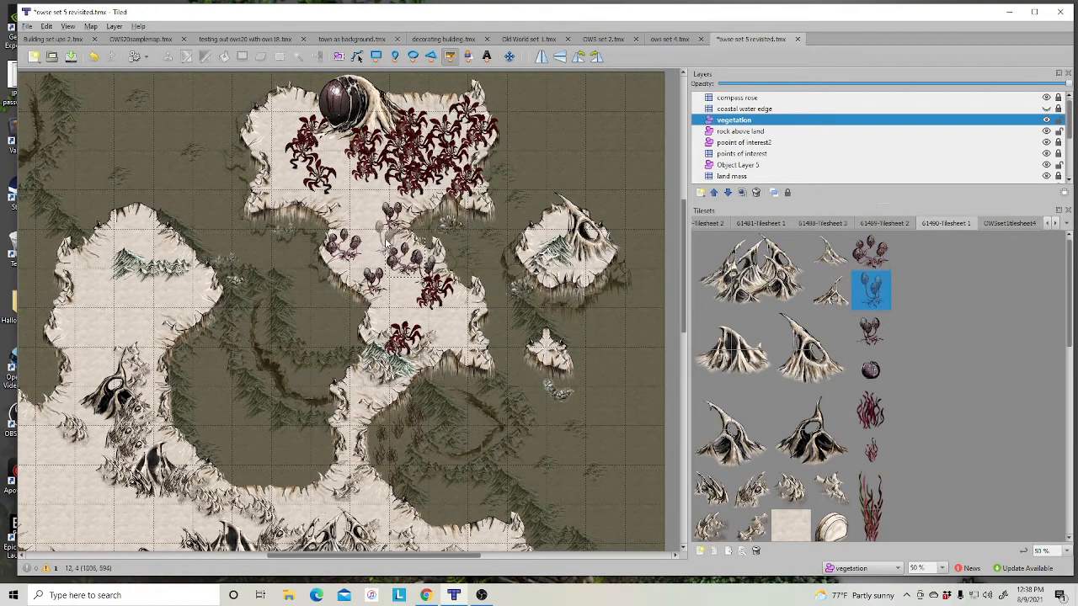
click(463, 307)
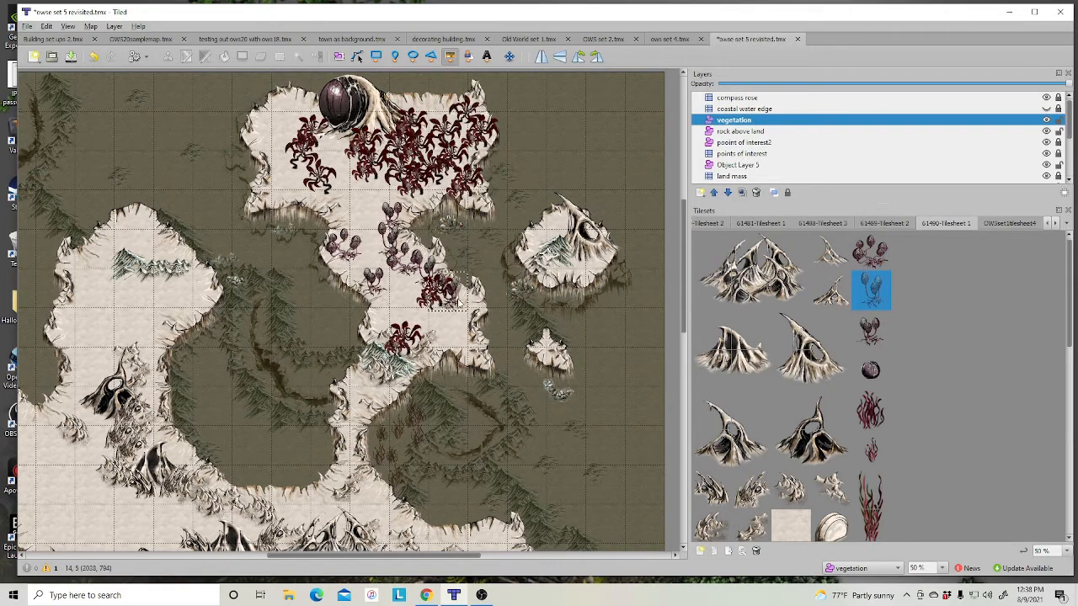
click(875, 376)
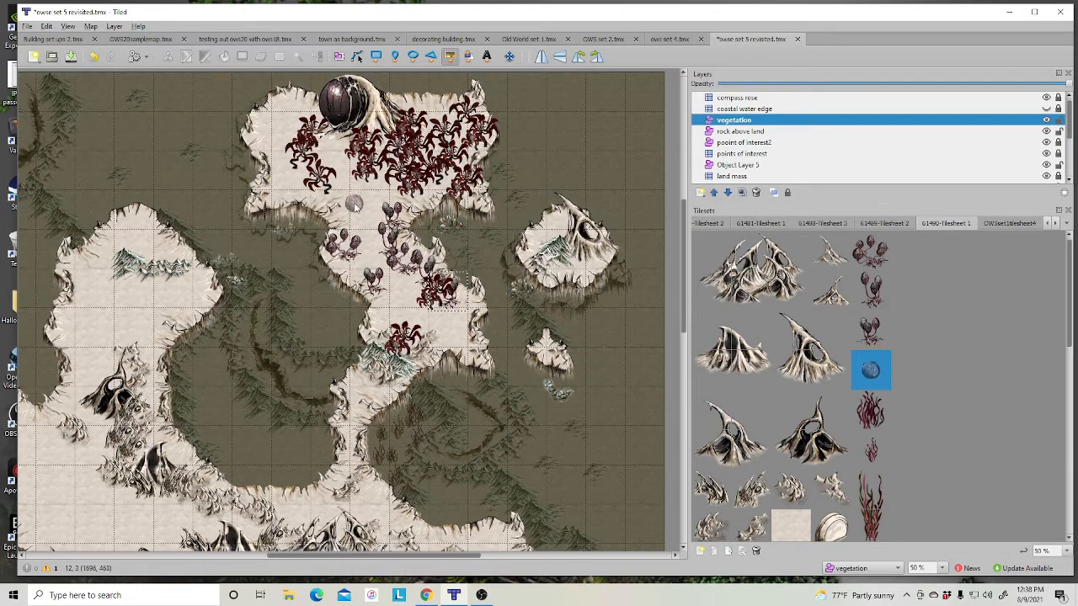
click(303, 168)
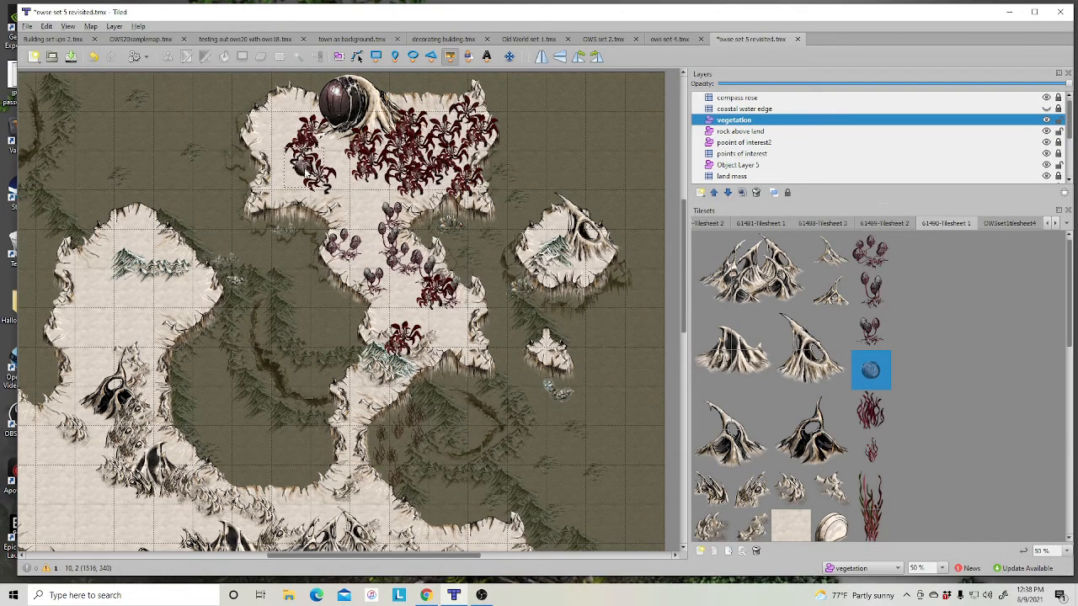
Step: Create a new tile layer directly above the vegetation layer for the low, two-tile bone debris strip
scroll(854, 333, down, 4)
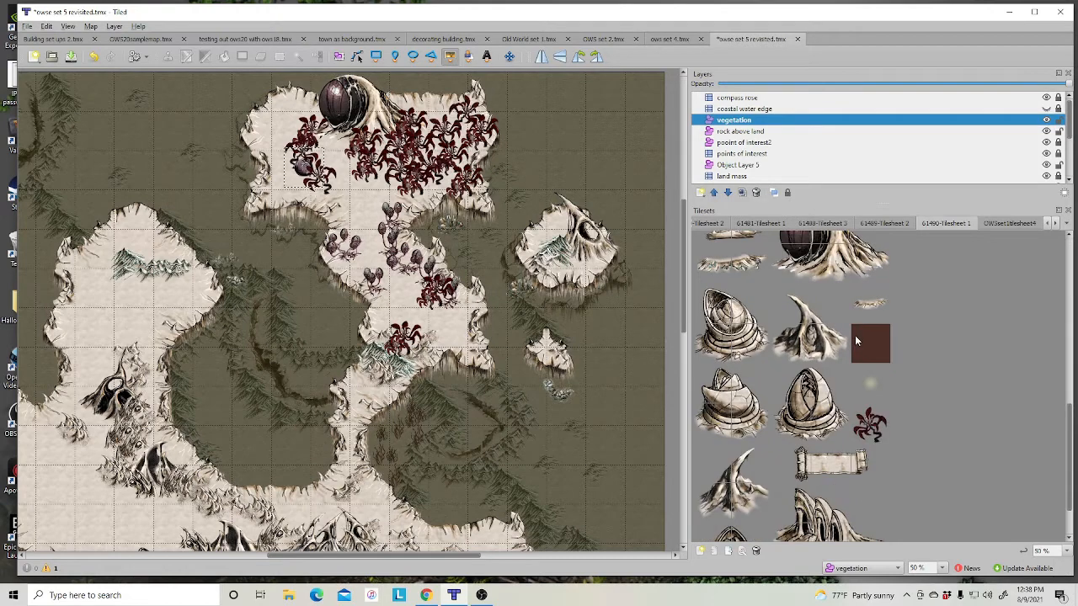
scroll(854, 340, down, 1)
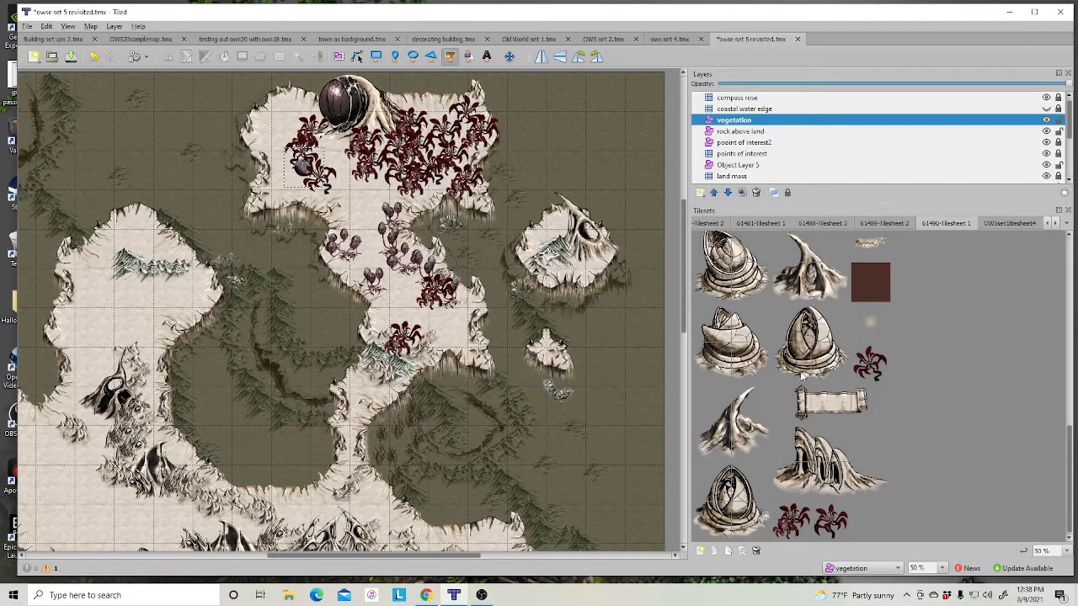
scroll(800, 379, up, 4)
scroll(368, 421, down, 1)
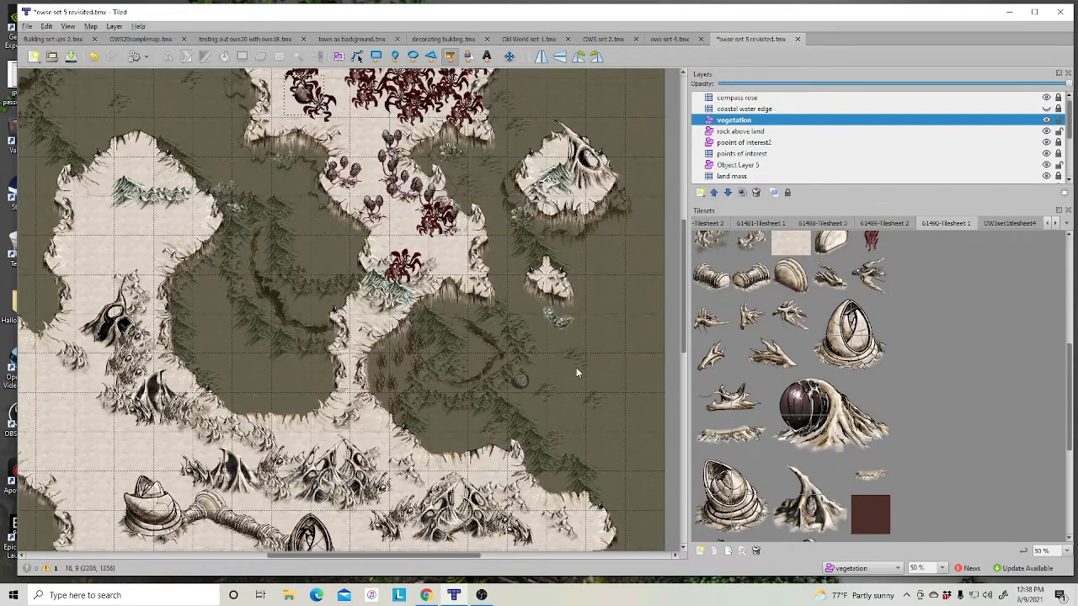
click(733, 438)
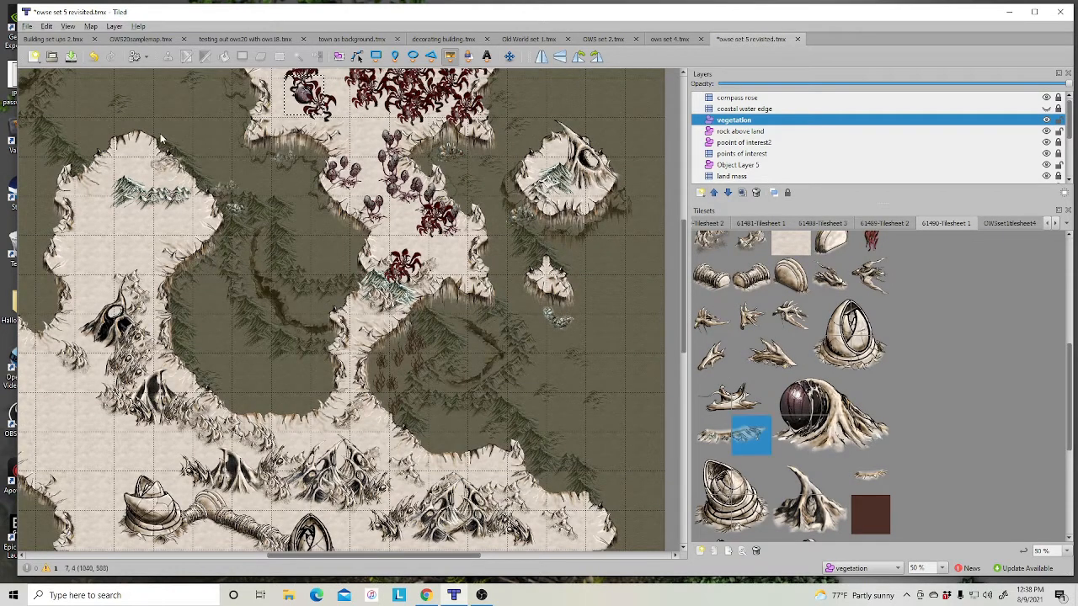
right_click(755, 120)
mouse_move(776, 126)
click(630, 127)
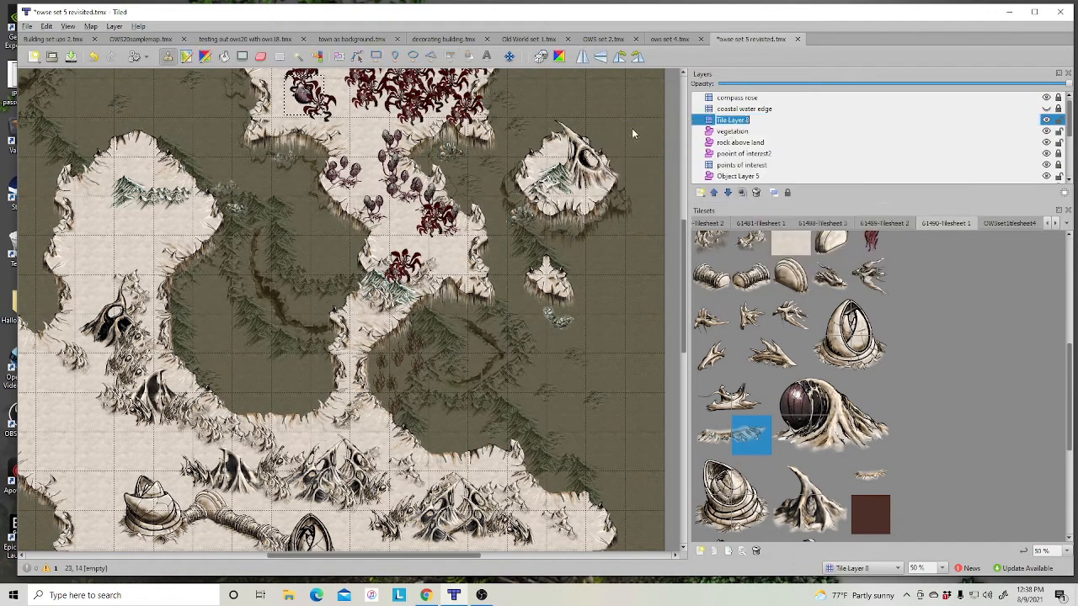
Step: Stamp the two-tile bone debris strip on the northwestern peninsula and on the southern plain below the ribbed structure
drag(715, 434, 752, 434)
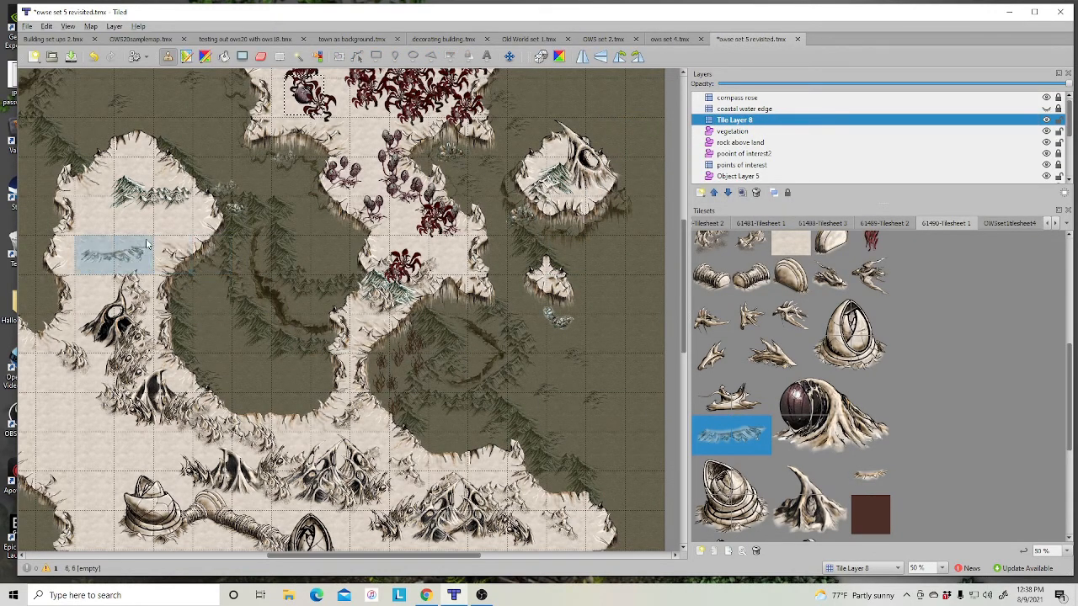
click(91, 245)
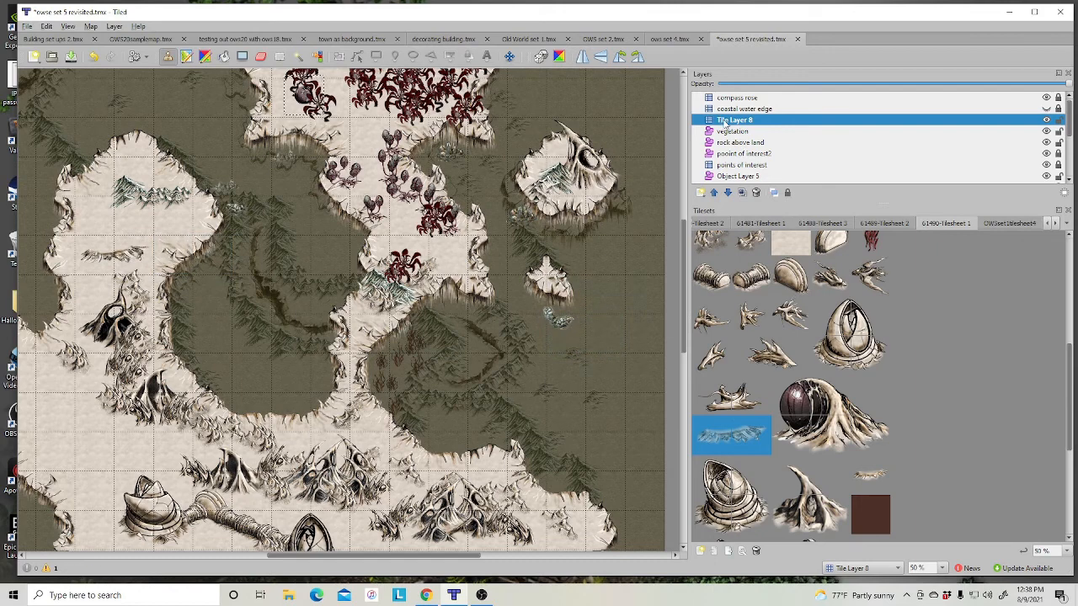
scroll(169, 396, down, 5)
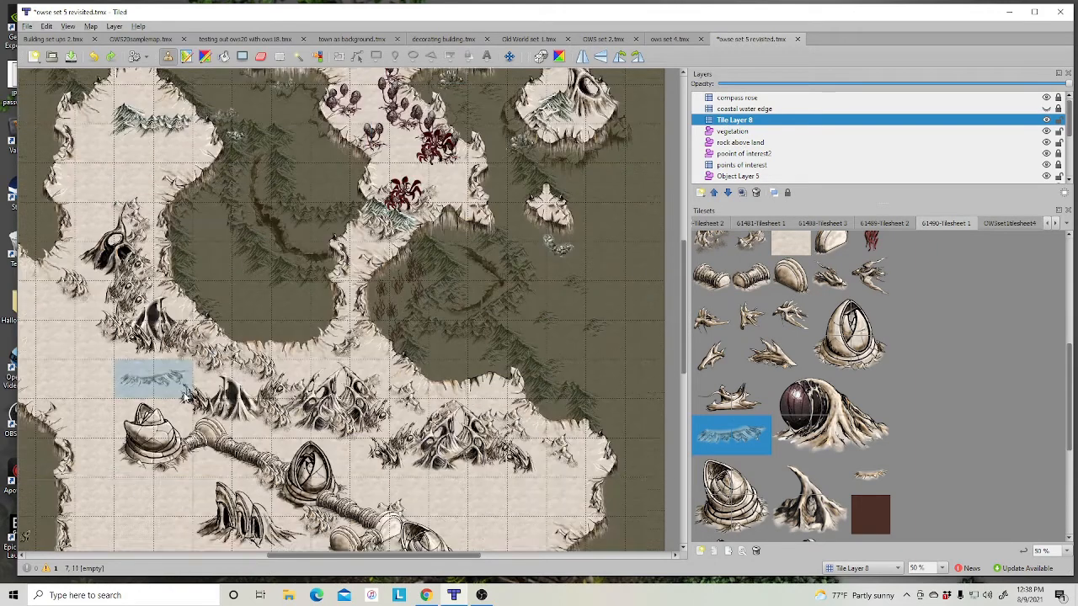
click(242, 452)
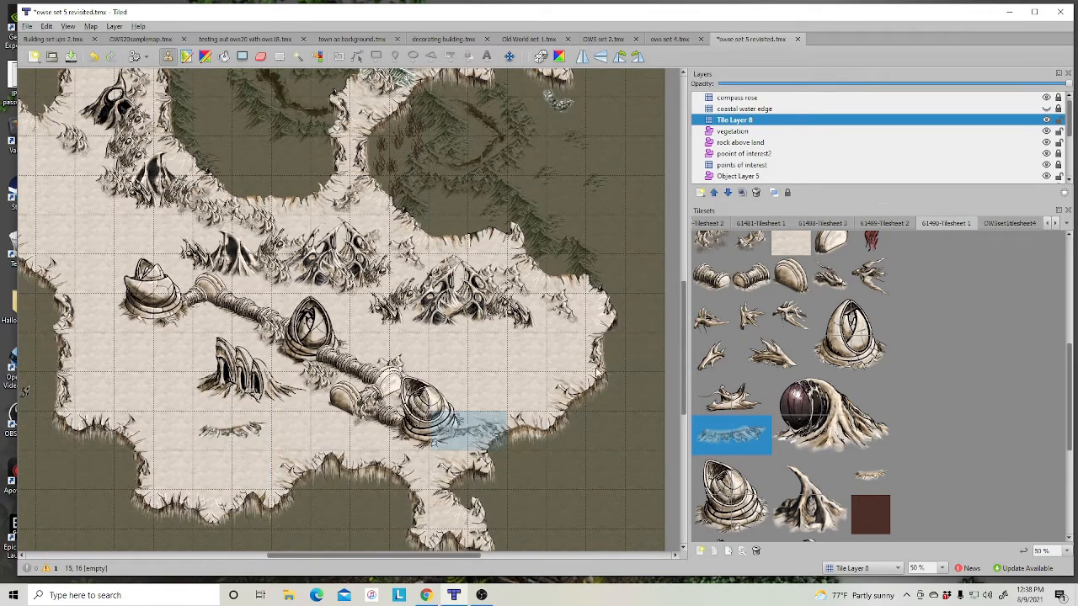
Step: Add an object layer above the new tile layer and place a branching bone piece over the southern debris strip
right_click(745, 120)
mouse_move(787, 127)
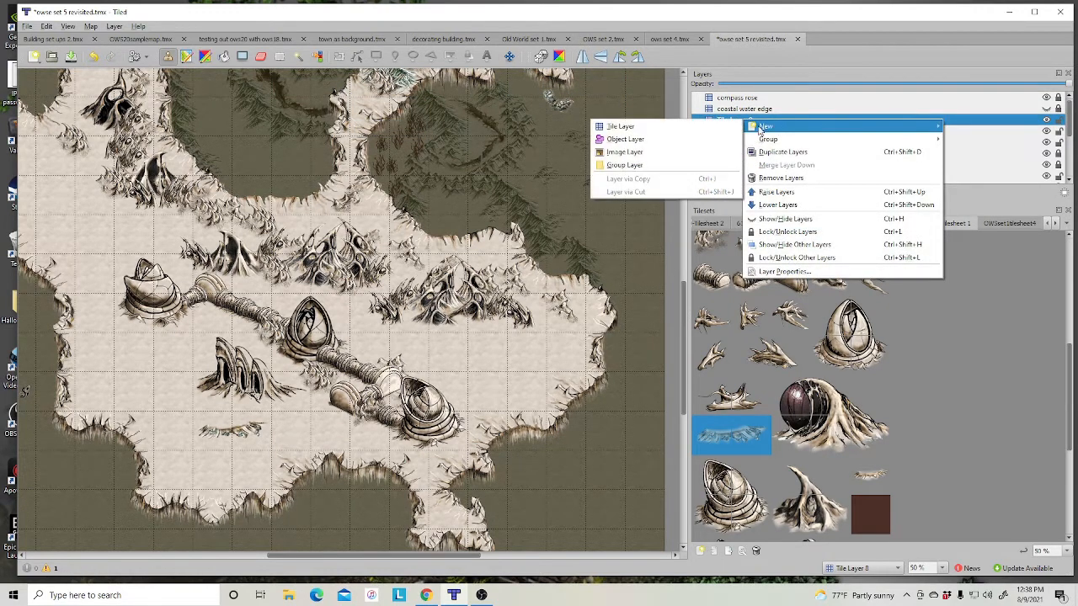
click(640, 139)
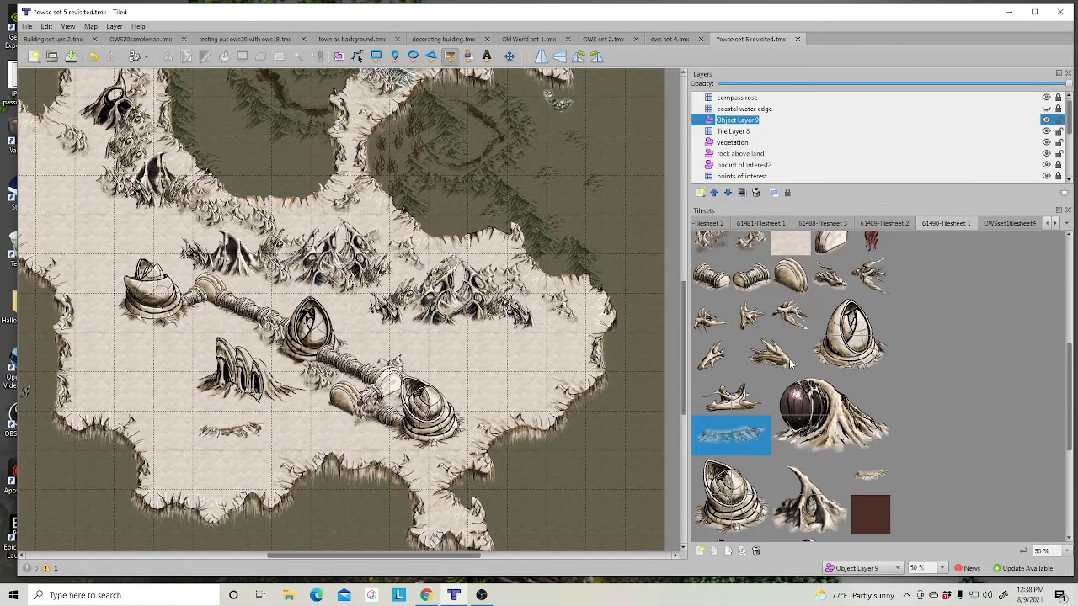
click(835, 282)
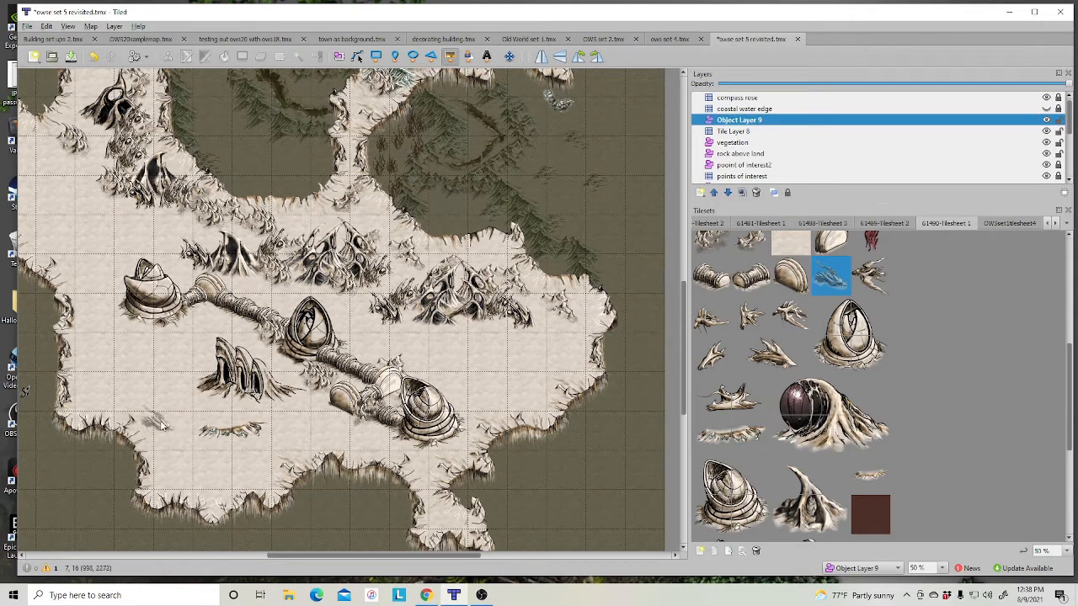
click(223, 419)
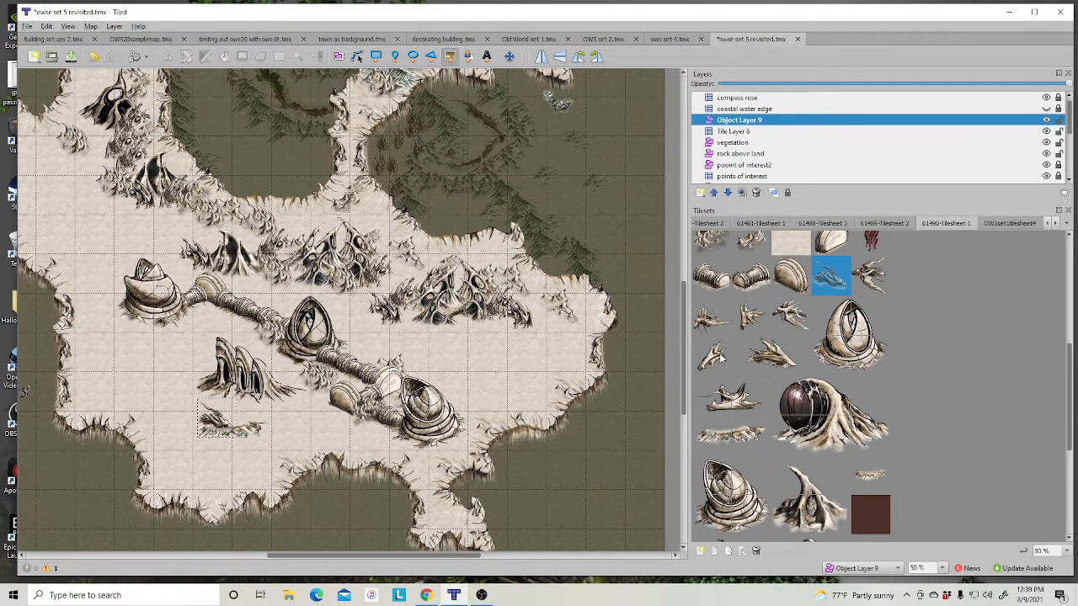
Step: Place a forked bone branch below the western tube and a spiky bone piece northwest of the western shell structure
click(717, 357)
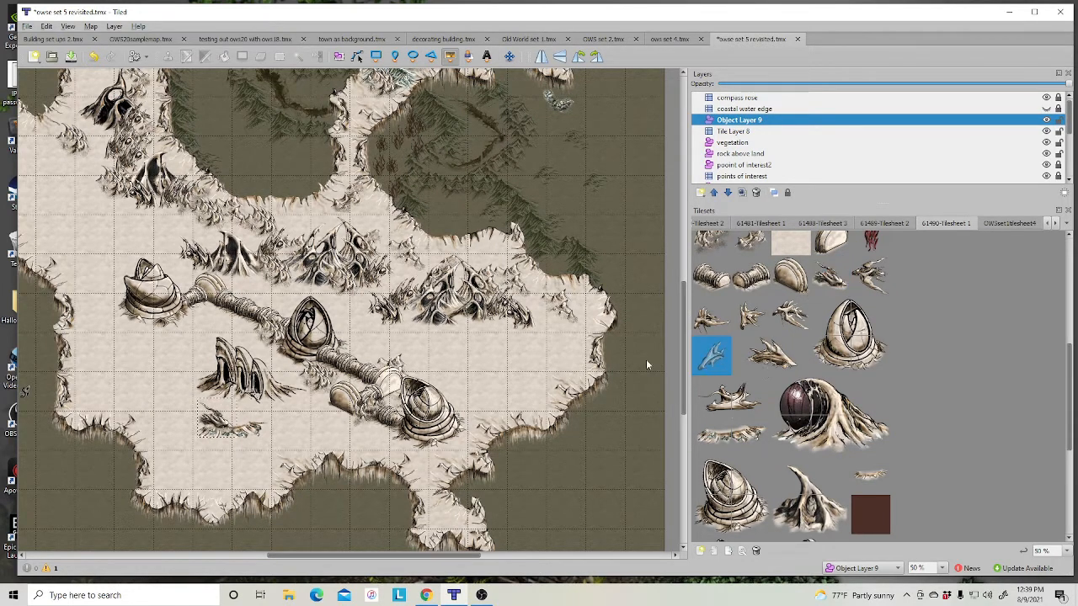
click(200, 330)
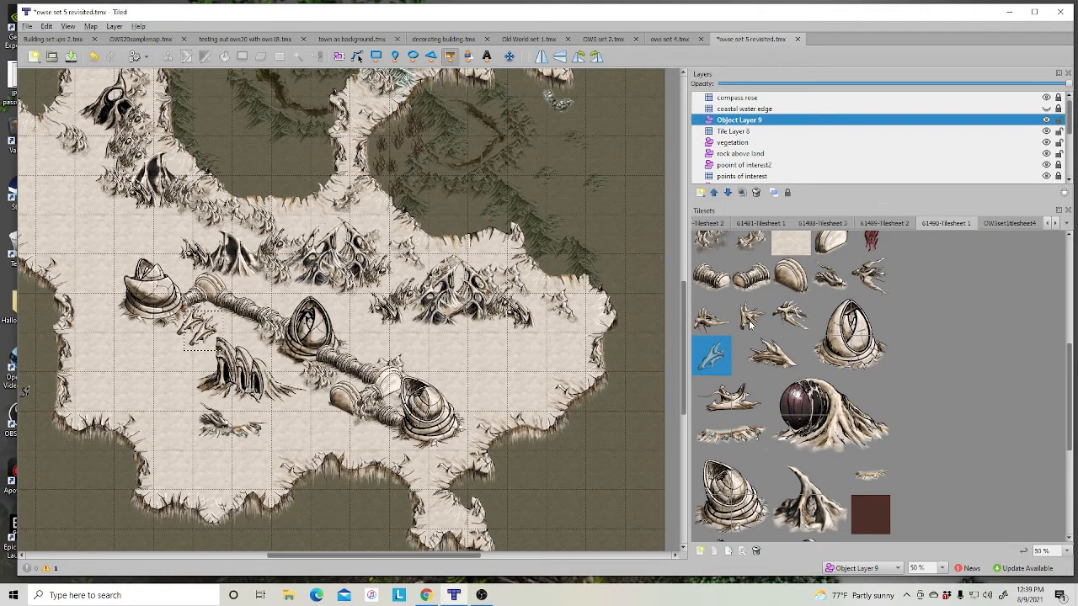
click(712, 320)
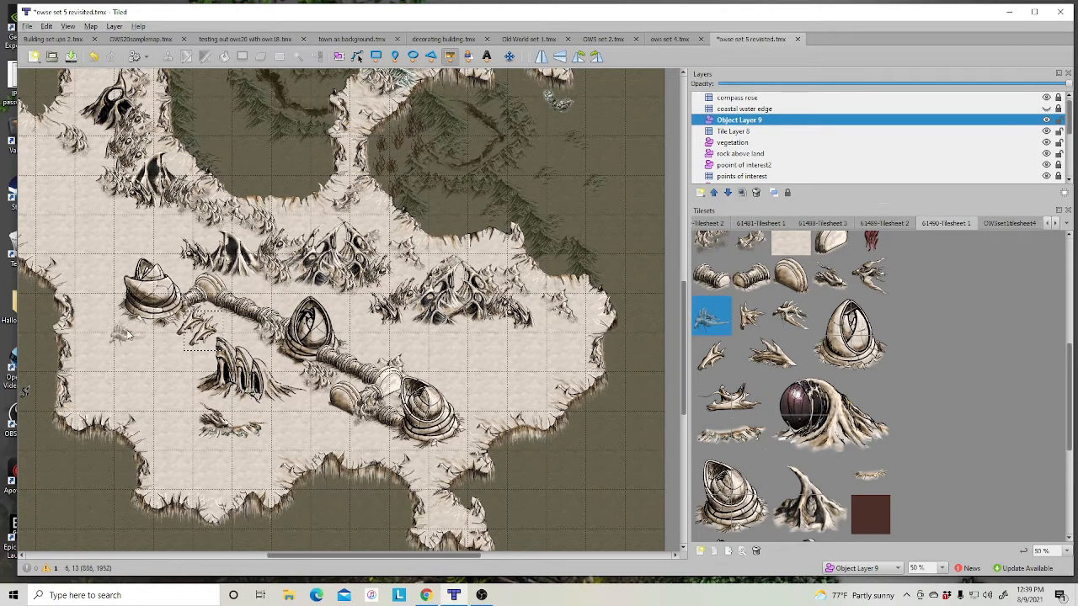
click(125, 251)
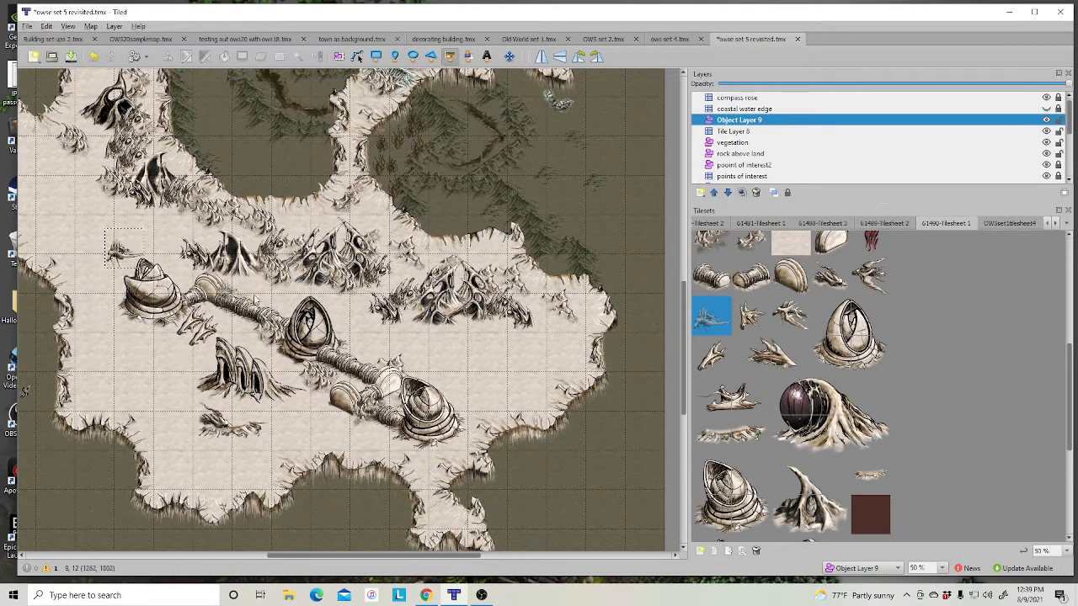
Step: Place a branching bone piece against the eastern side of the southeastern shell structure on Object Layer 5
click(828, 282)
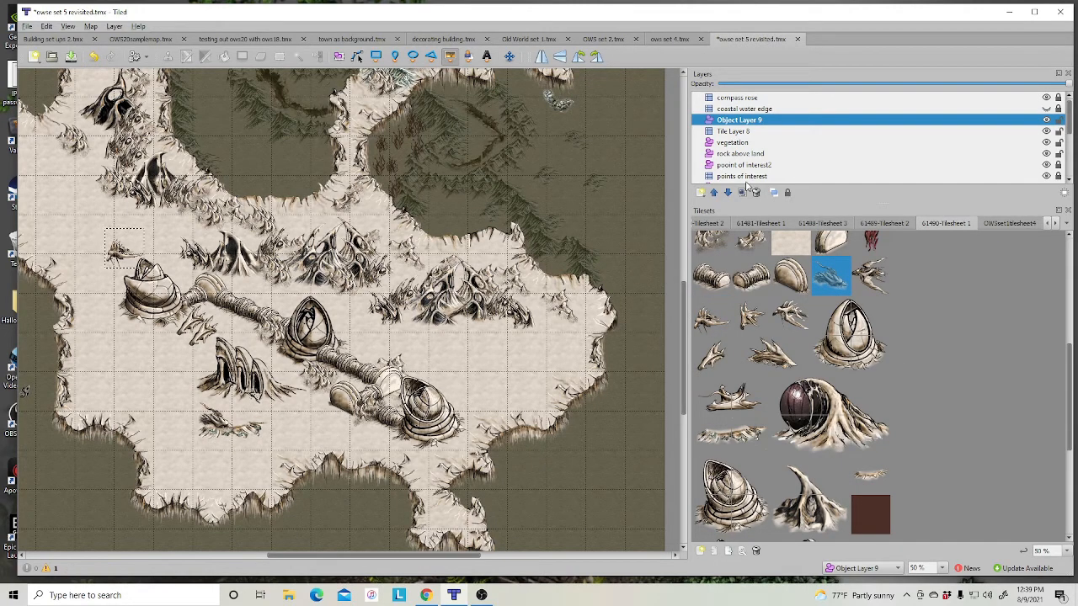
scroll(800, 168, down, 1)
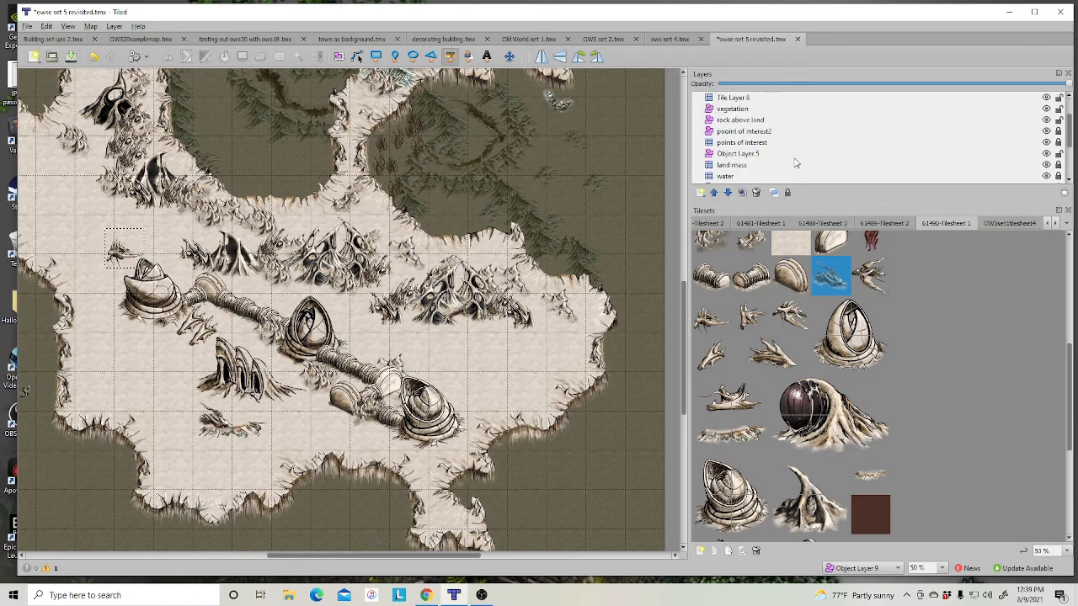
click(752, 156)
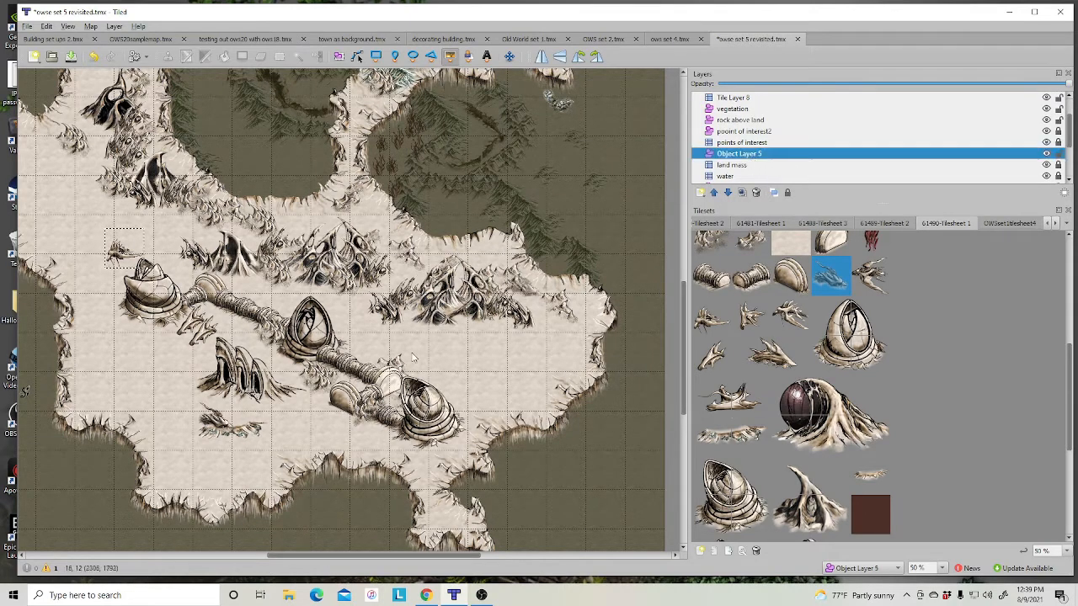
click(453, 395)
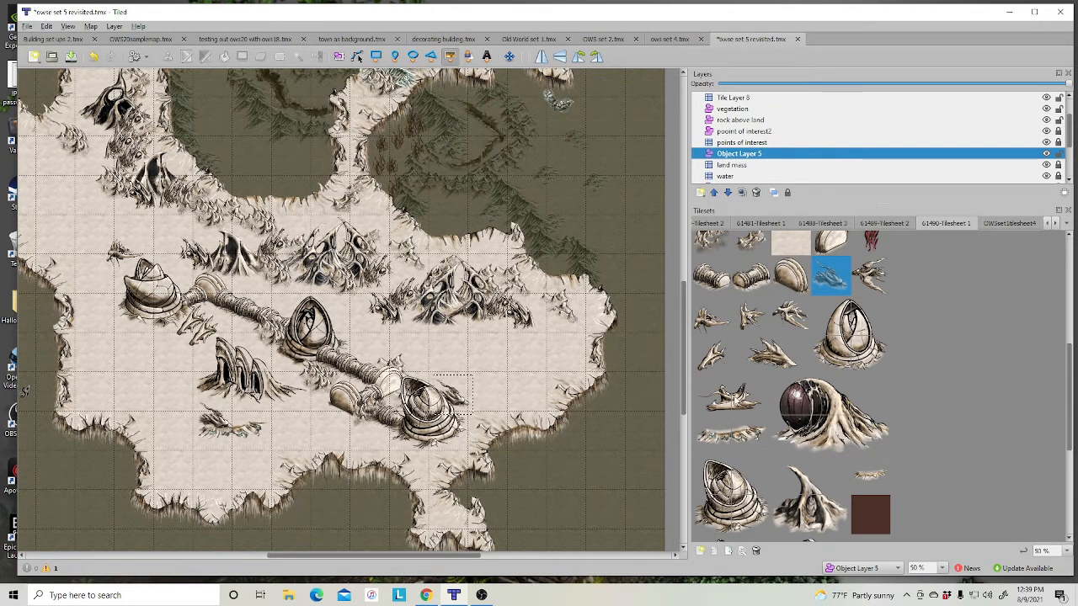
Step: Look over the decorated map and its image export settings, then close the settings without exporting
scroll(590, 358, up, 6)
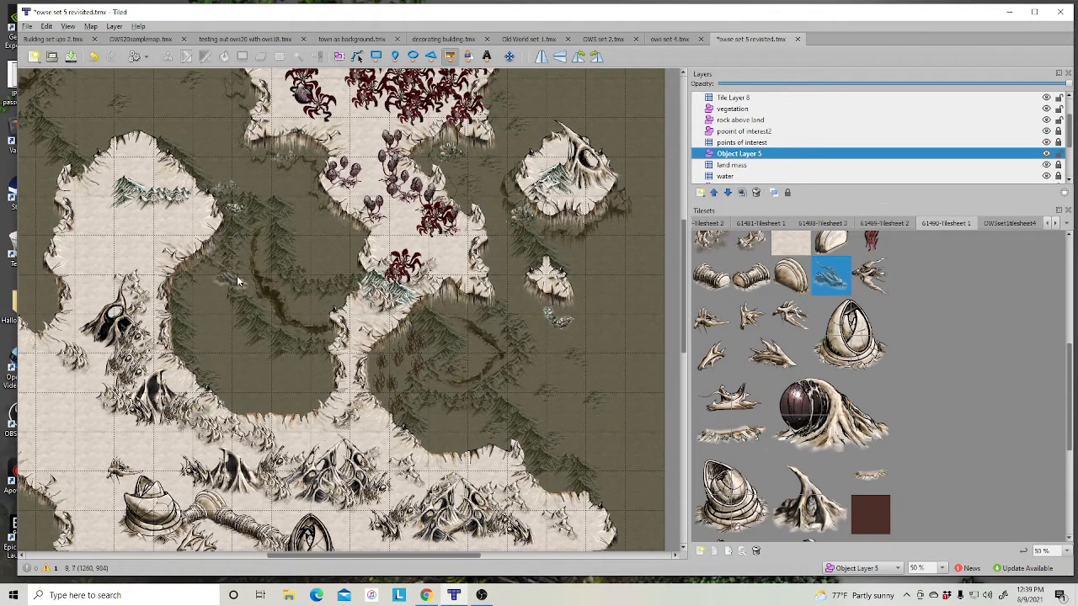
ctrl+scroll(240, 277, down, 1)
scroll(234, 362, down, 2)
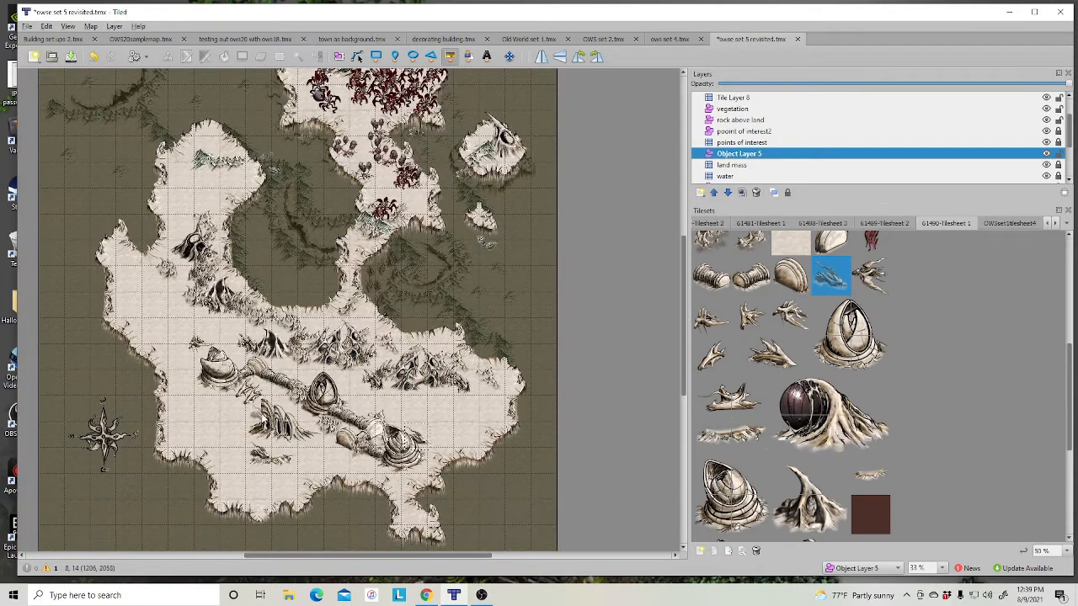
drag(360, 560, 332, 560)
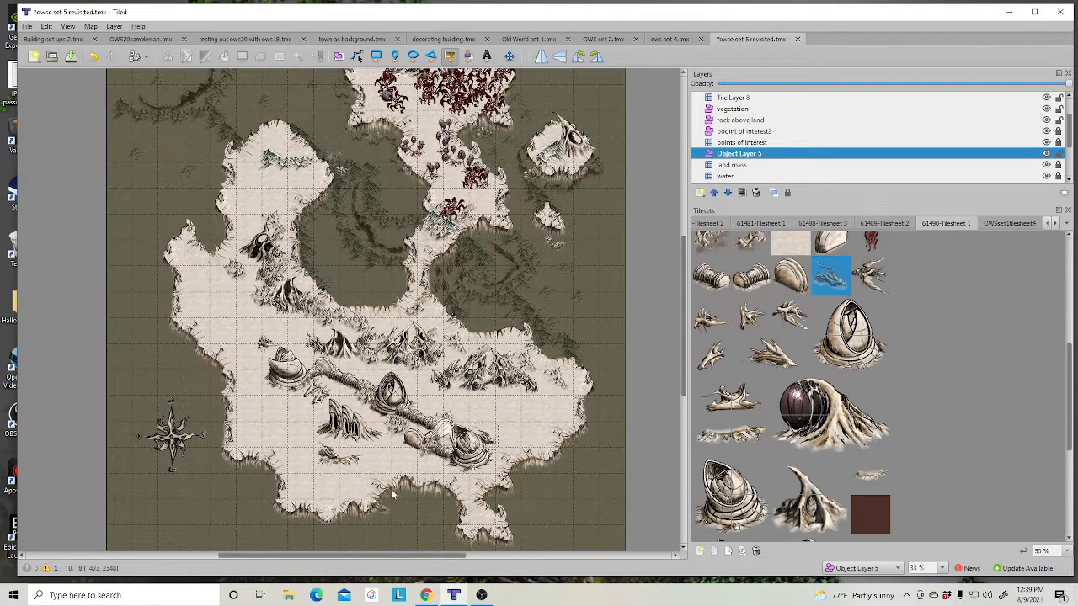
scroll(278, 295, up, 2)
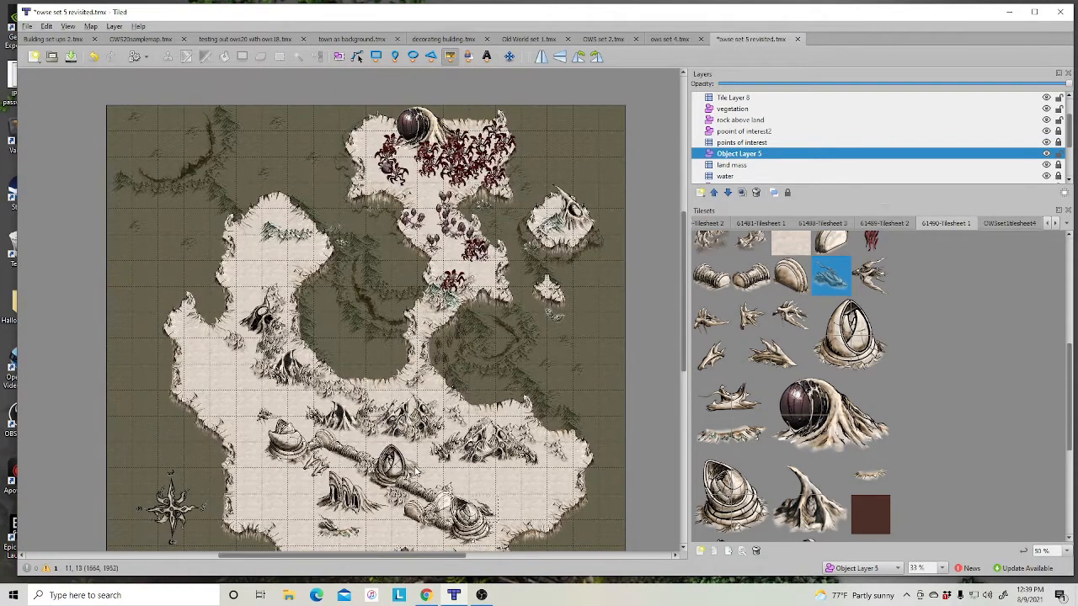
click(28, 27)
click(77, 149)
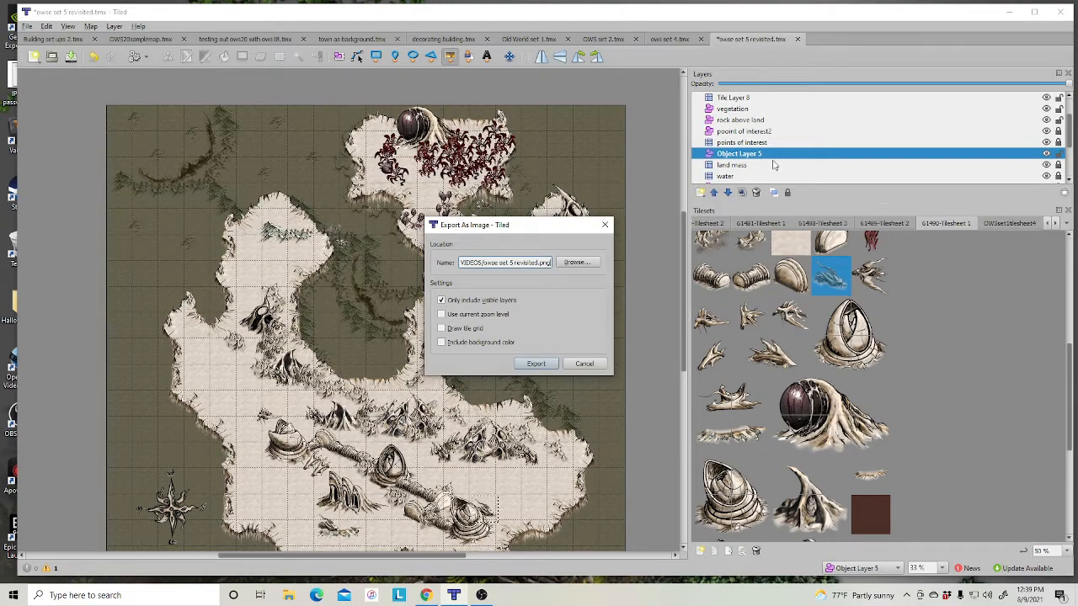
click(585, 363)
scroll(648, 369, down, 1)
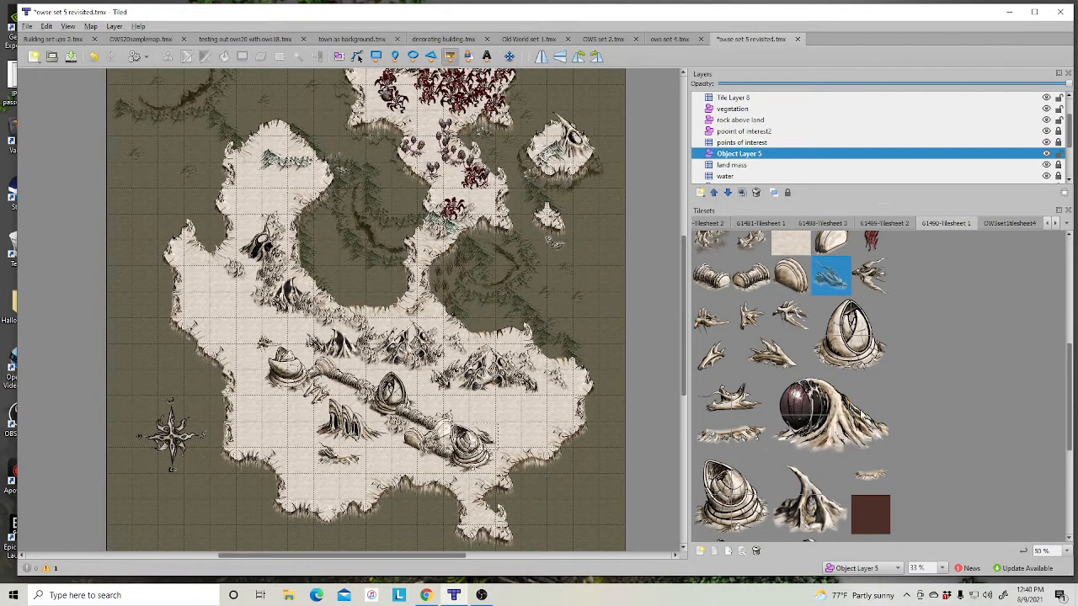